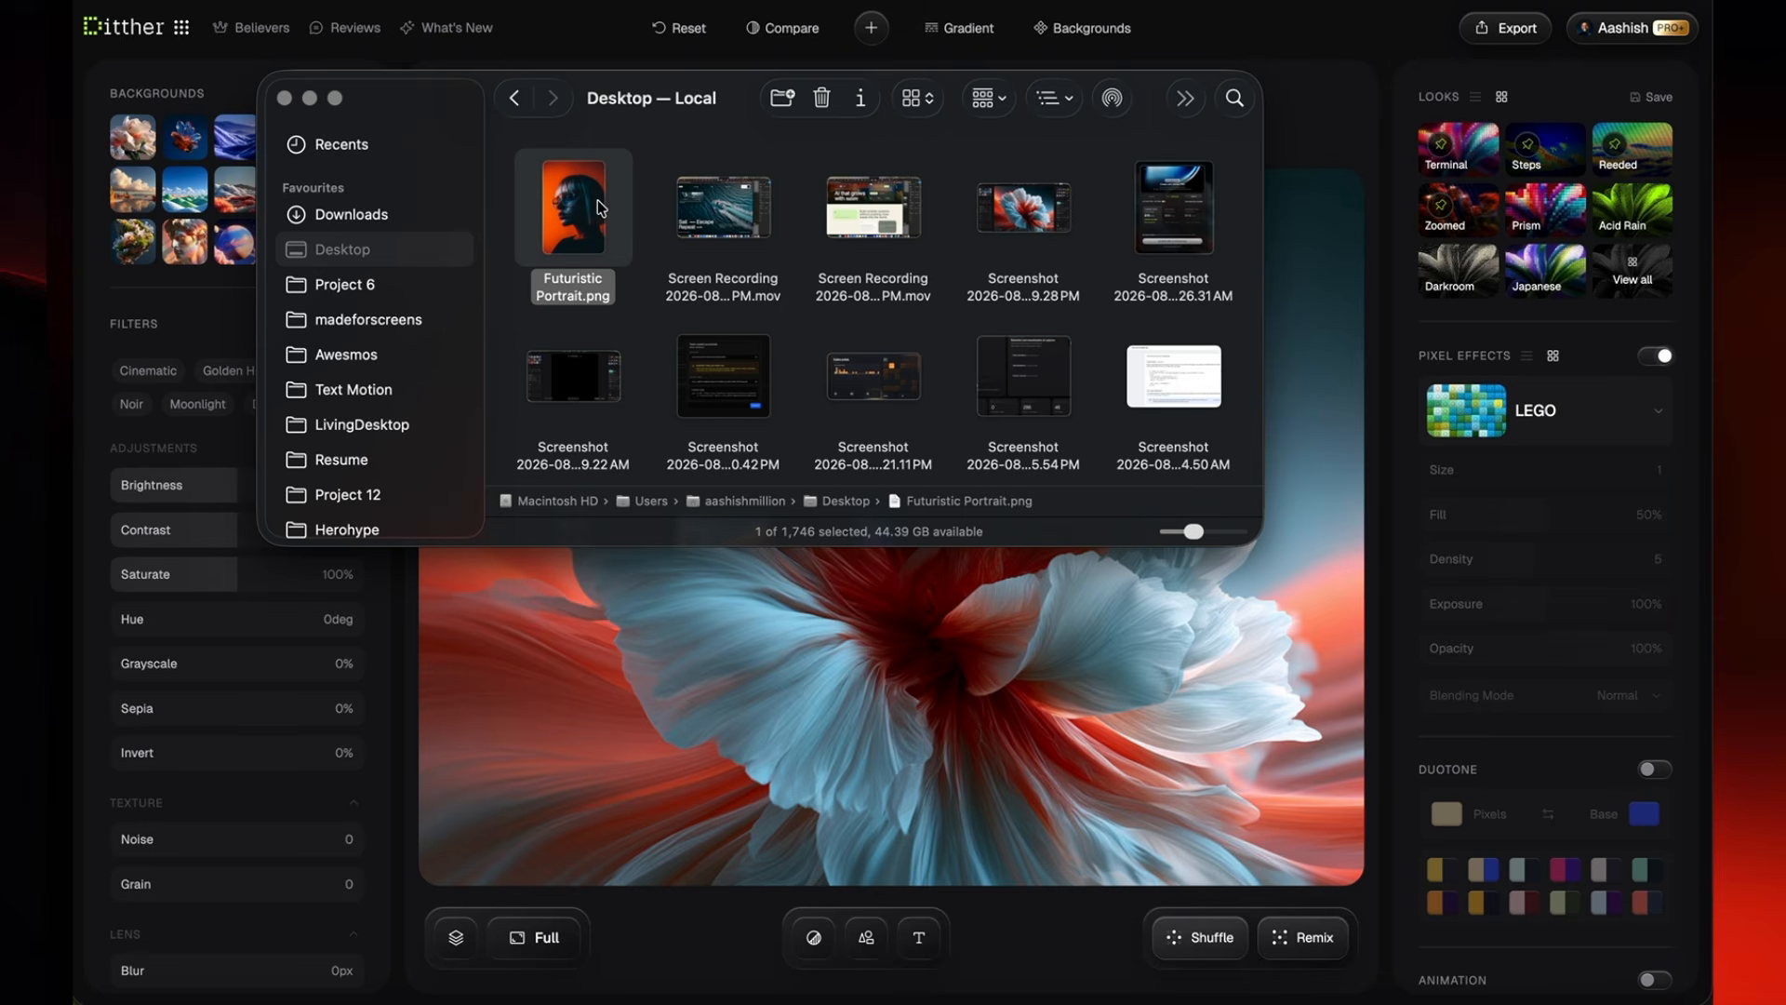
Step: Load Futuristic Portrait.png from the Desktop onto the canvas and apply the Fit aspect ratio
drag(600, 207, 882, 706)
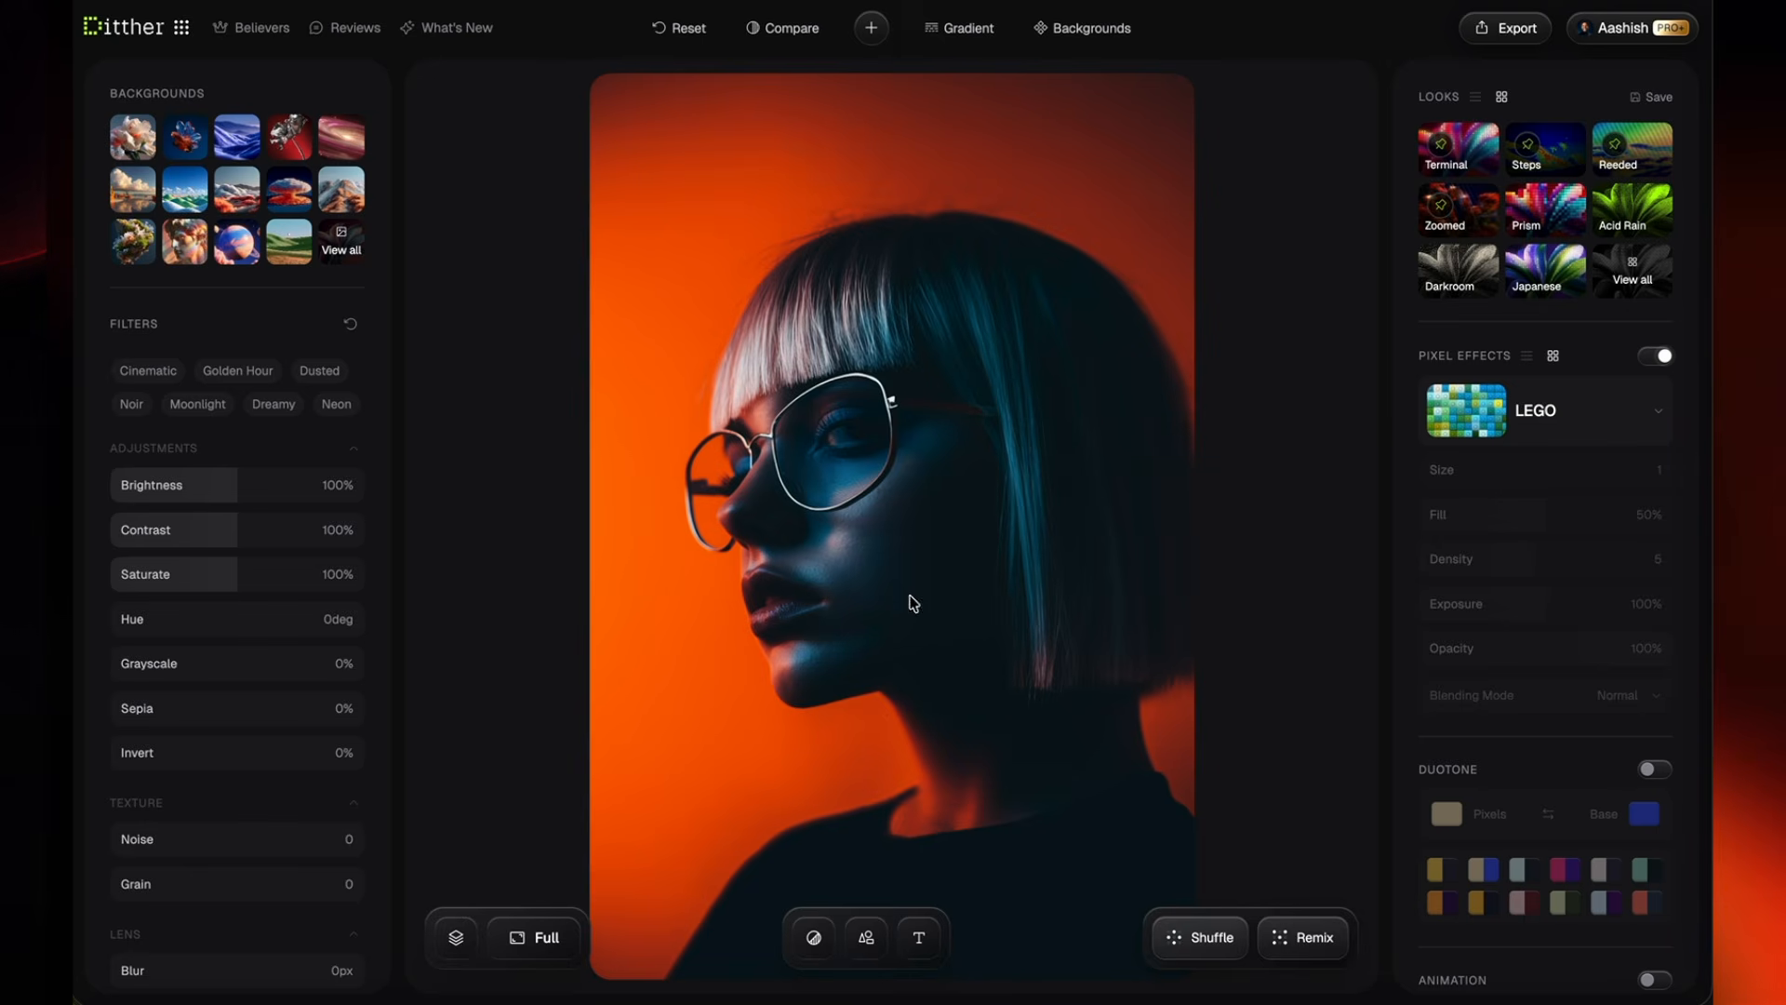
click(545, 938)
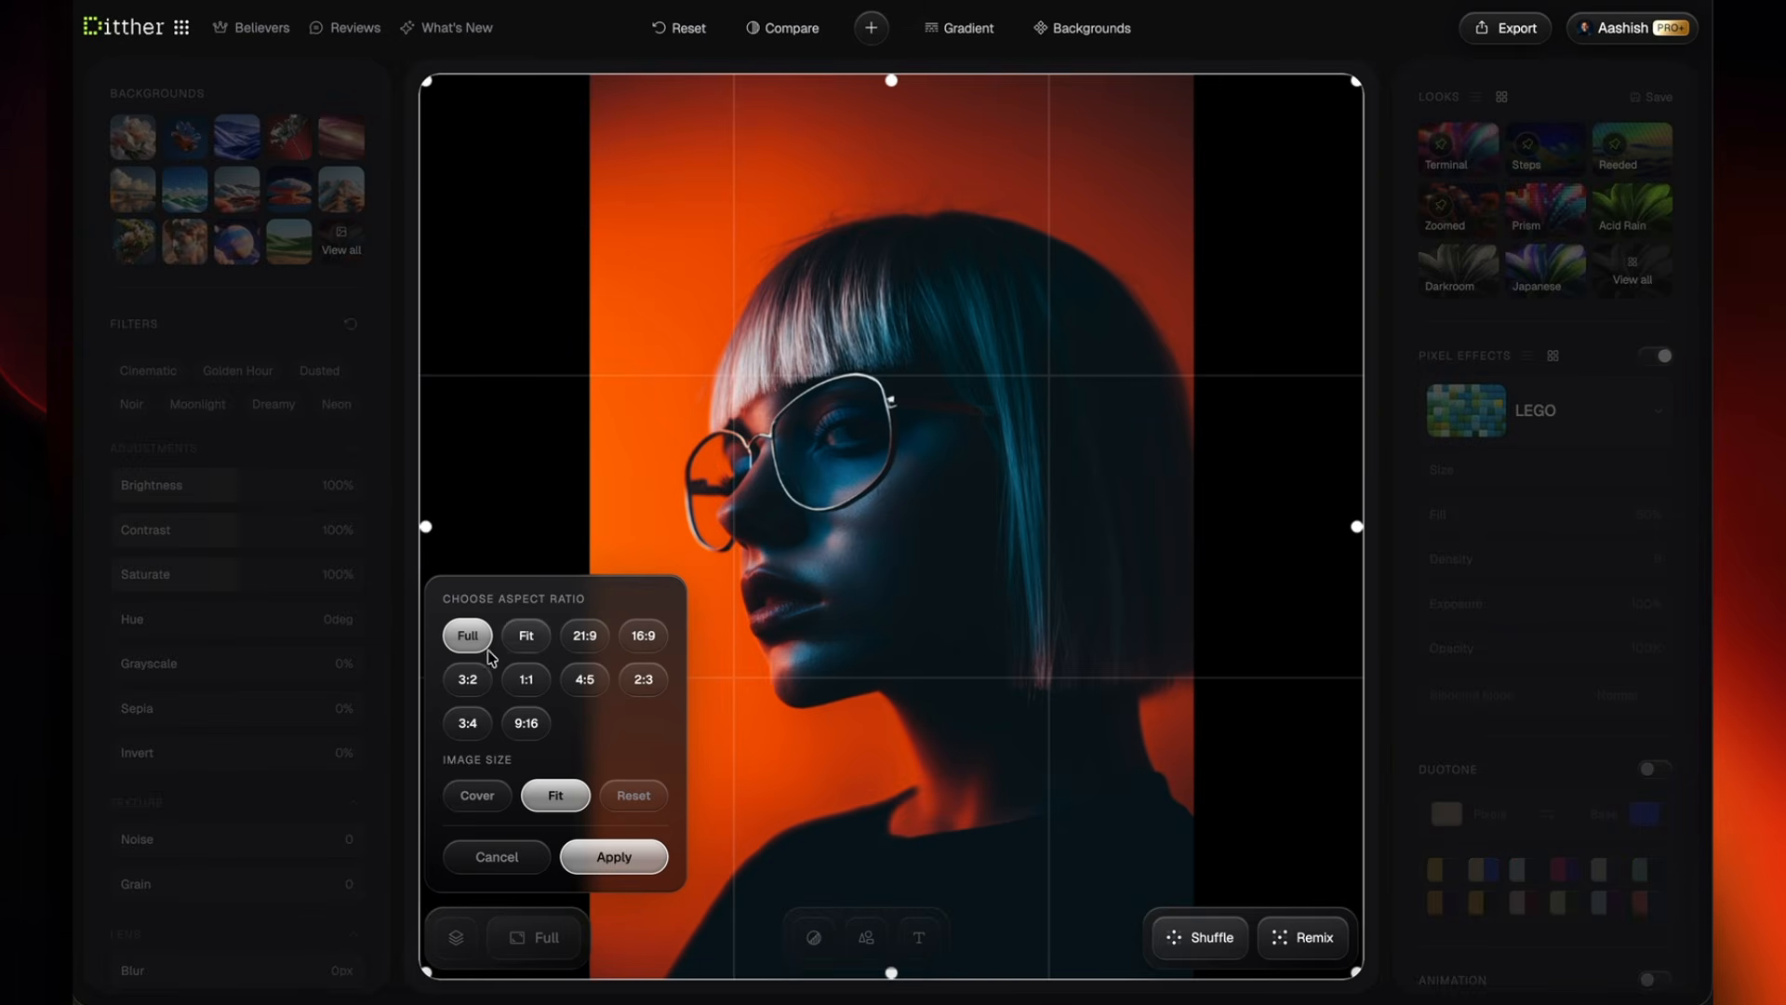
click(526, 635)
click(630, 866)
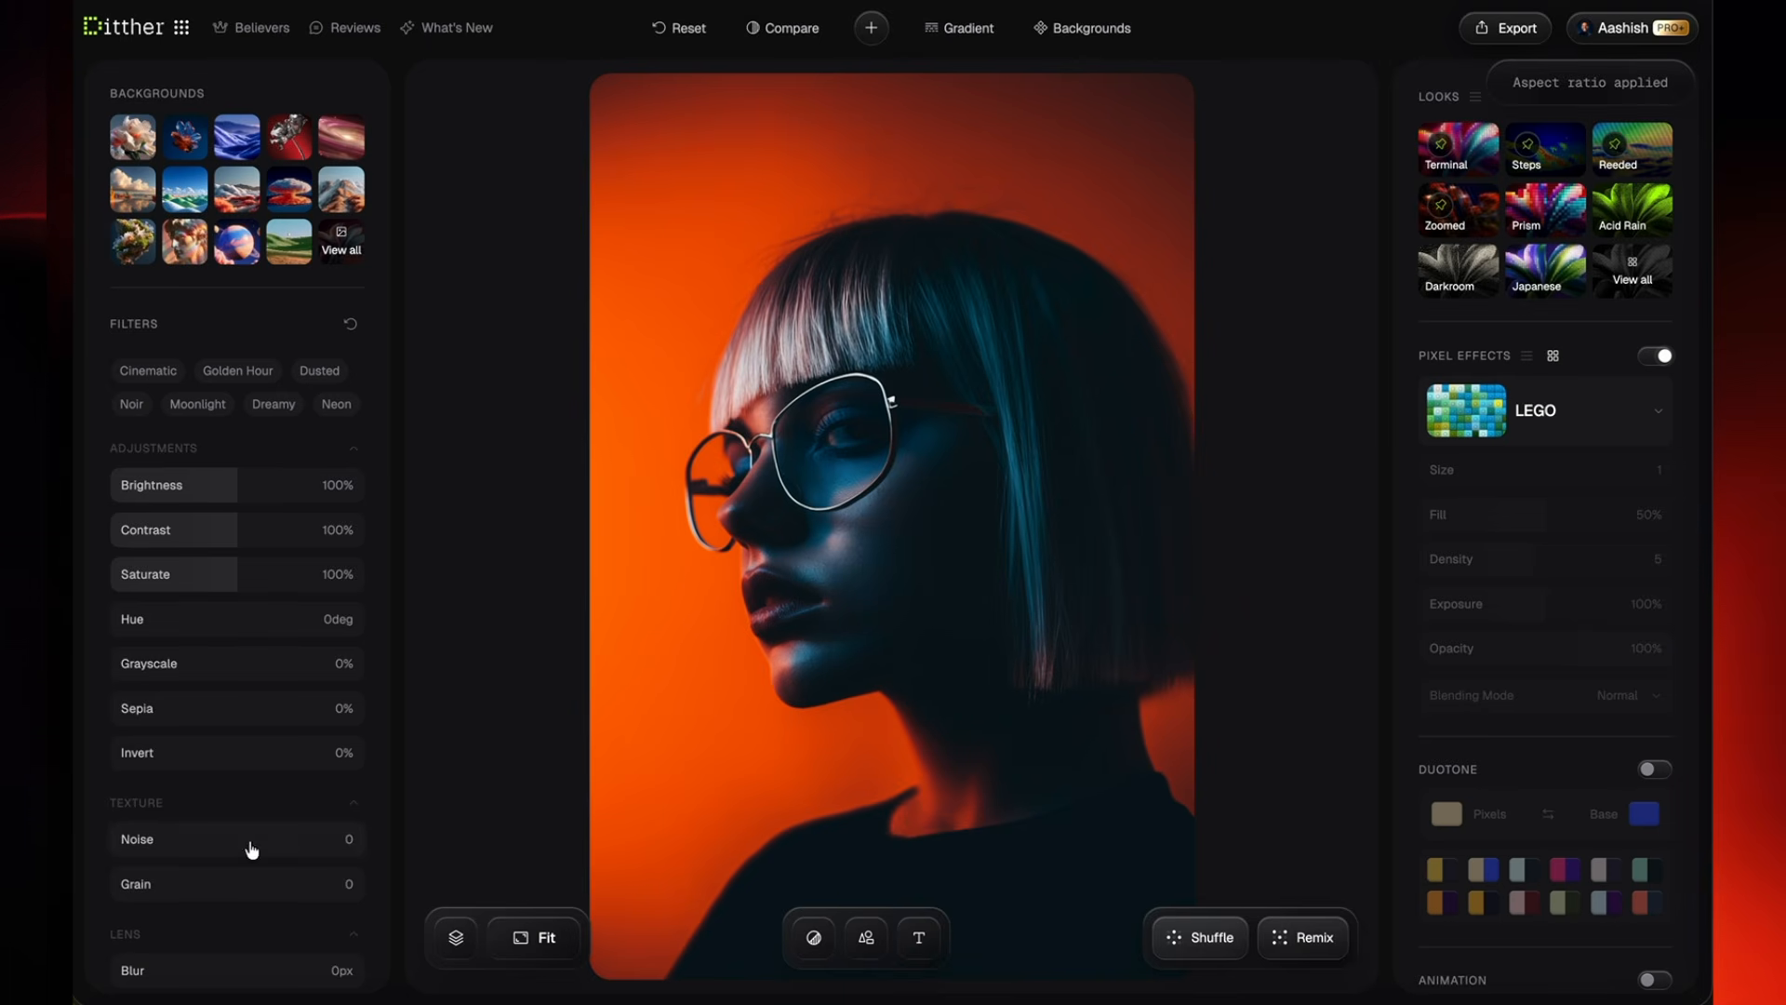
Step: Turn on motion blur with the Zoom type and a high amount, and set the Thermal grade to 65
scroll(220, 841, down, 10)
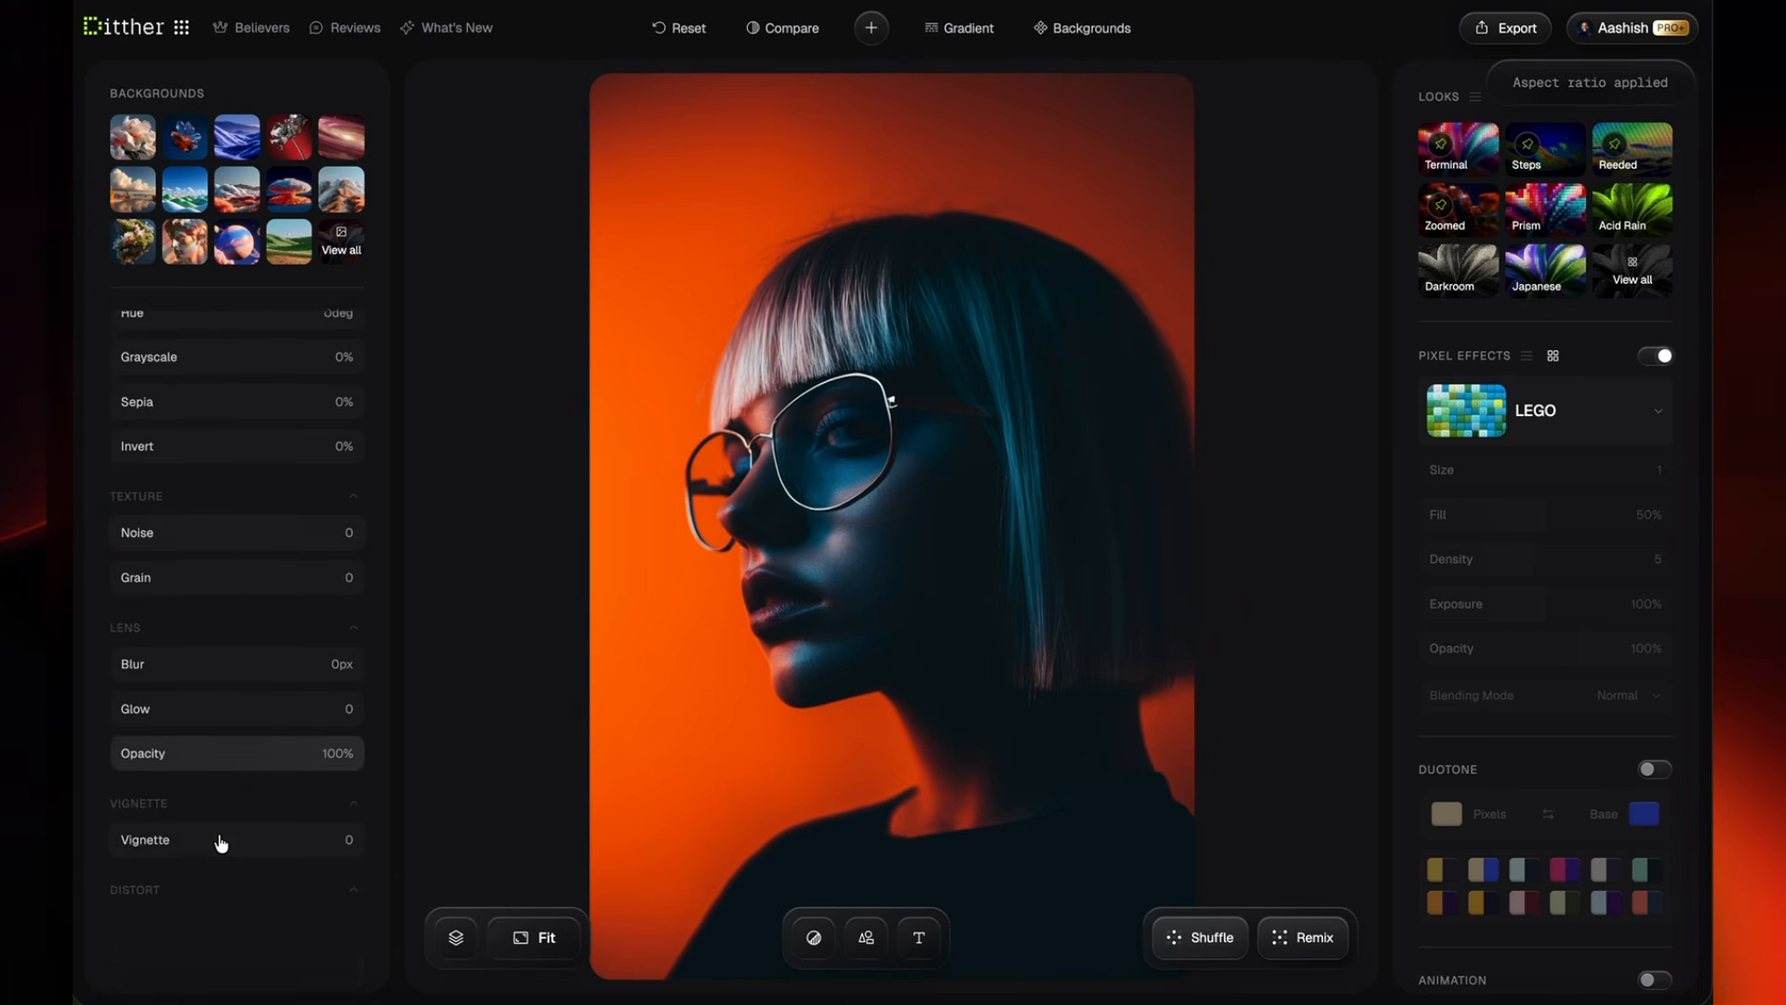
scroll(220, 841, down, 2)
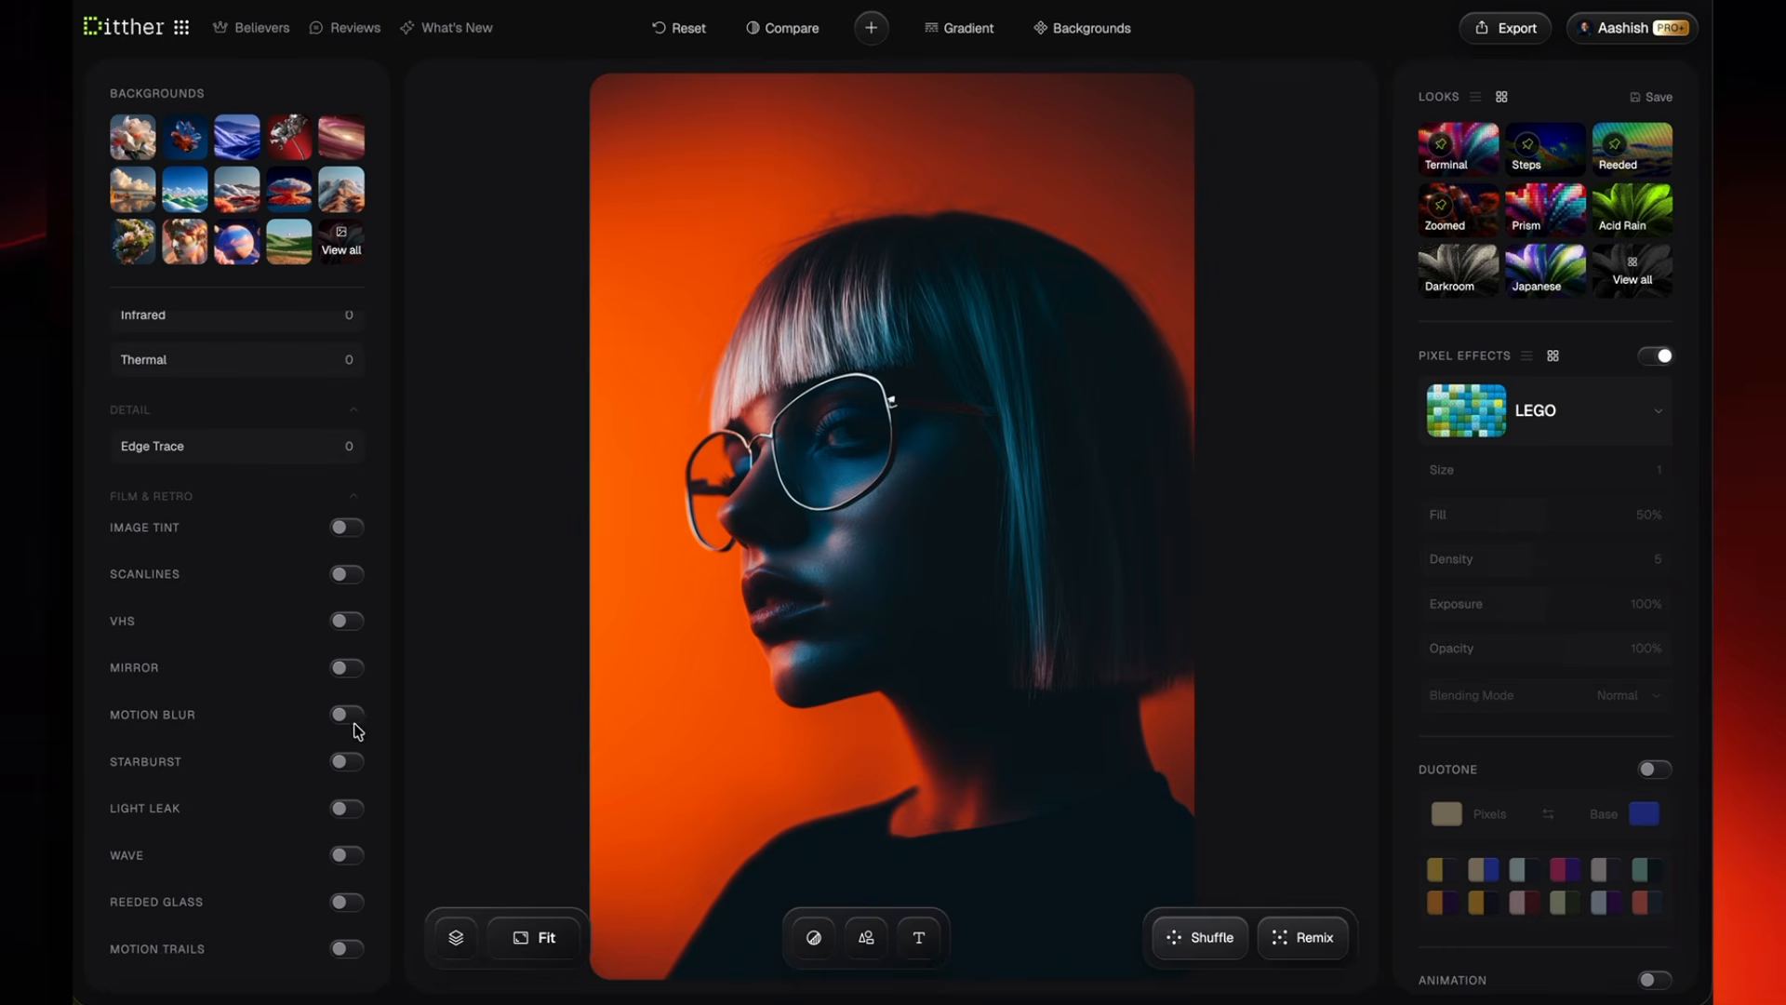
click(351, 810)
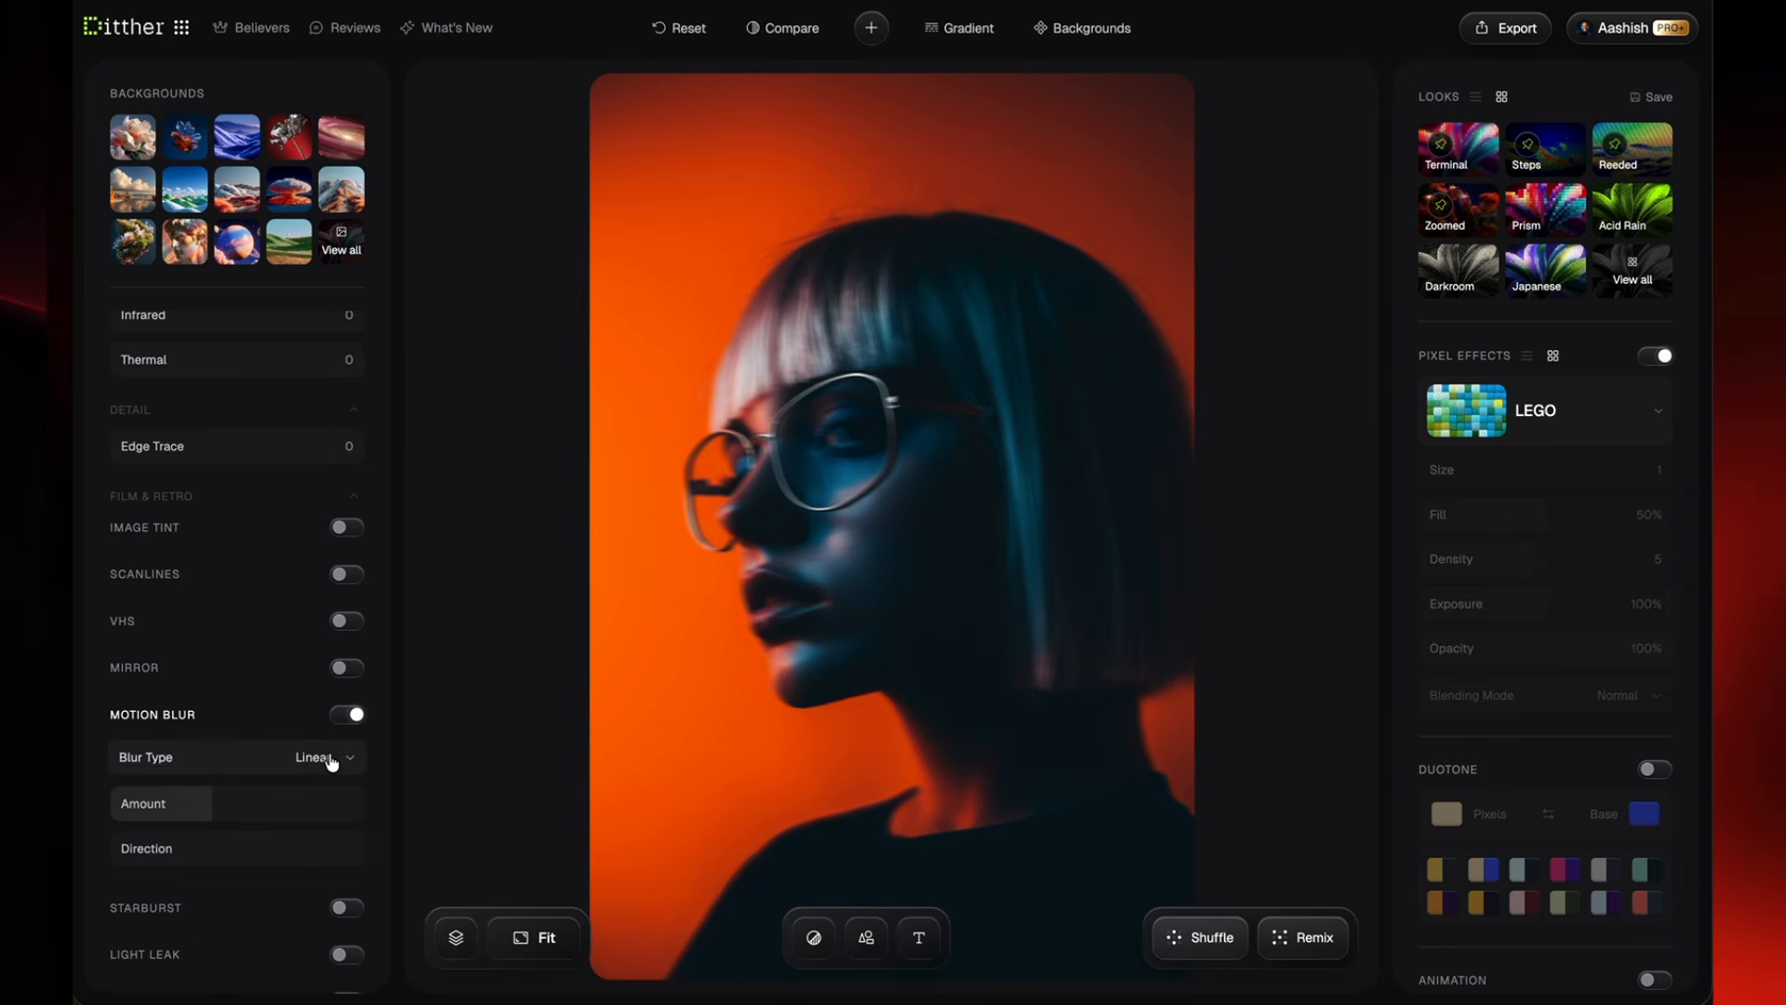
click(330, 761)
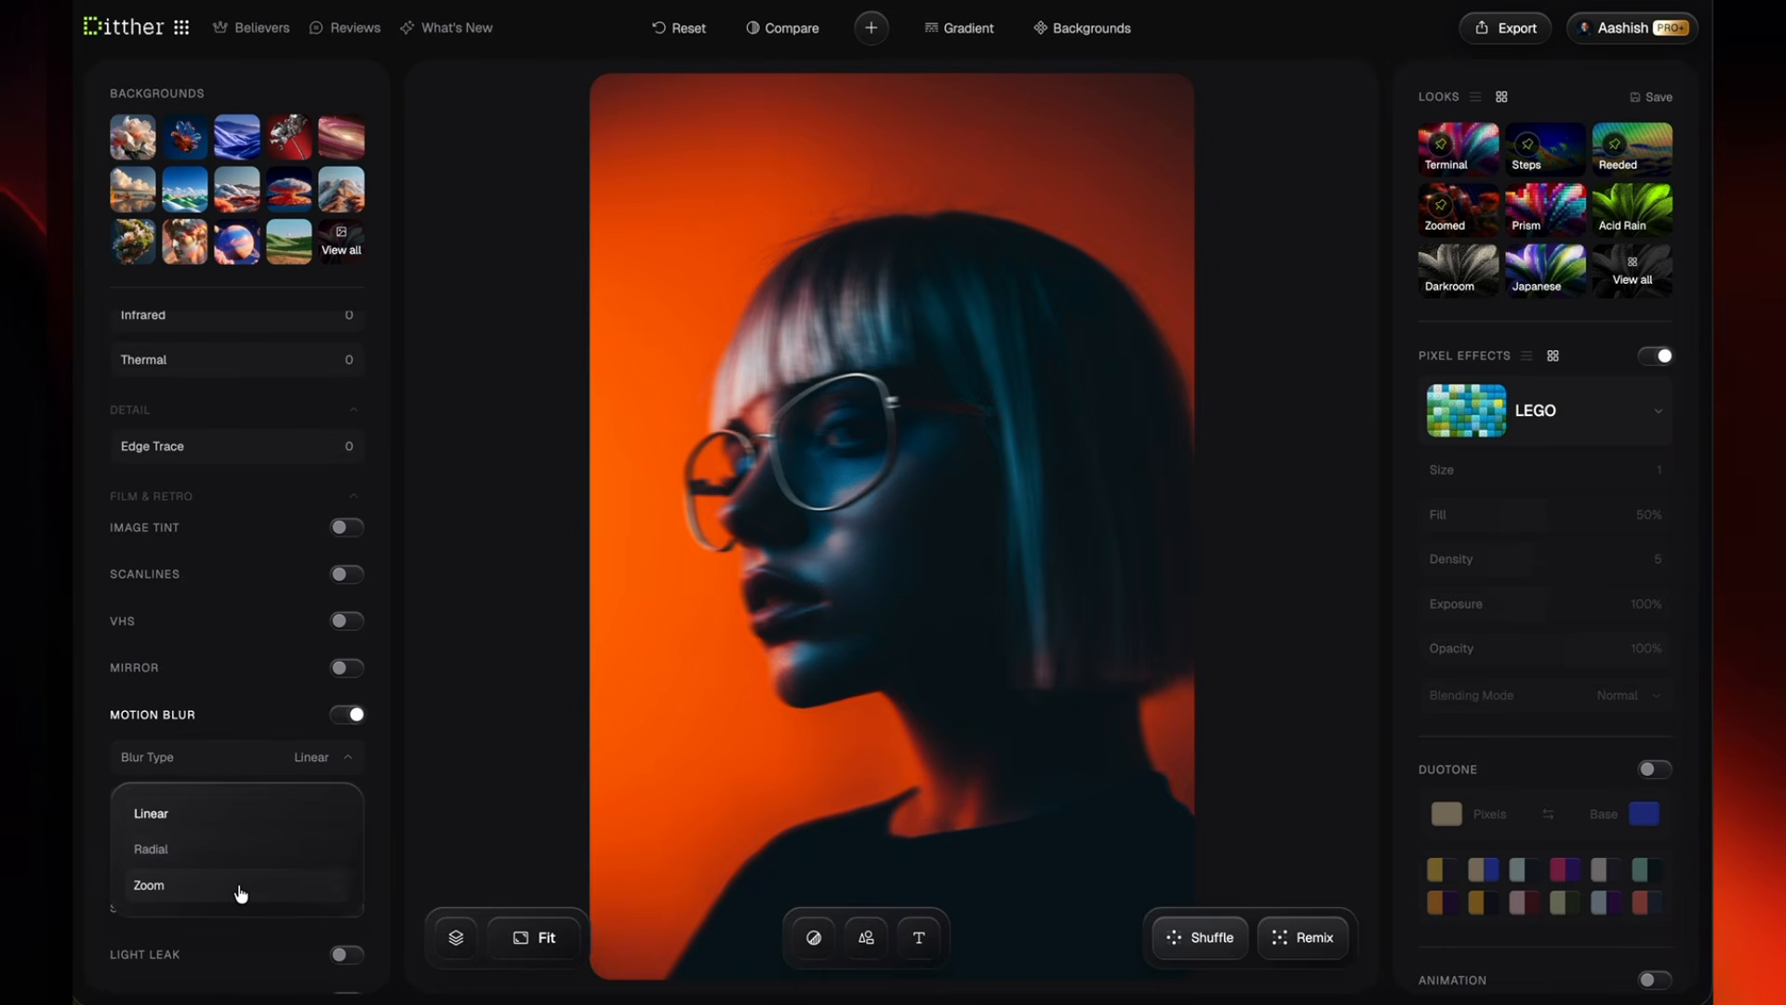
click(241, 890)
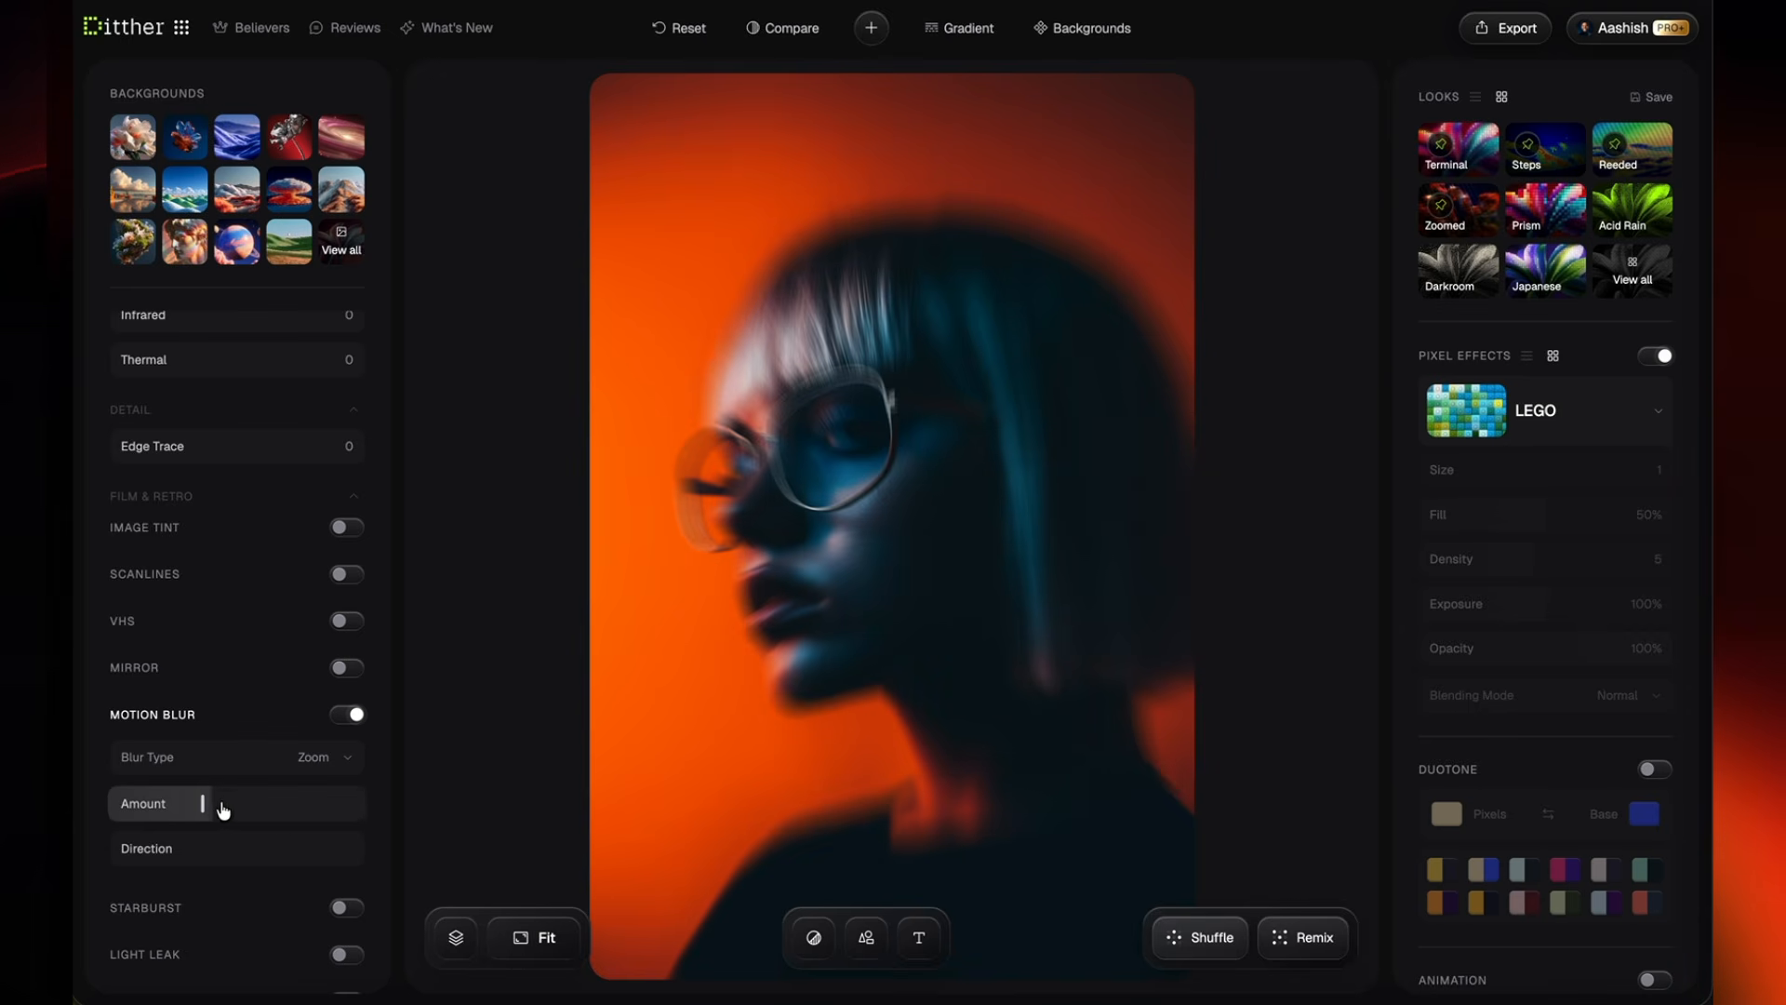
drag(277, 803, 382, 823)
scroll(271, 836, up, 5)
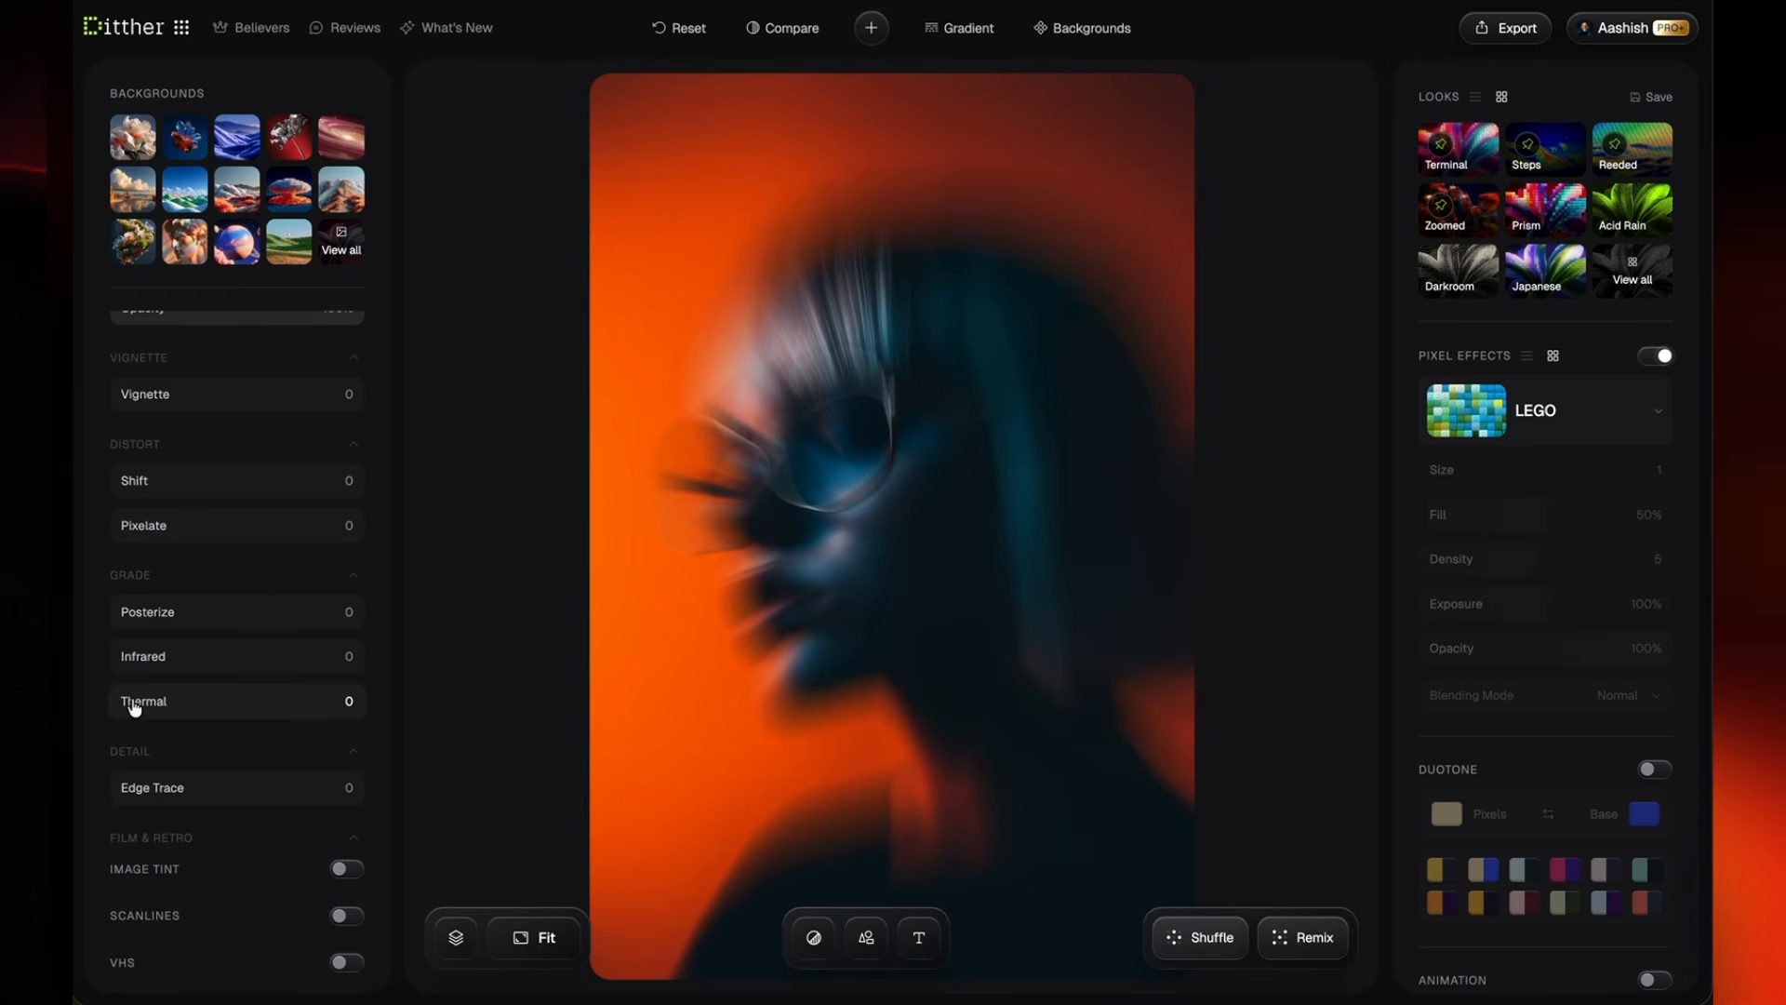
drag(160, 699, 240, 705)
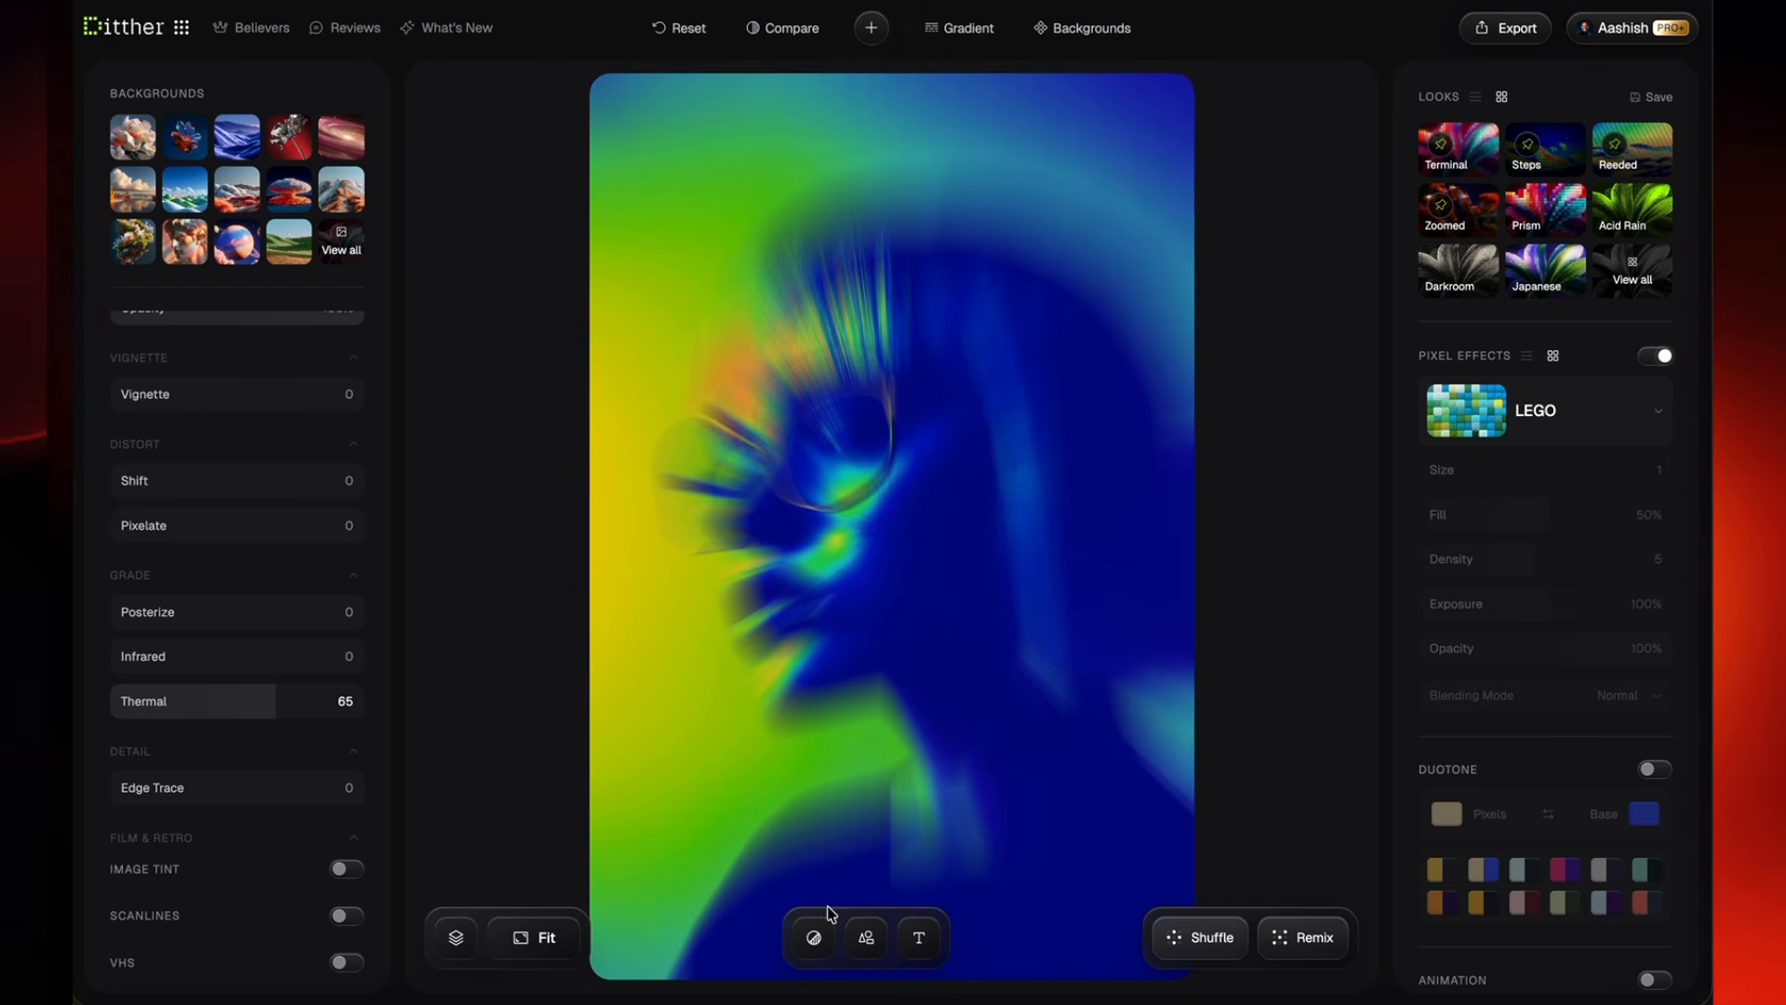
Step: Add a rectangle mask and shape it into a narrow full-width band, tilted upward to the right across the eyes
click(813, 935)
click(911, 548)
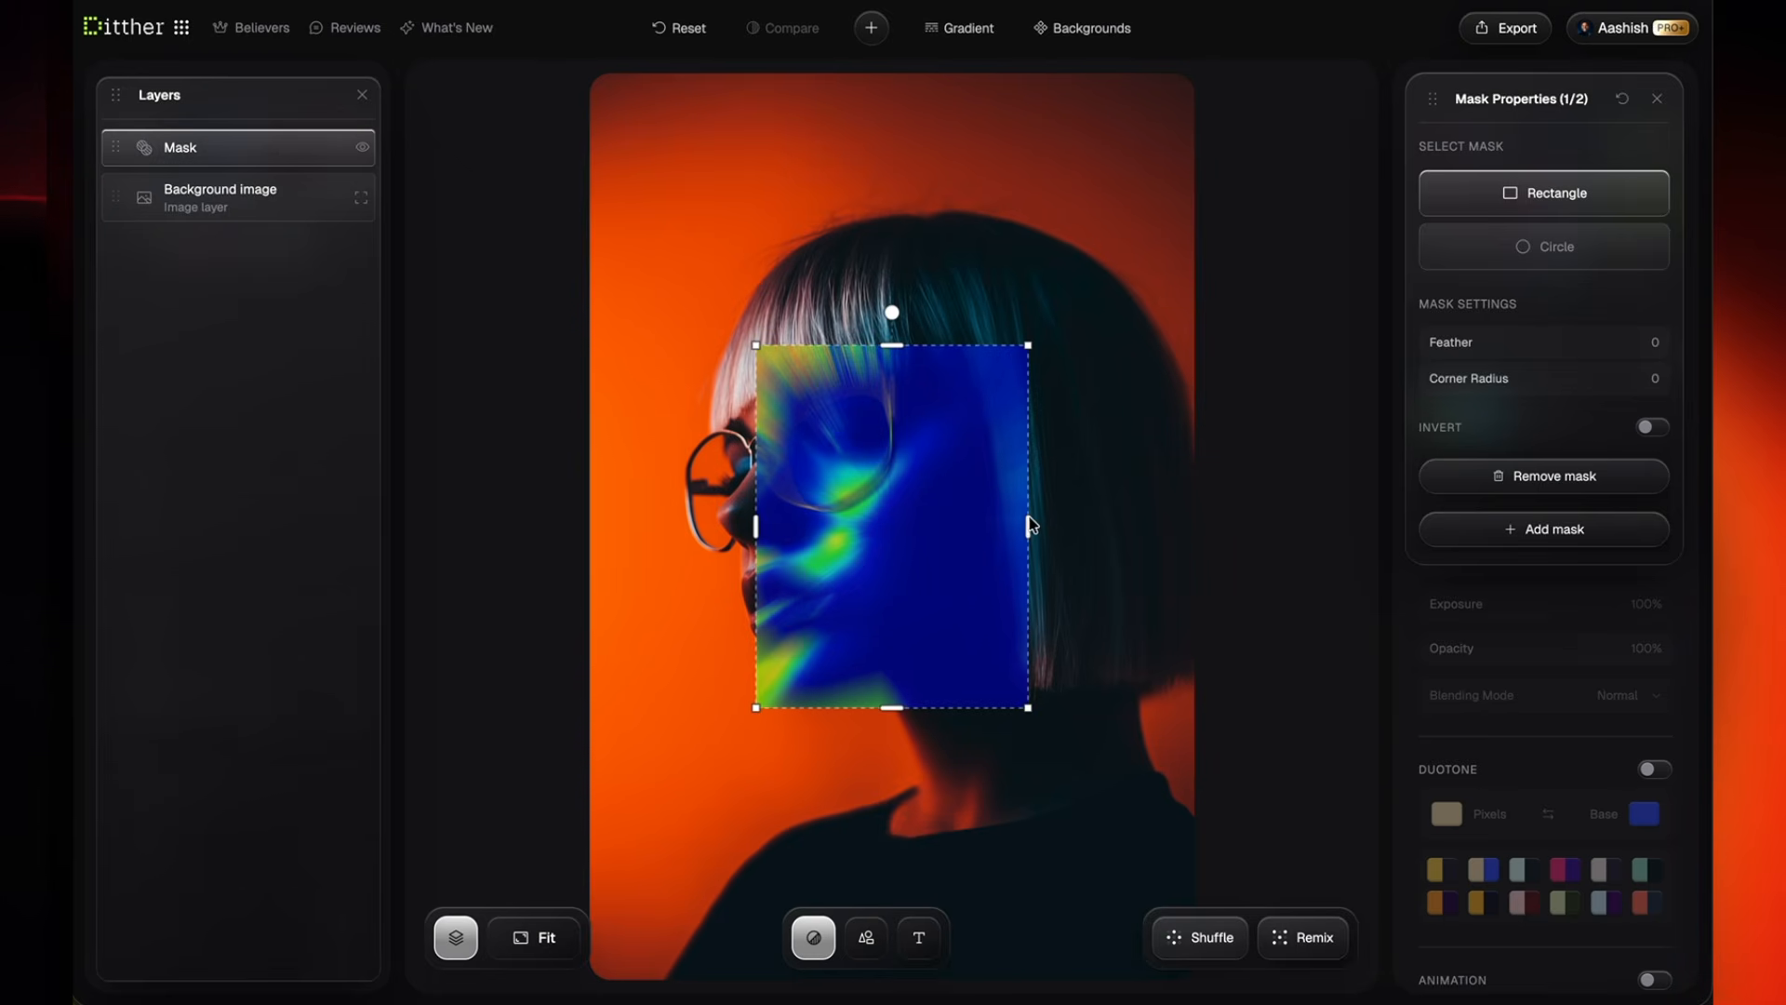
drag(1029, 519, 1293, 533)
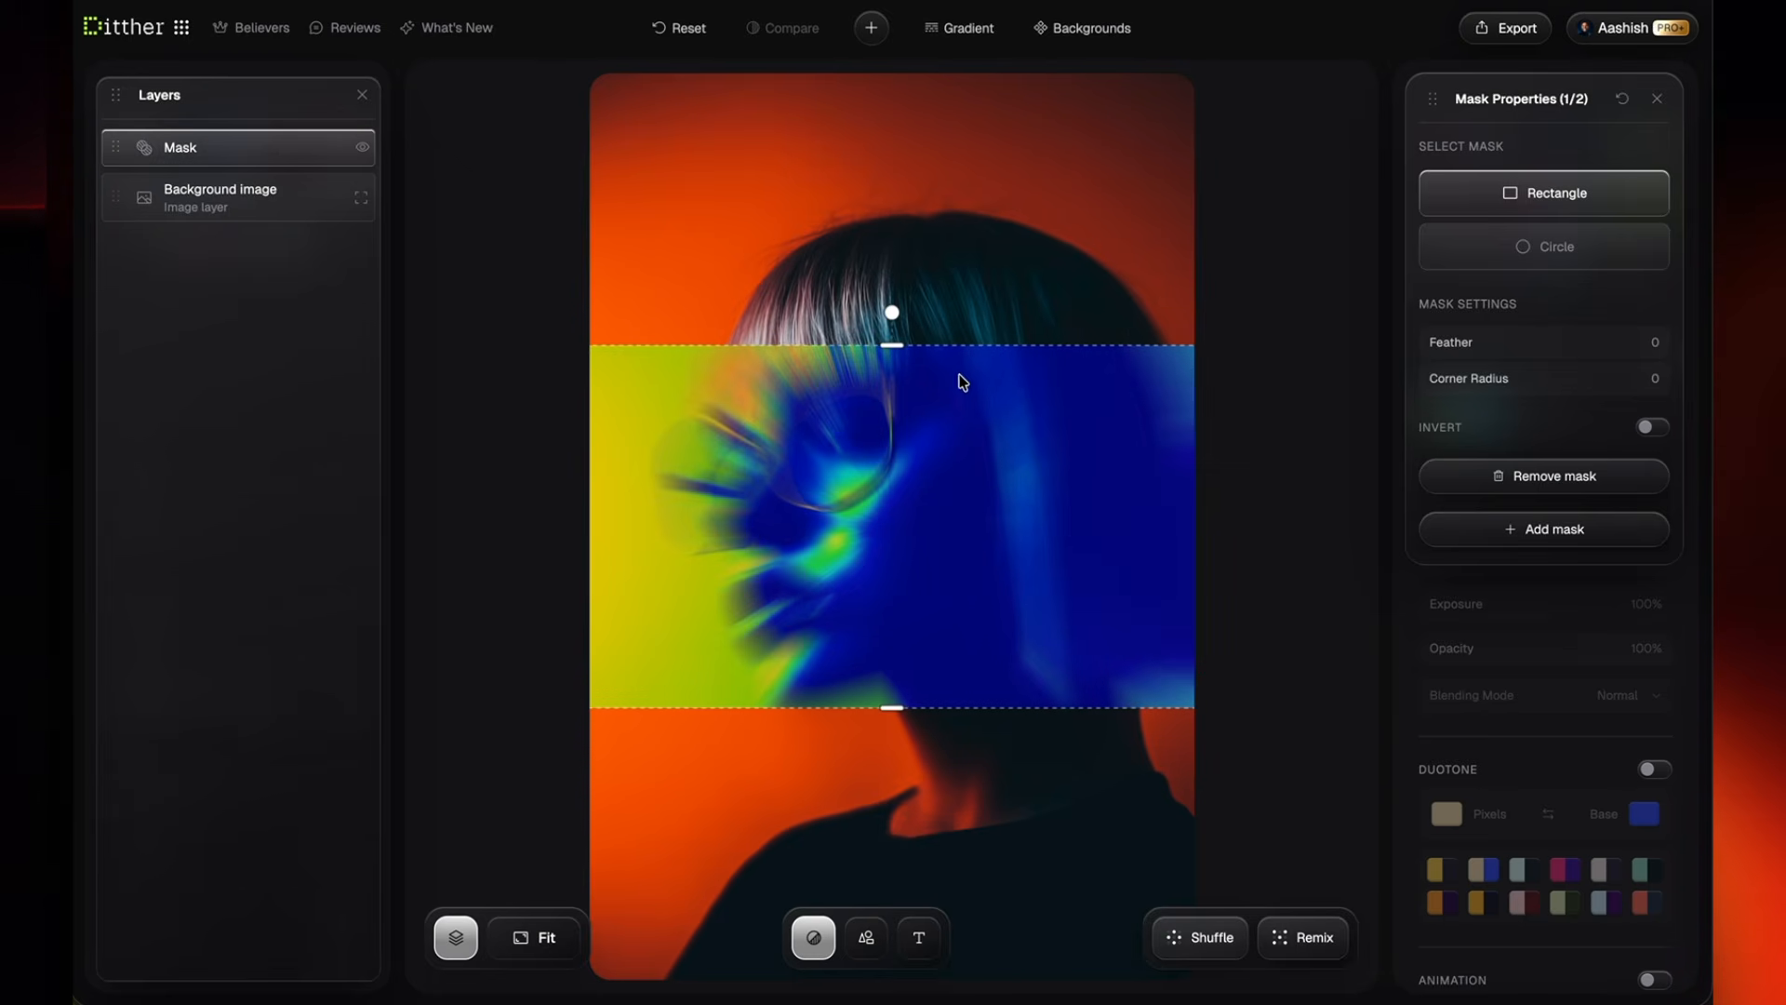
drag(892, 346, 861, 457)
drag(1012, 473, 967, 380)
click(1007, 497)
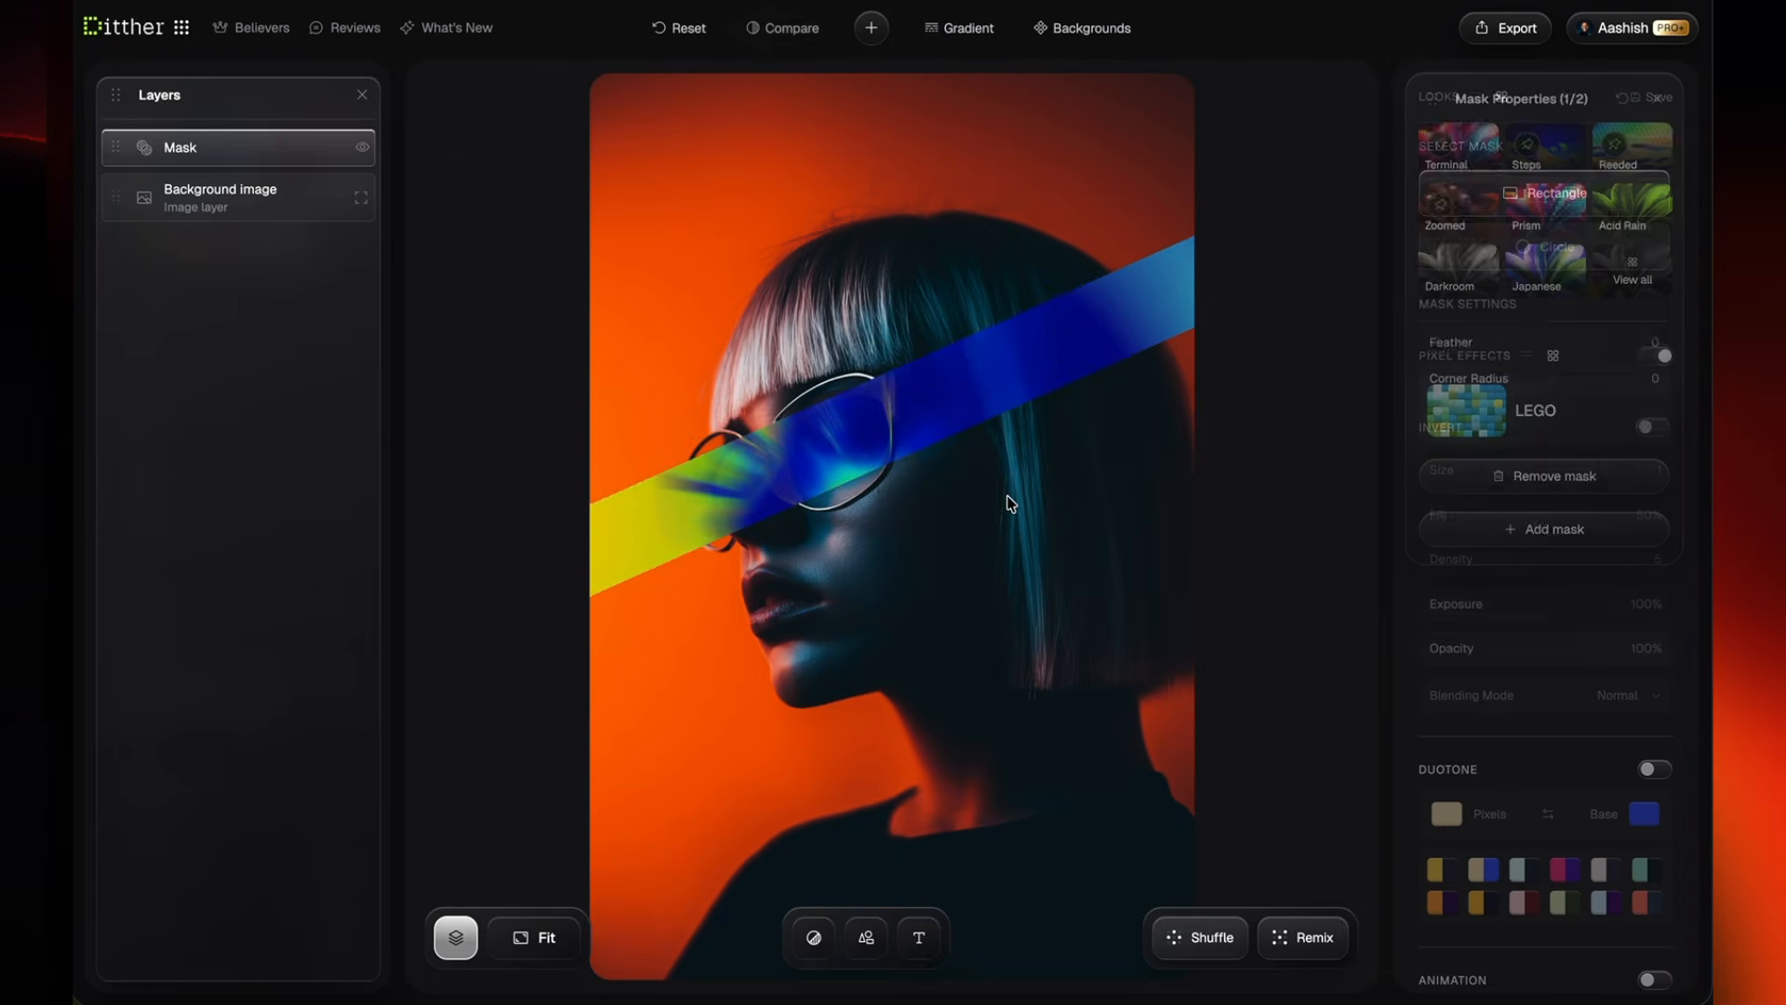
Step: Add a second rectangle mask as a parallel diagonal band across the neck, and thicken the band over the eyes slightly
click(1012, 381)
click(1578, 536)
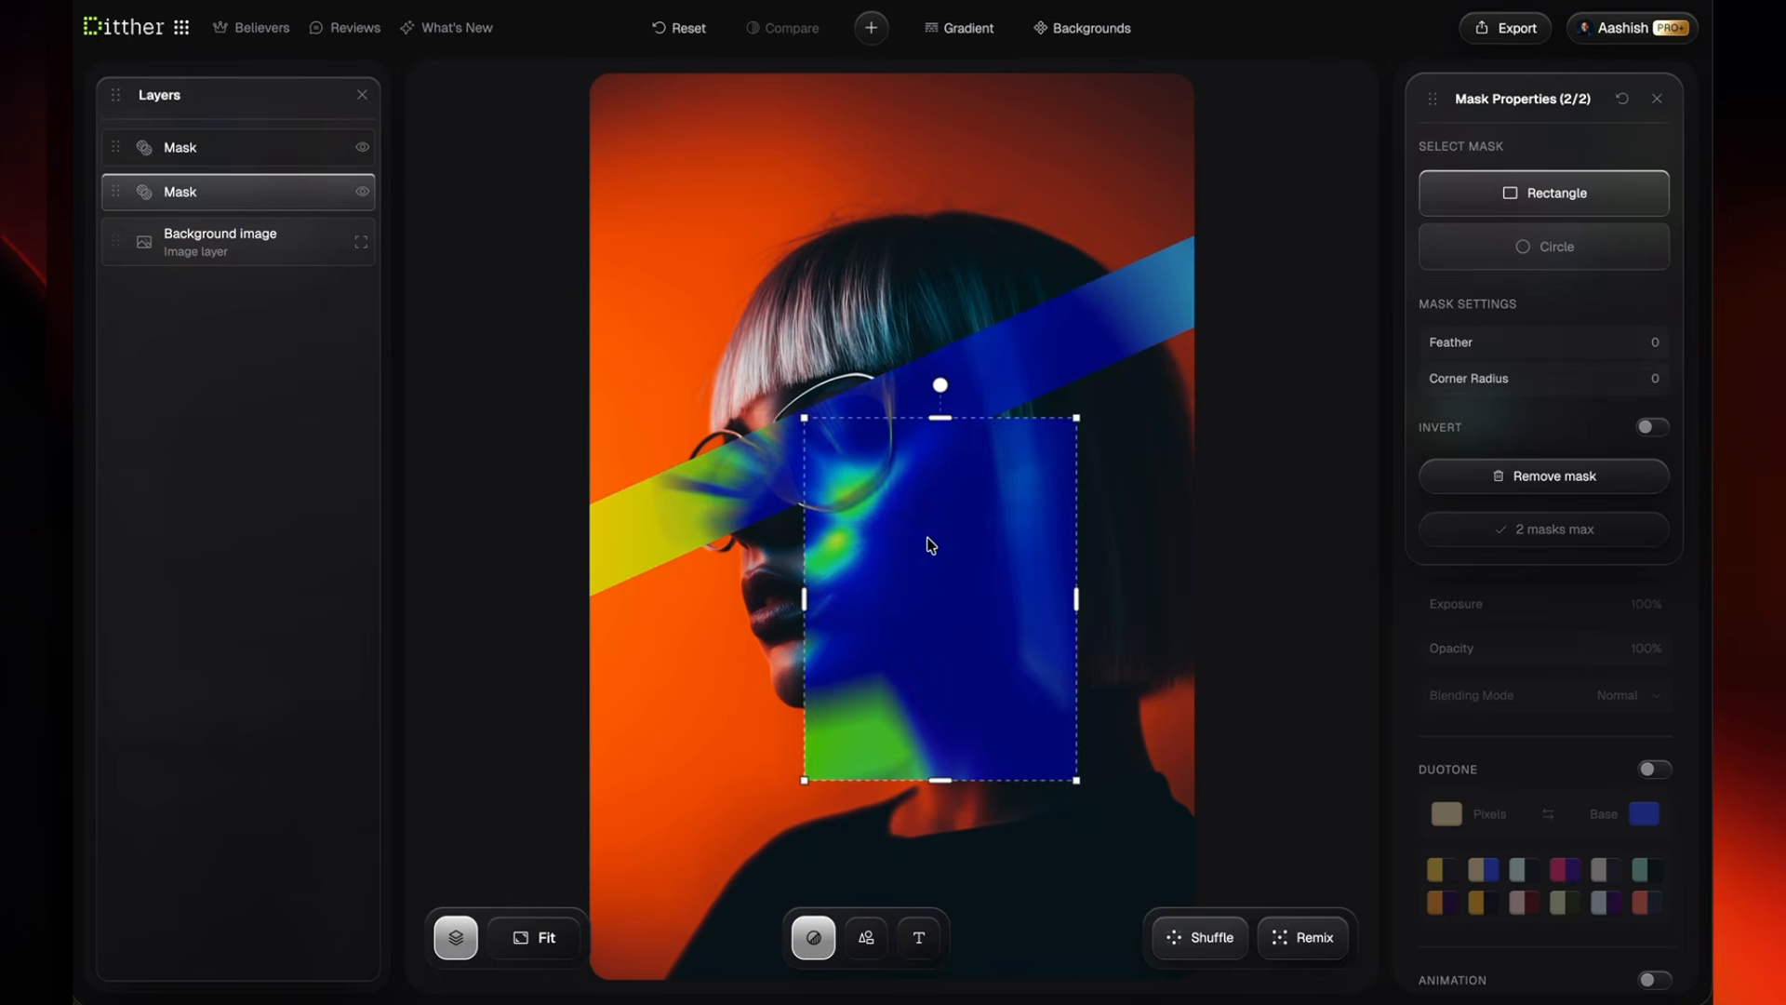
drag(943, 412, 946, 573)
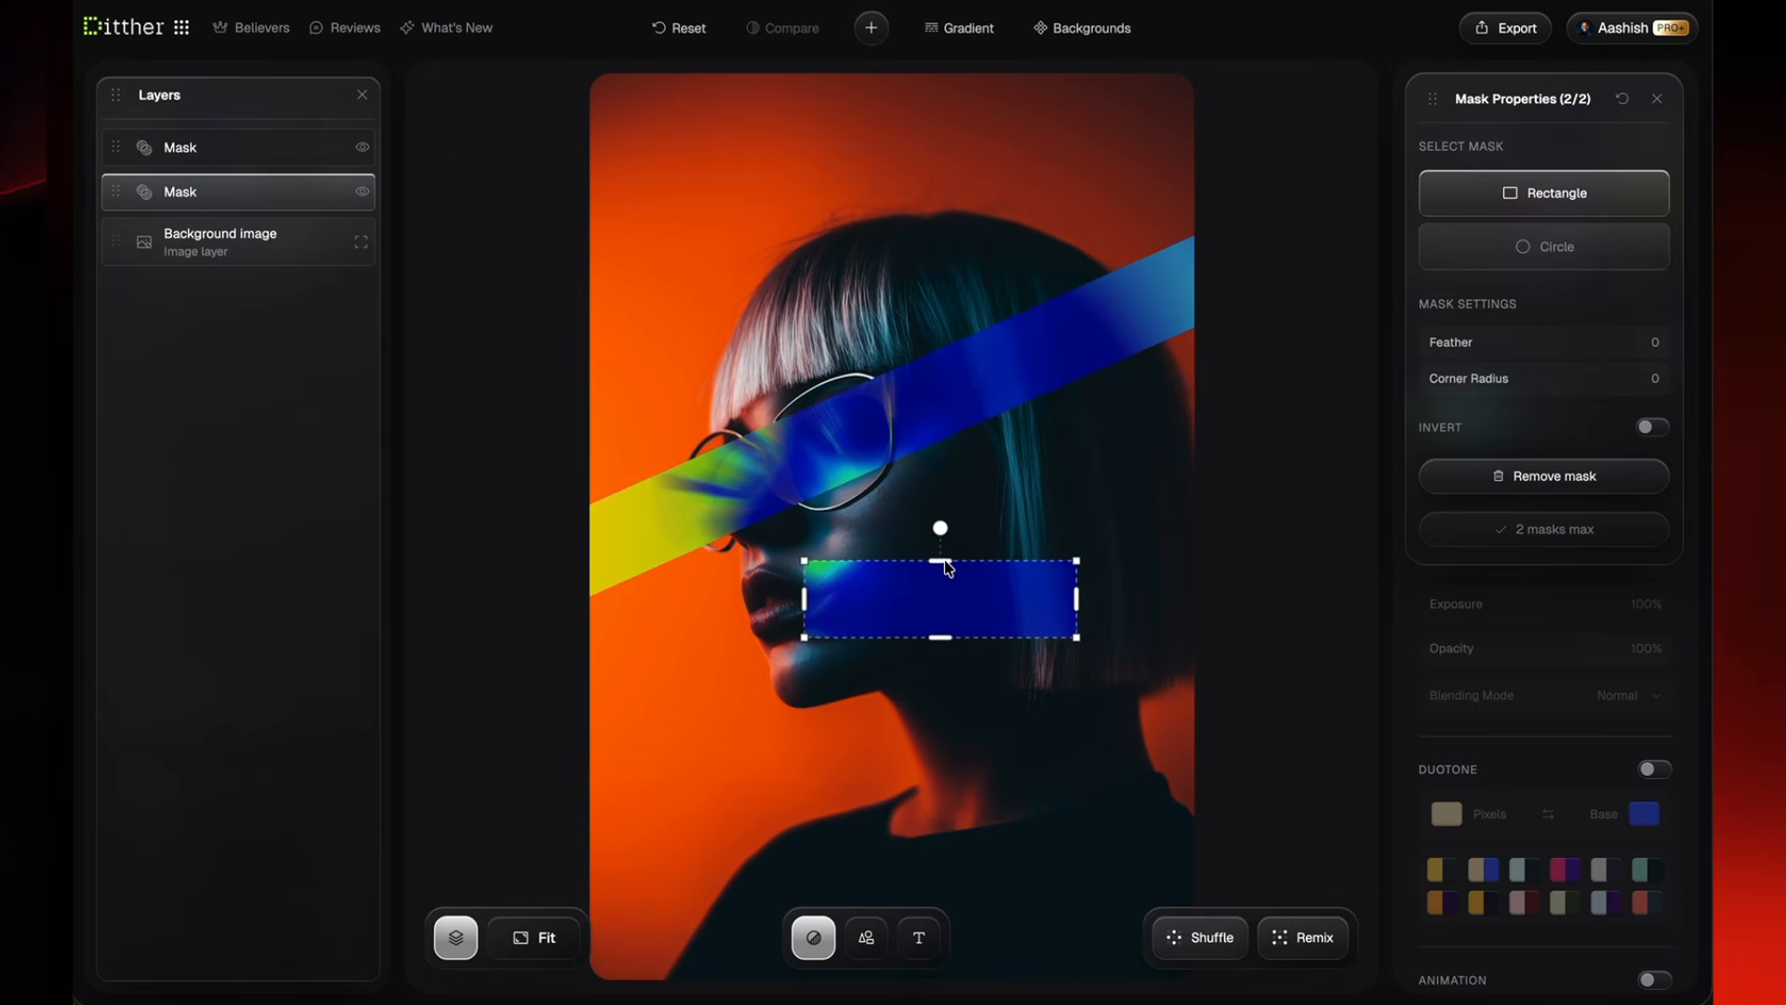
drag(1076, 599, 1296, 605)
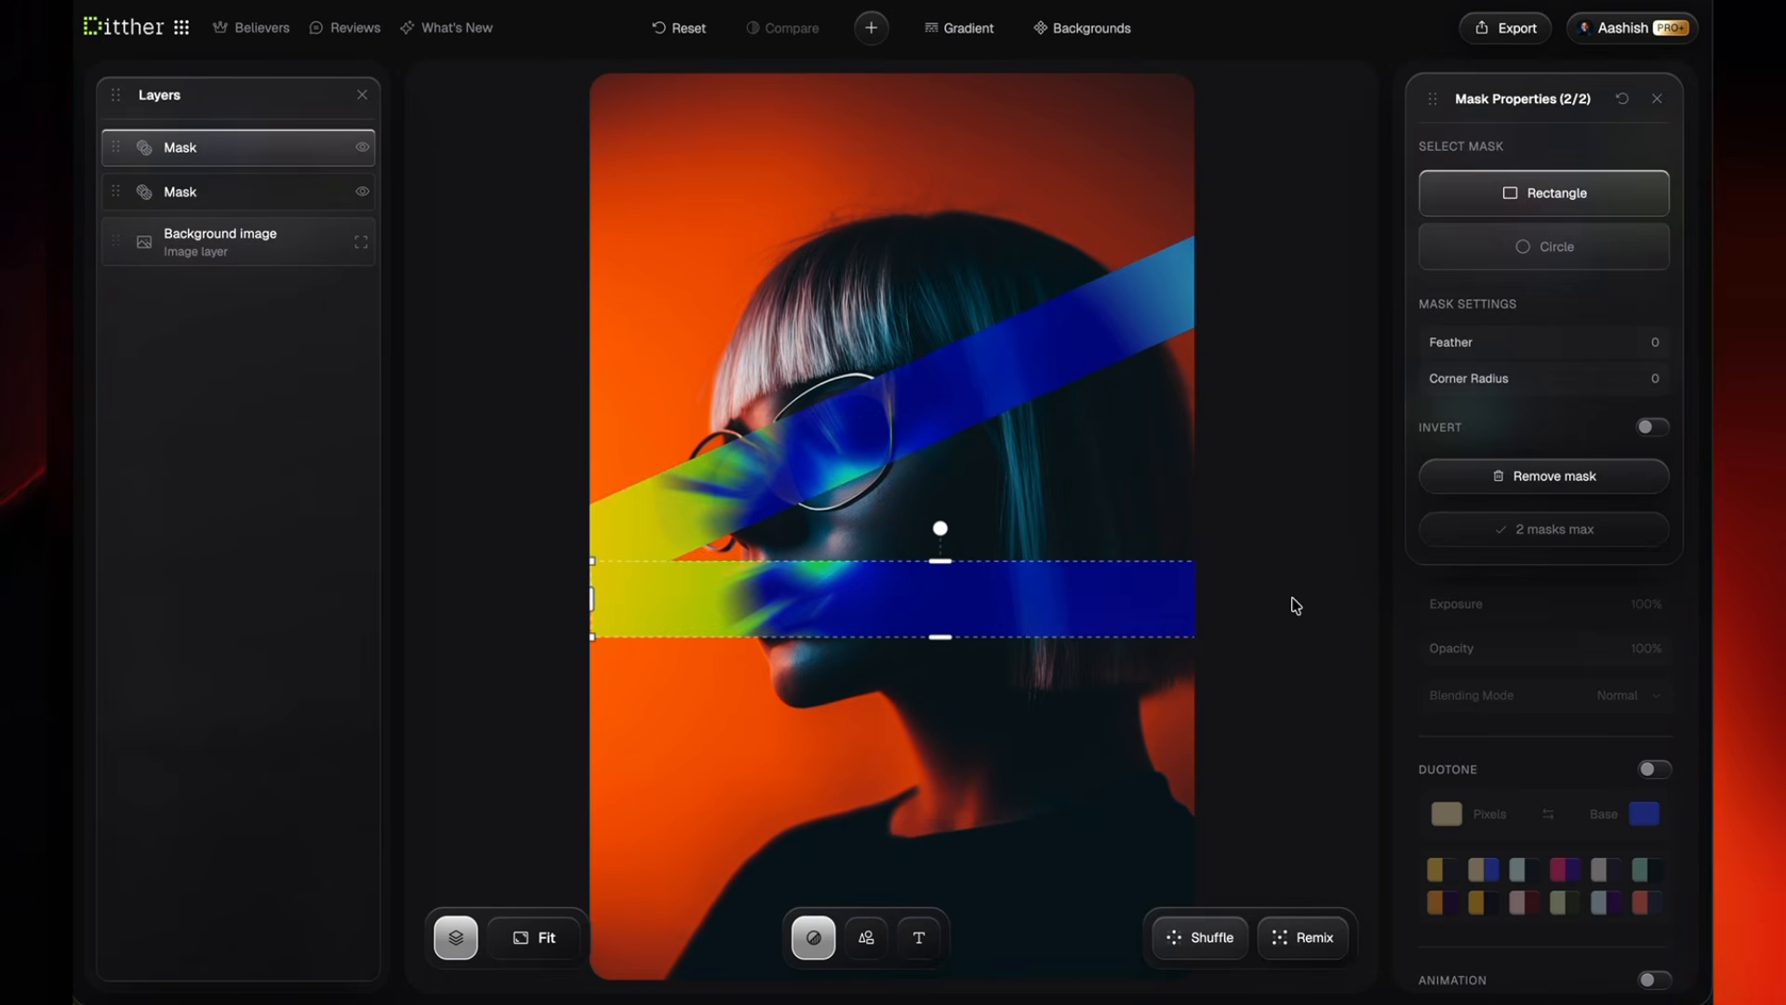
drag(941, 532, 911, 531)
drag(998, 581, 947, 653)
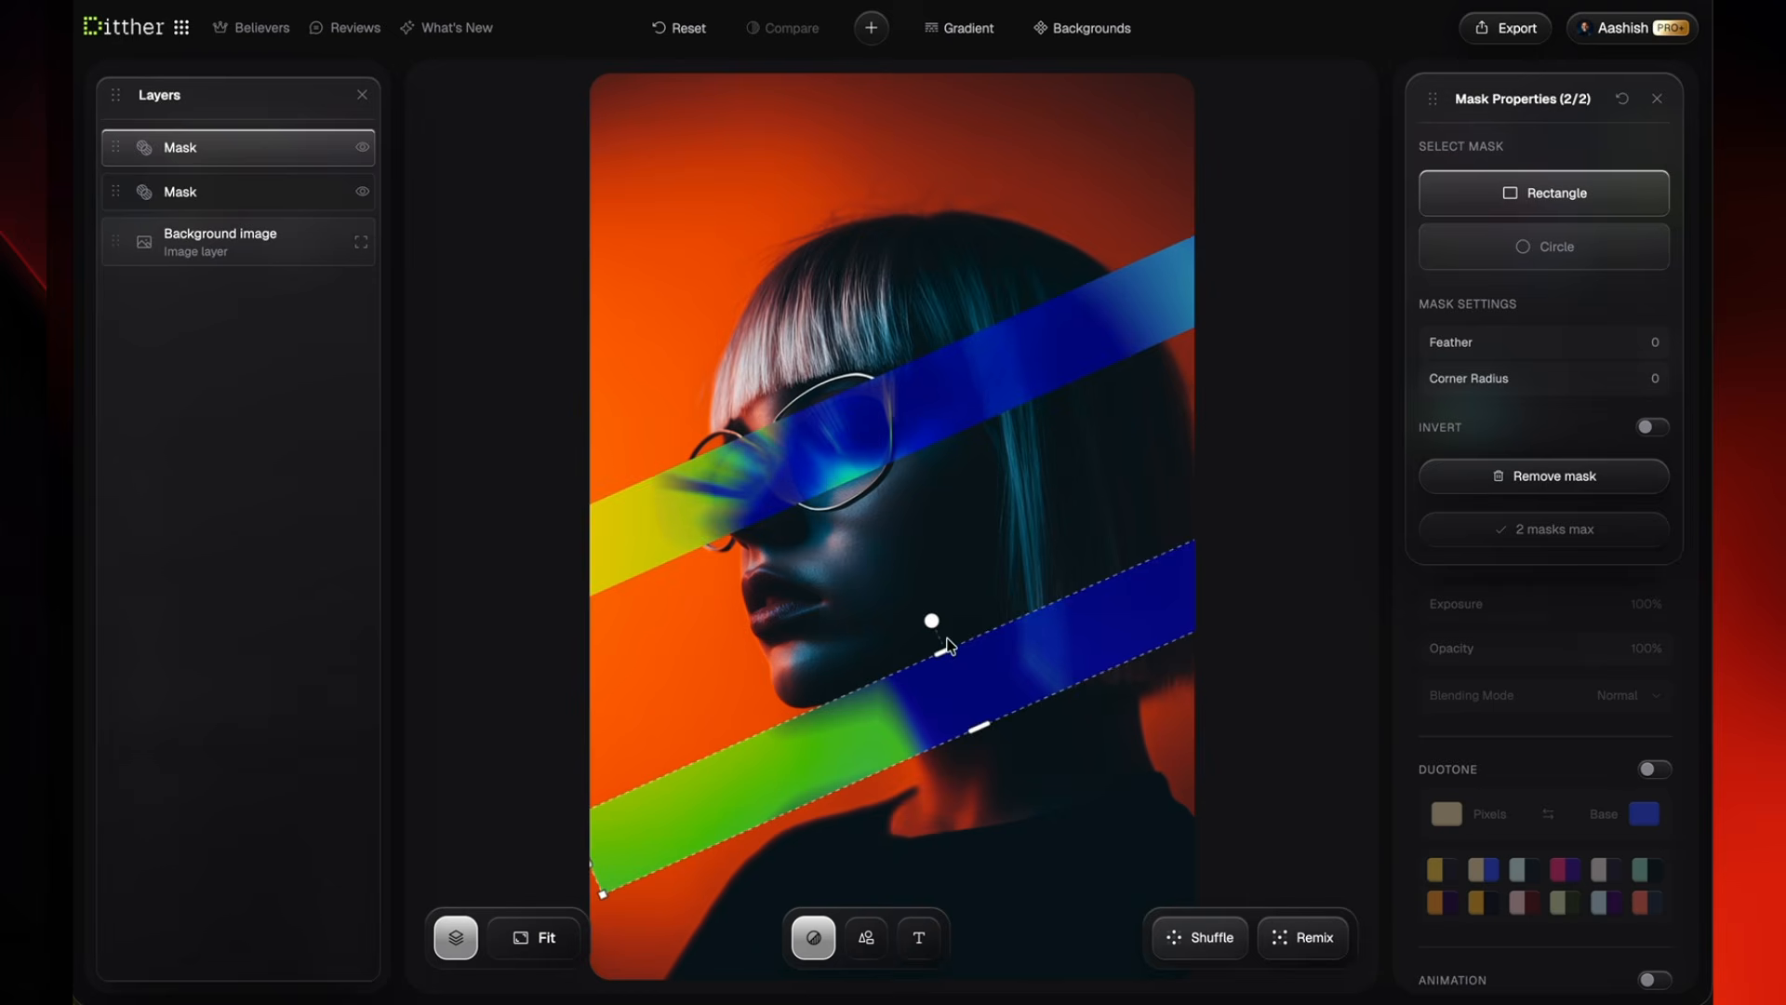
click(896, 515)
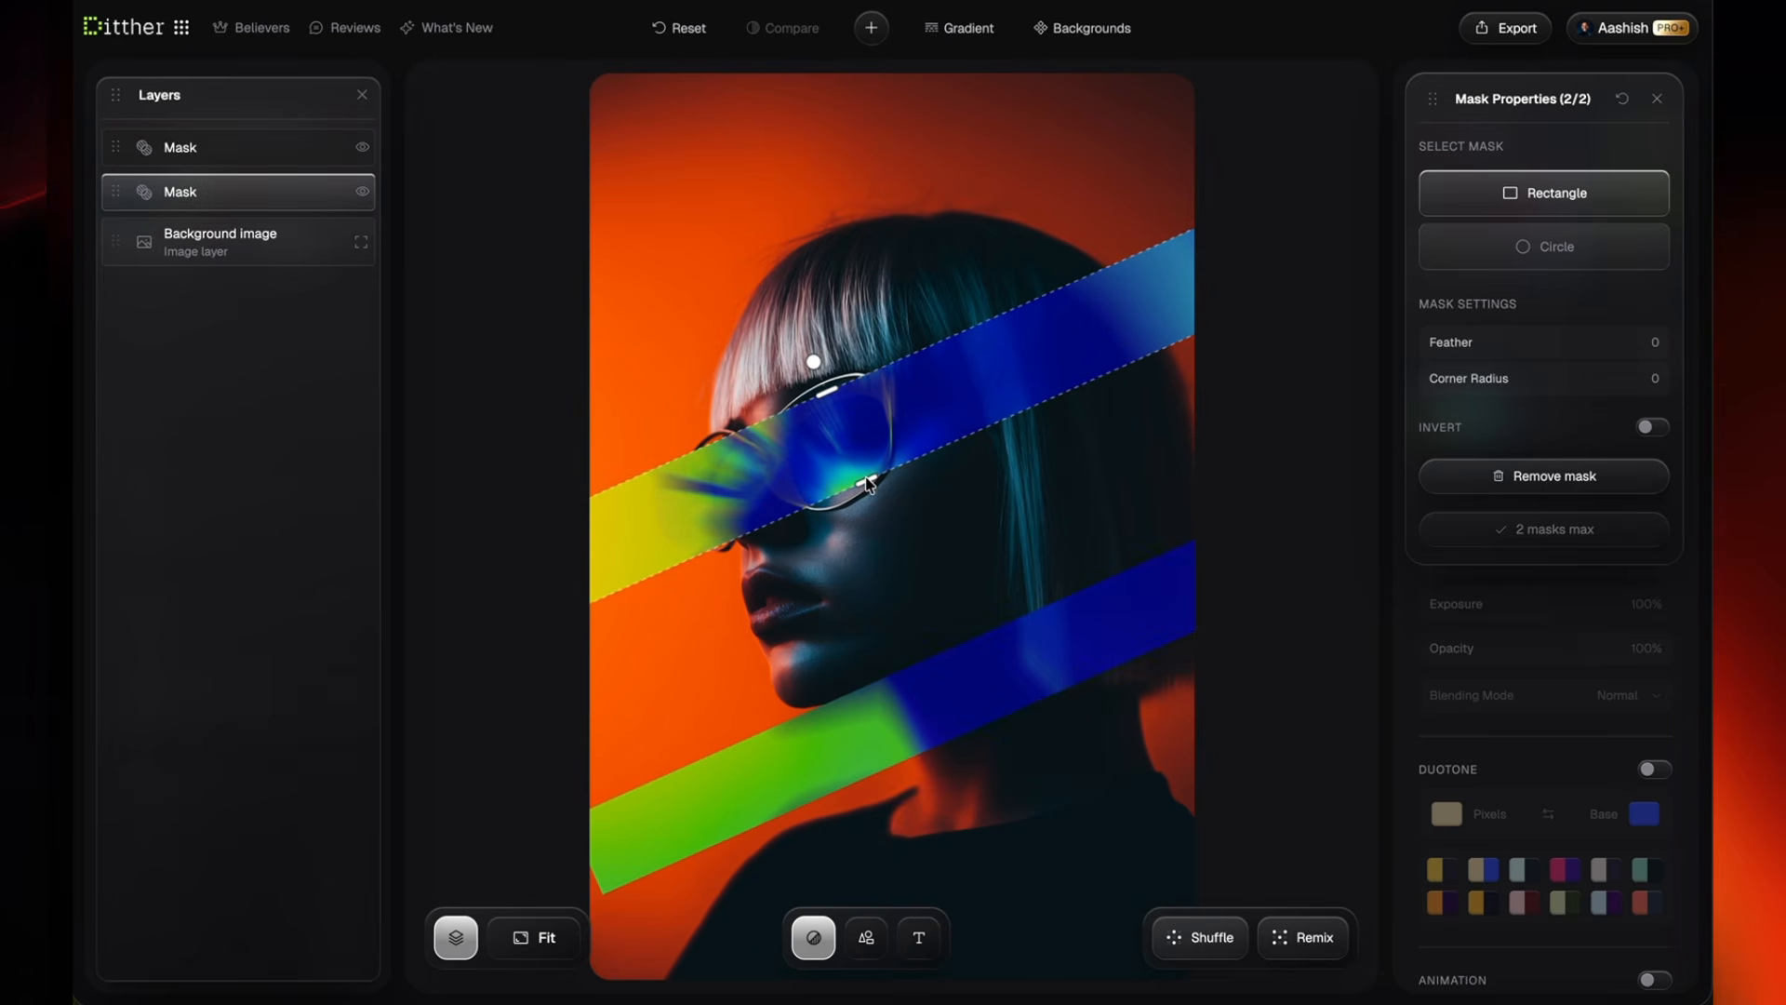
click(943, 522)
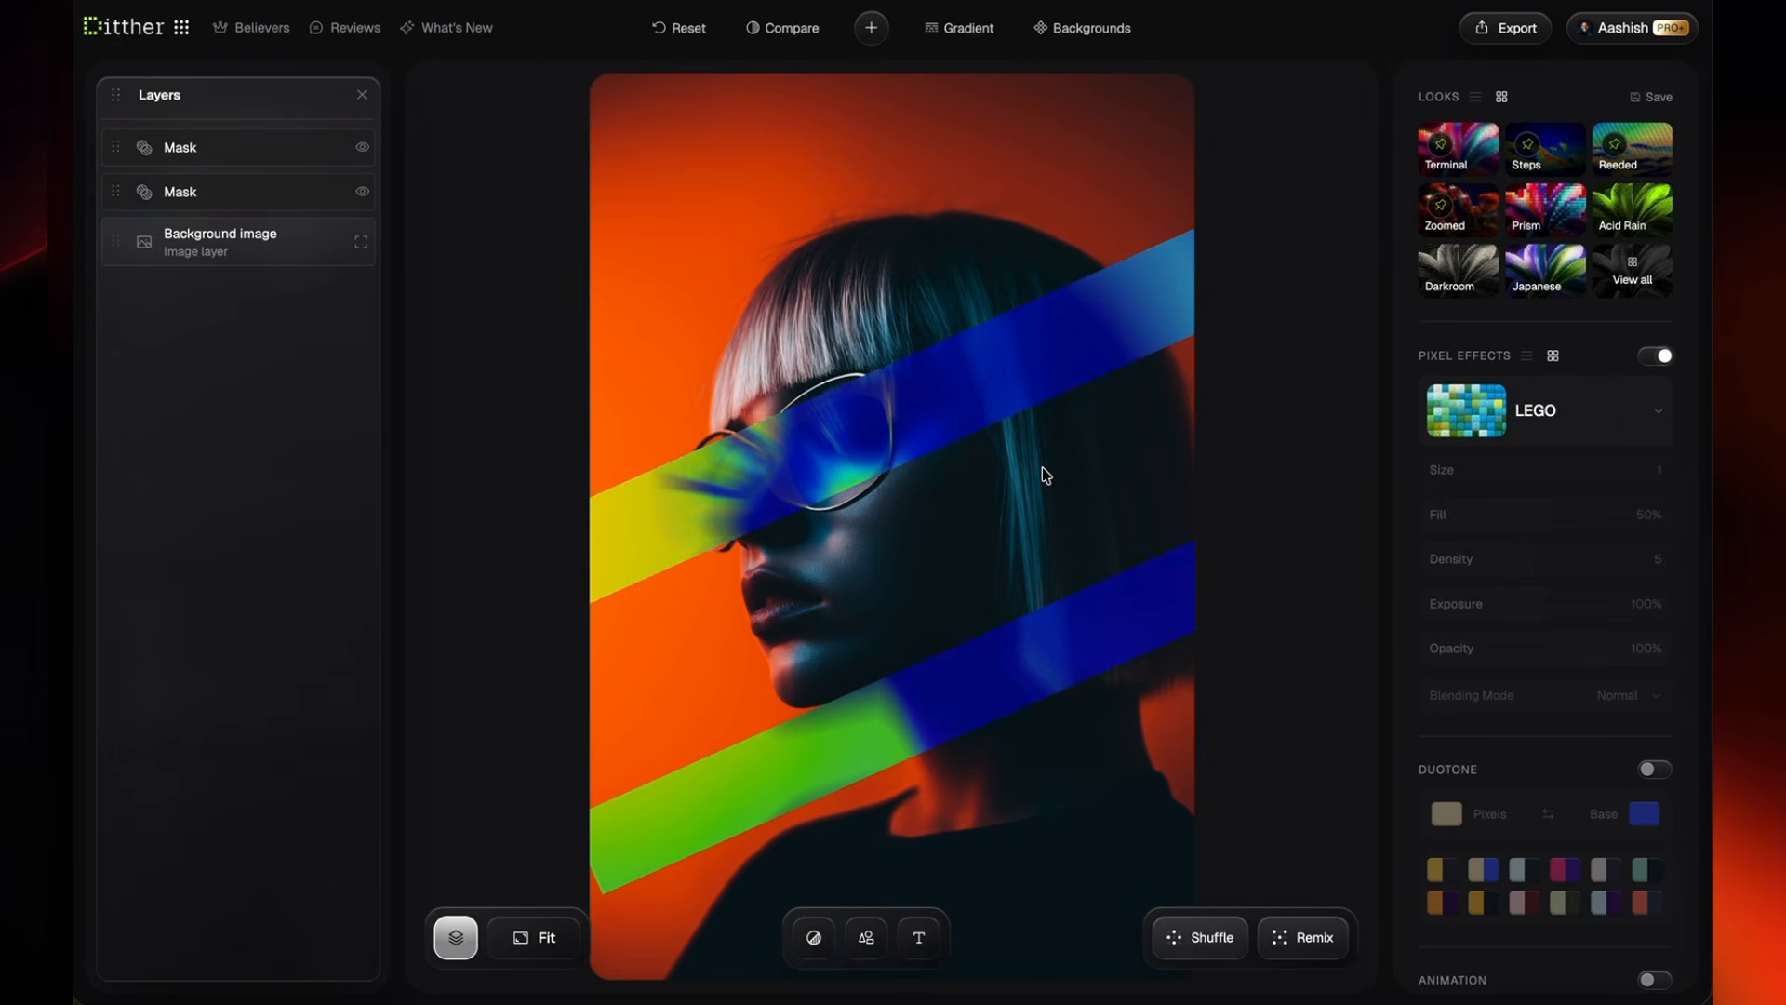
Step: Add a text layer reading "Motion Blur" in the Geist font
click(922, 936)
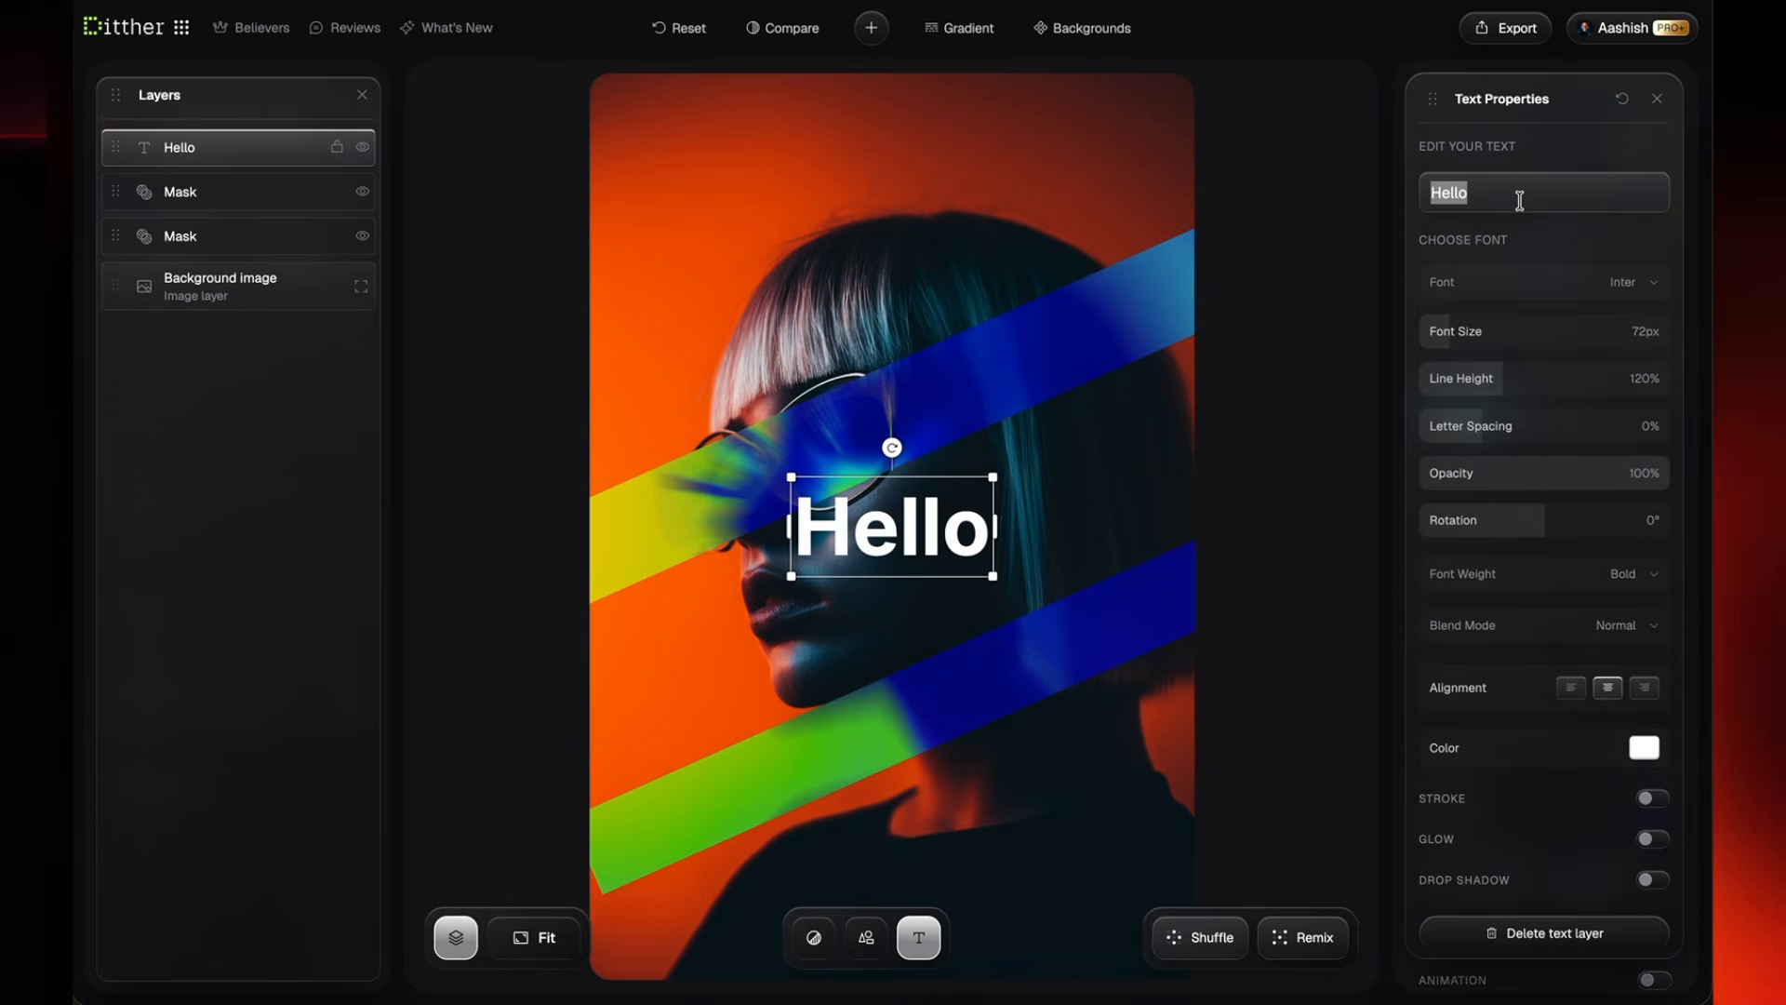
text(Motion )
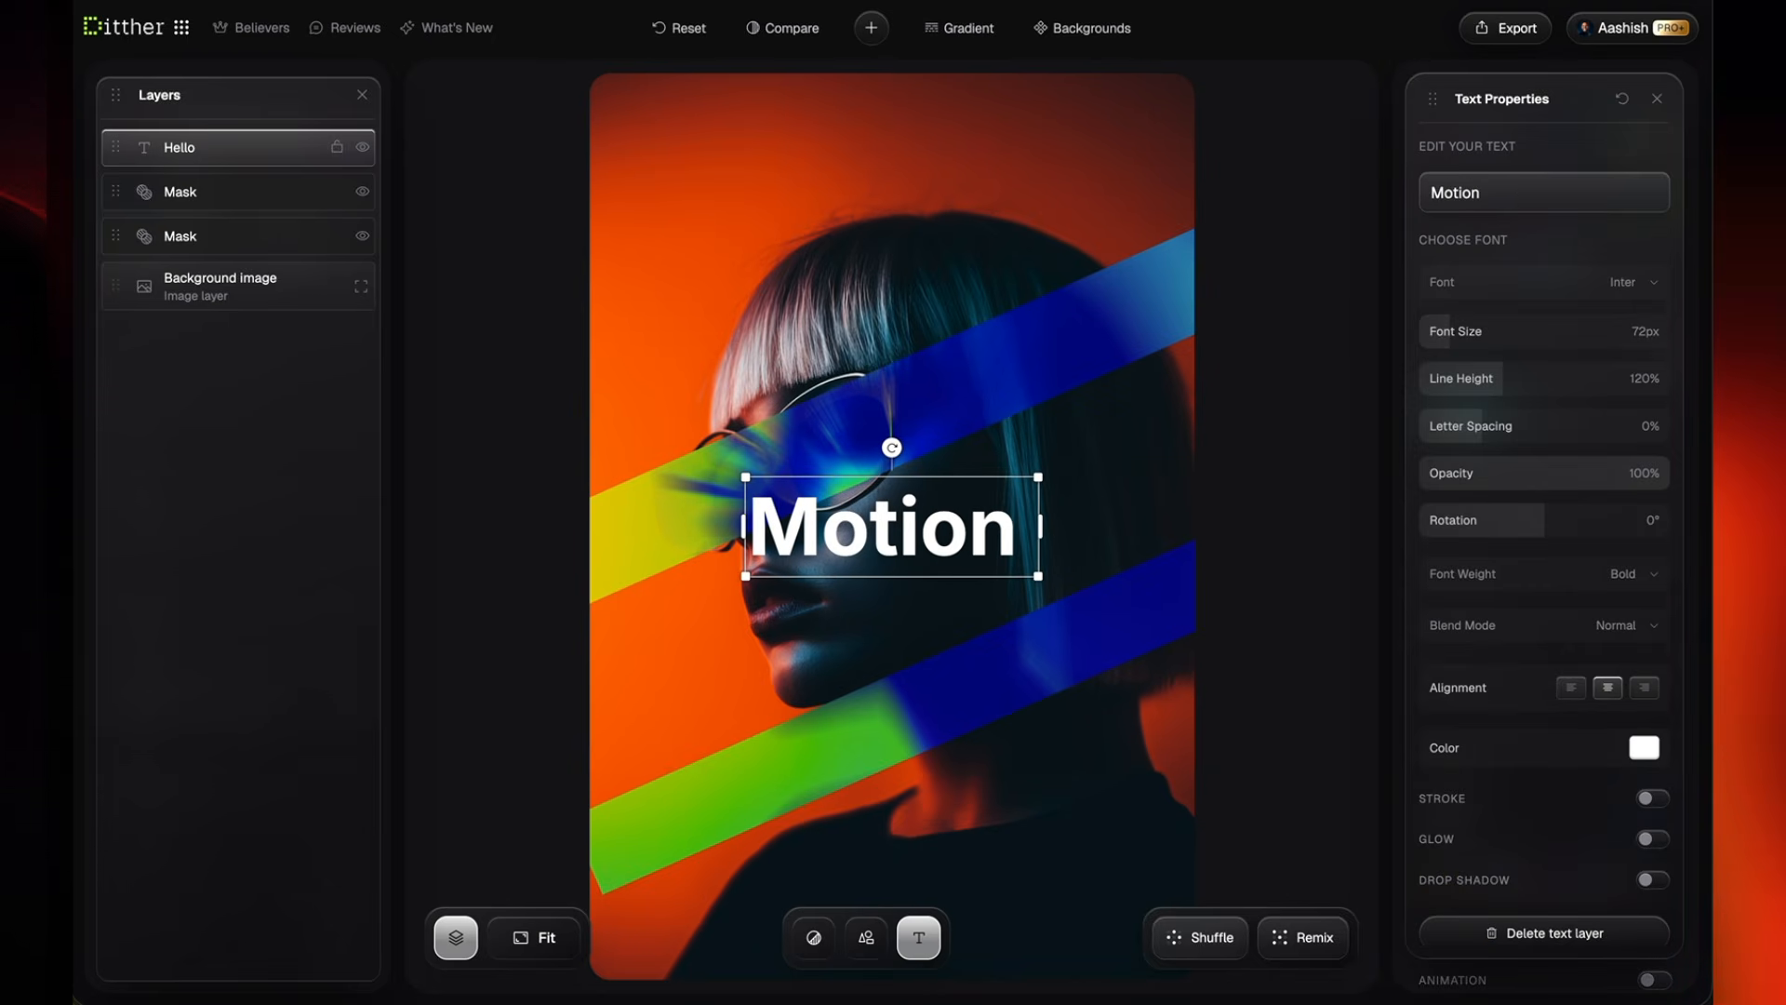
text(Blur)
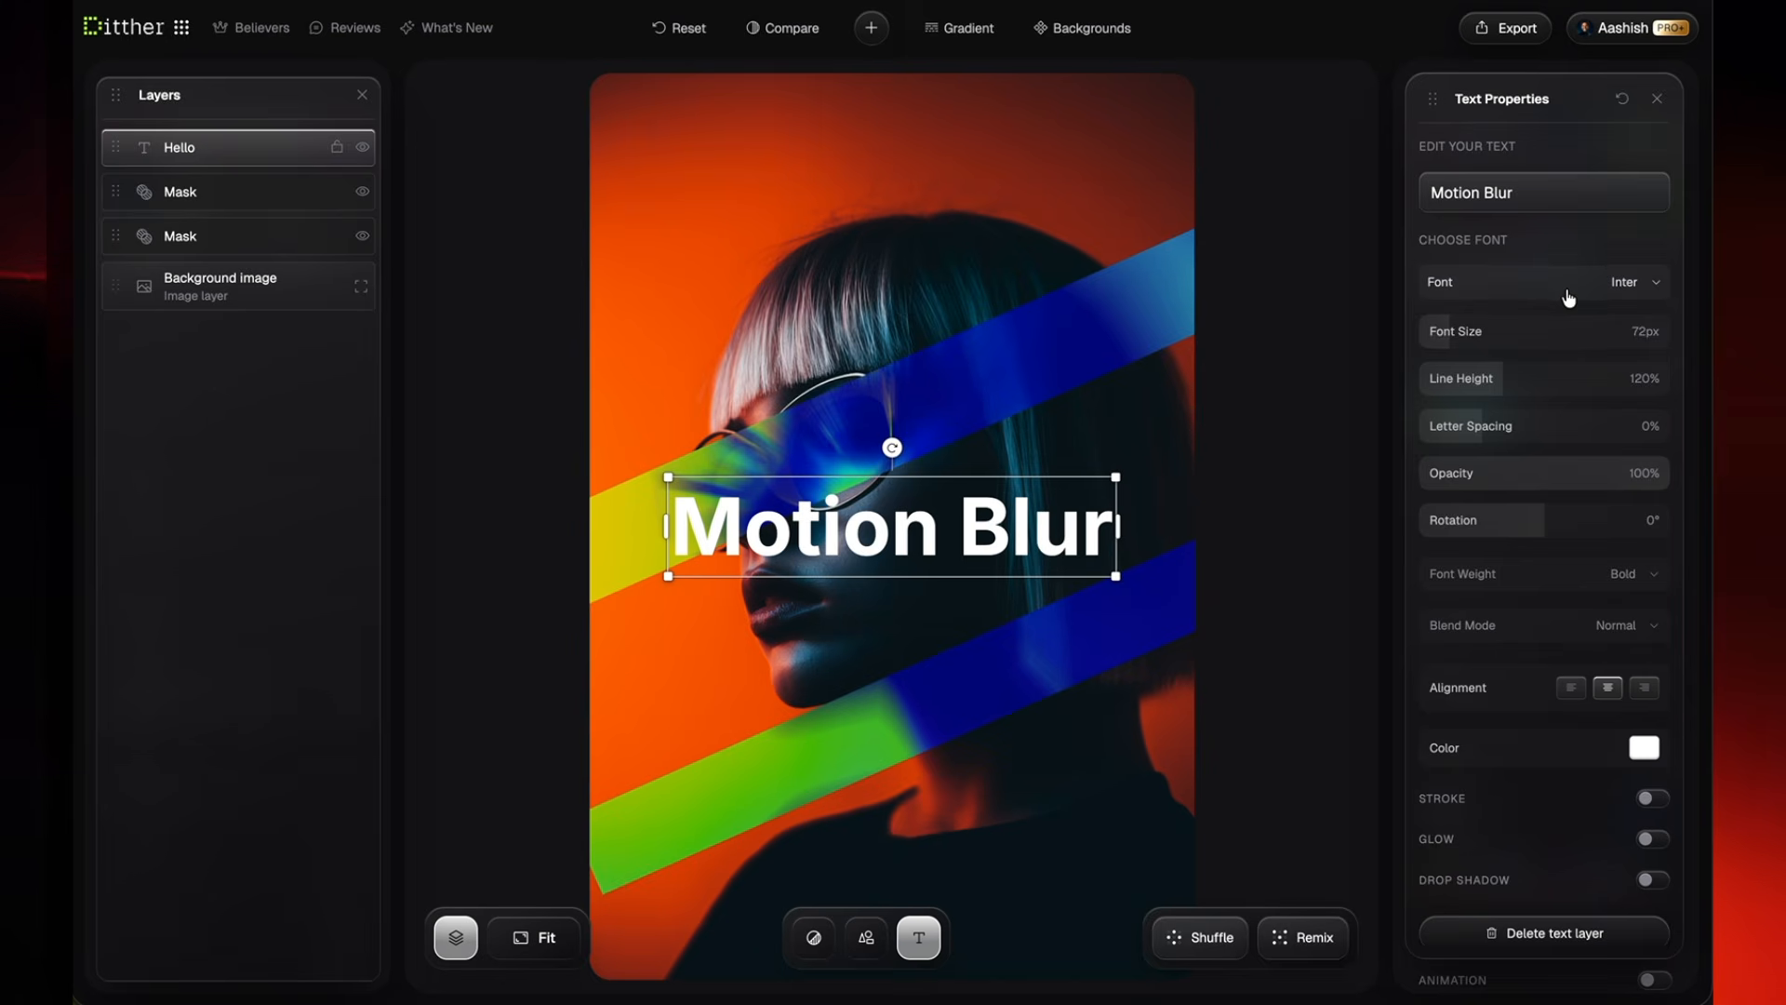
click(1570, 294)
click(883, 274)
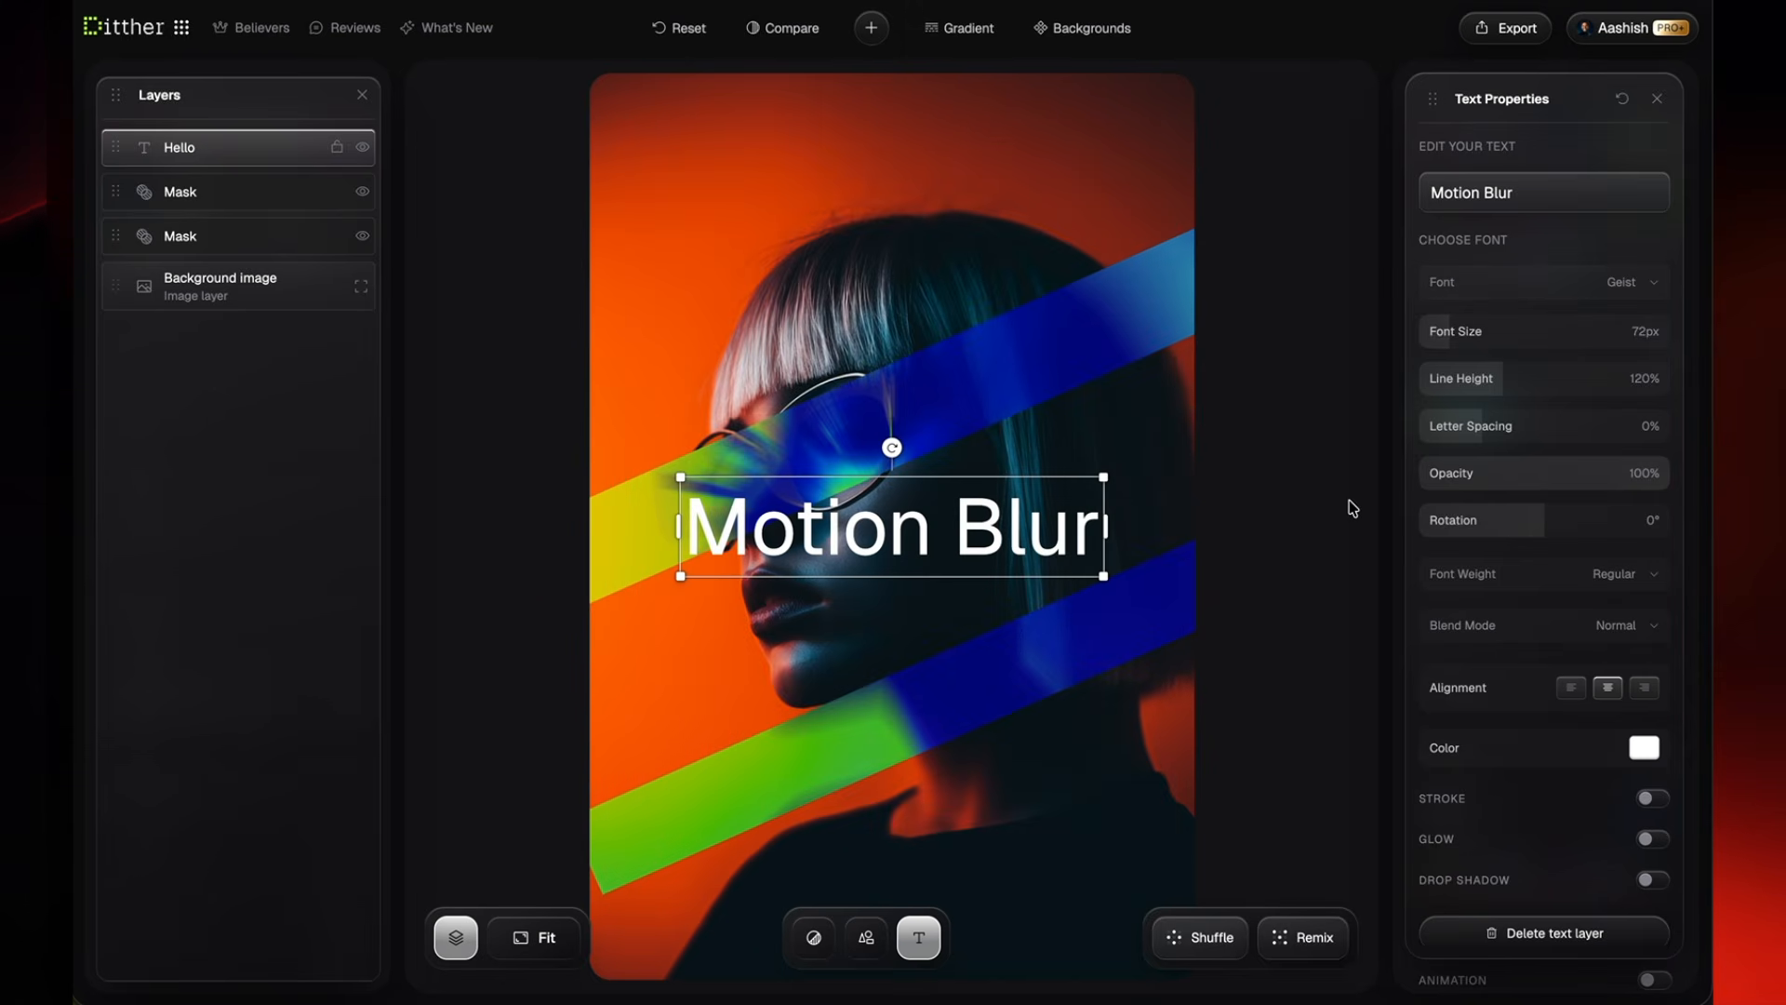
Step: Rotate the text to -24° and place it on the right part of the upper band, running off the image edge
drag(891, 444, 861, 454)
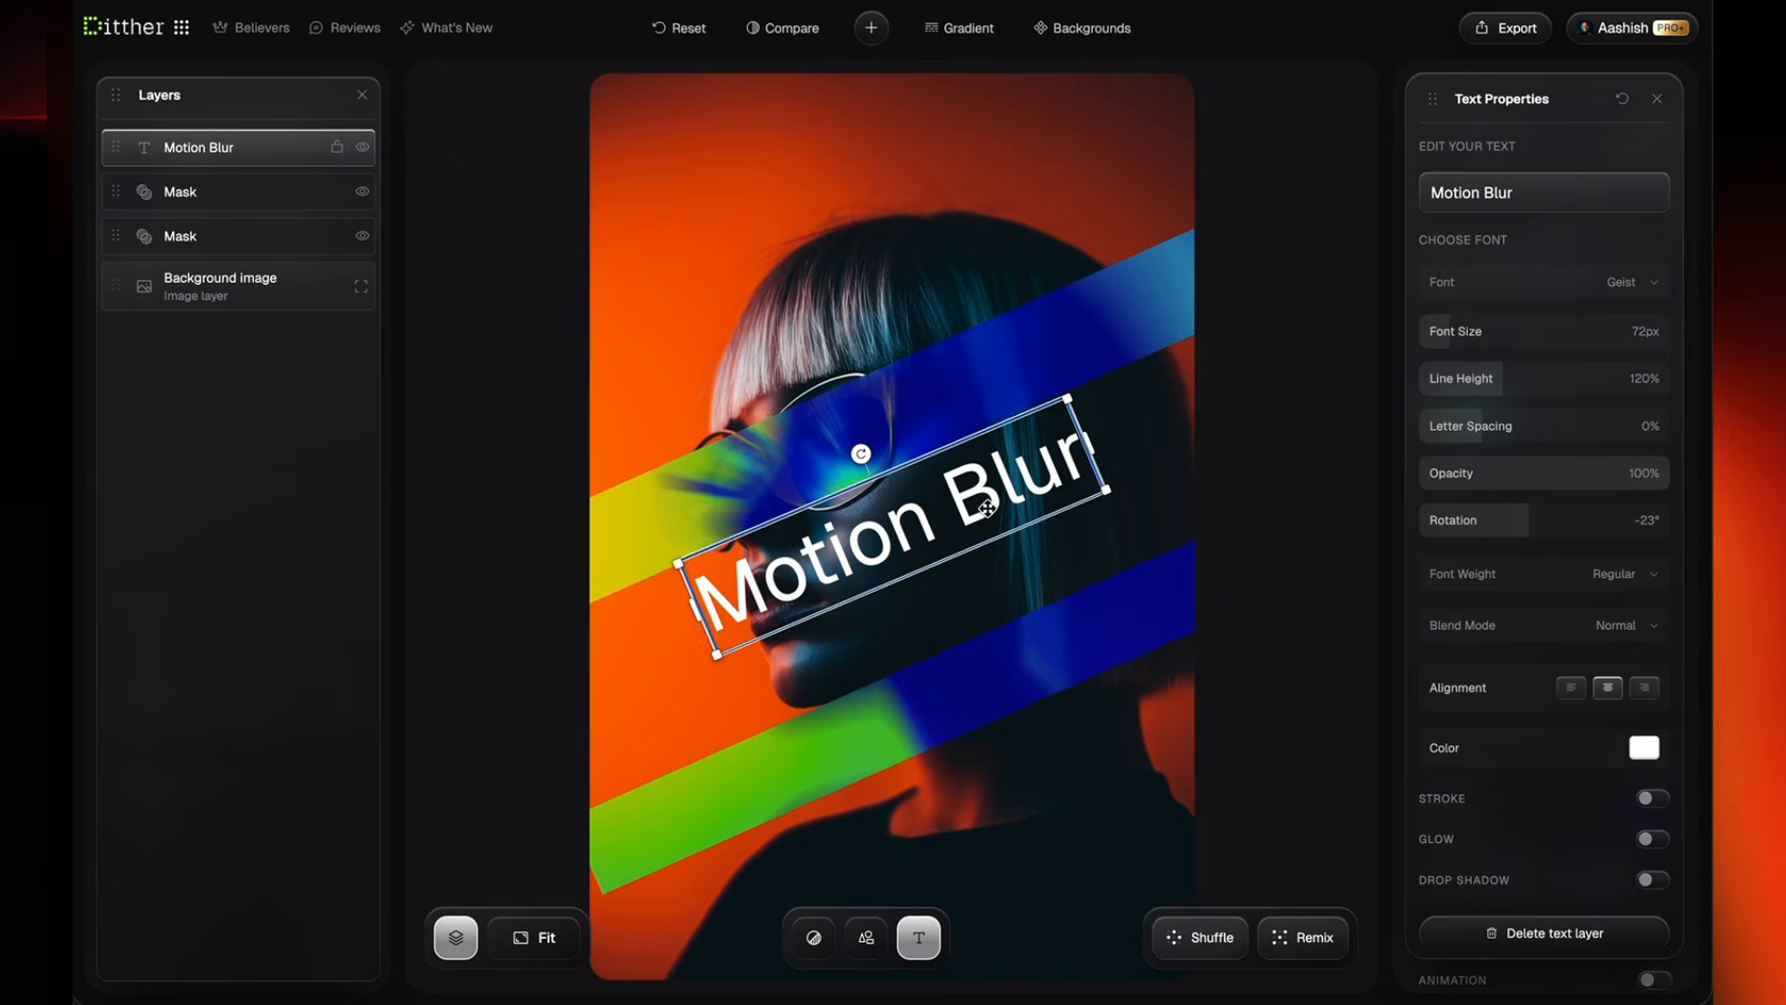
drag(1009, 508, 1145, 336)
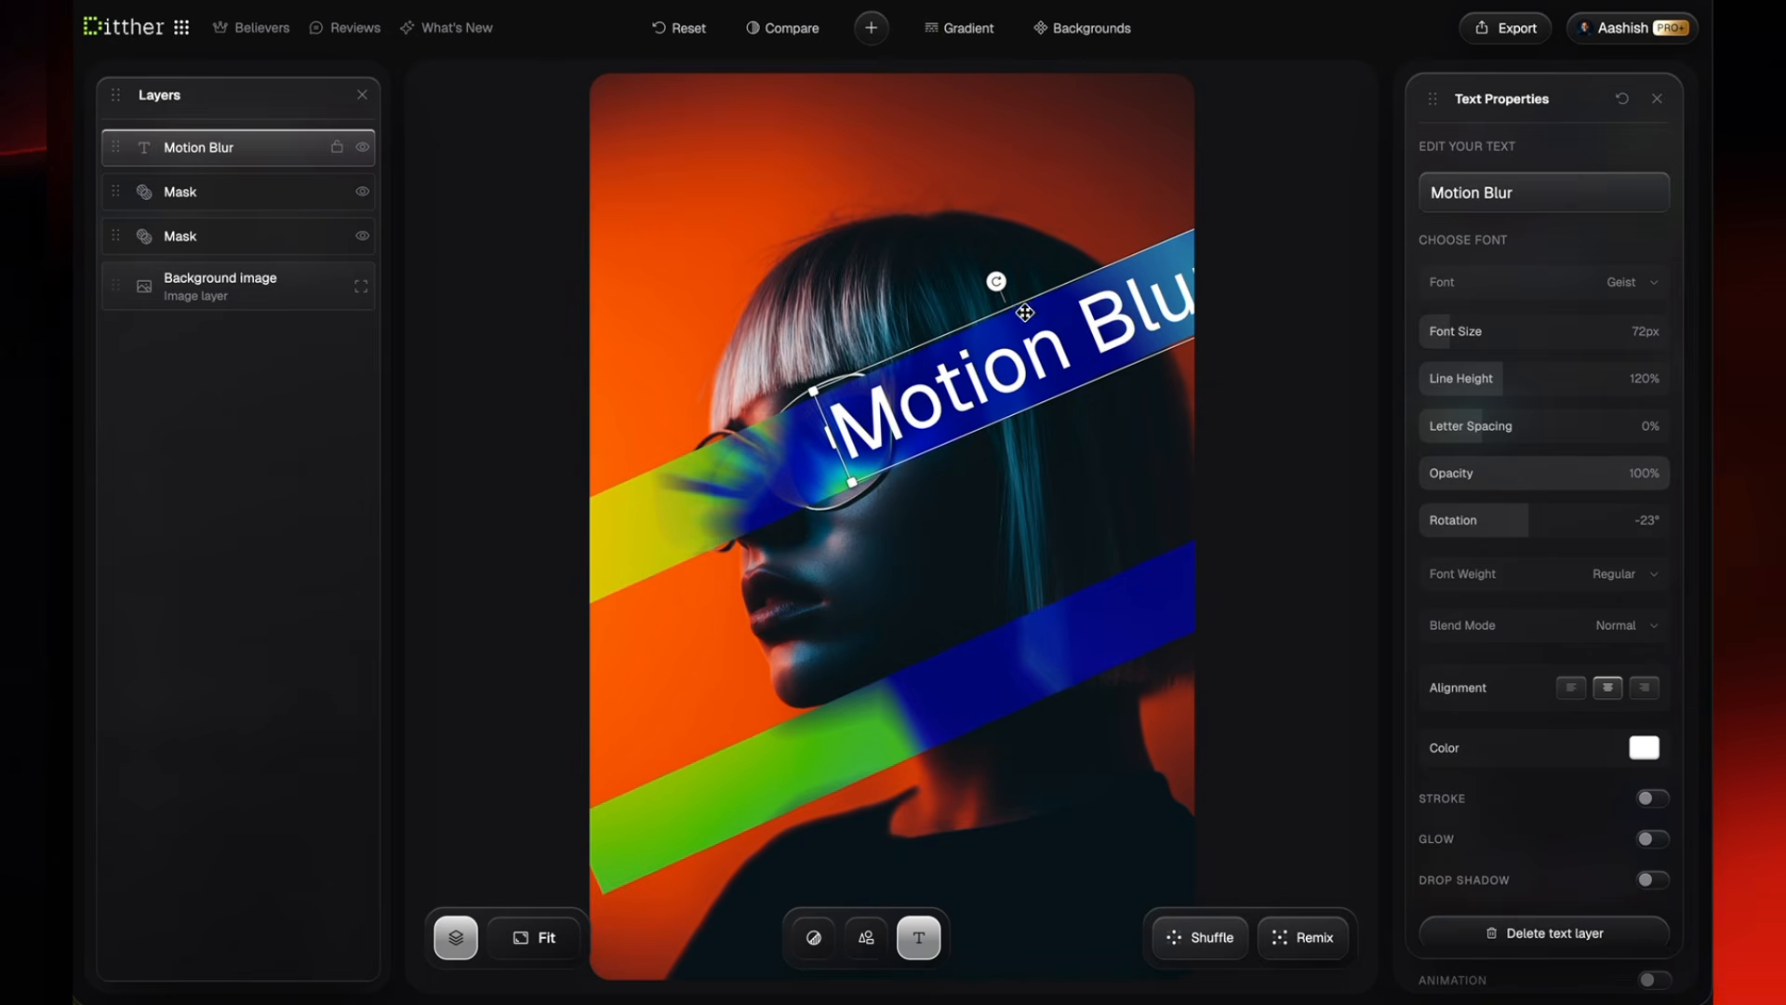
drag(996, 281, 995, 285)
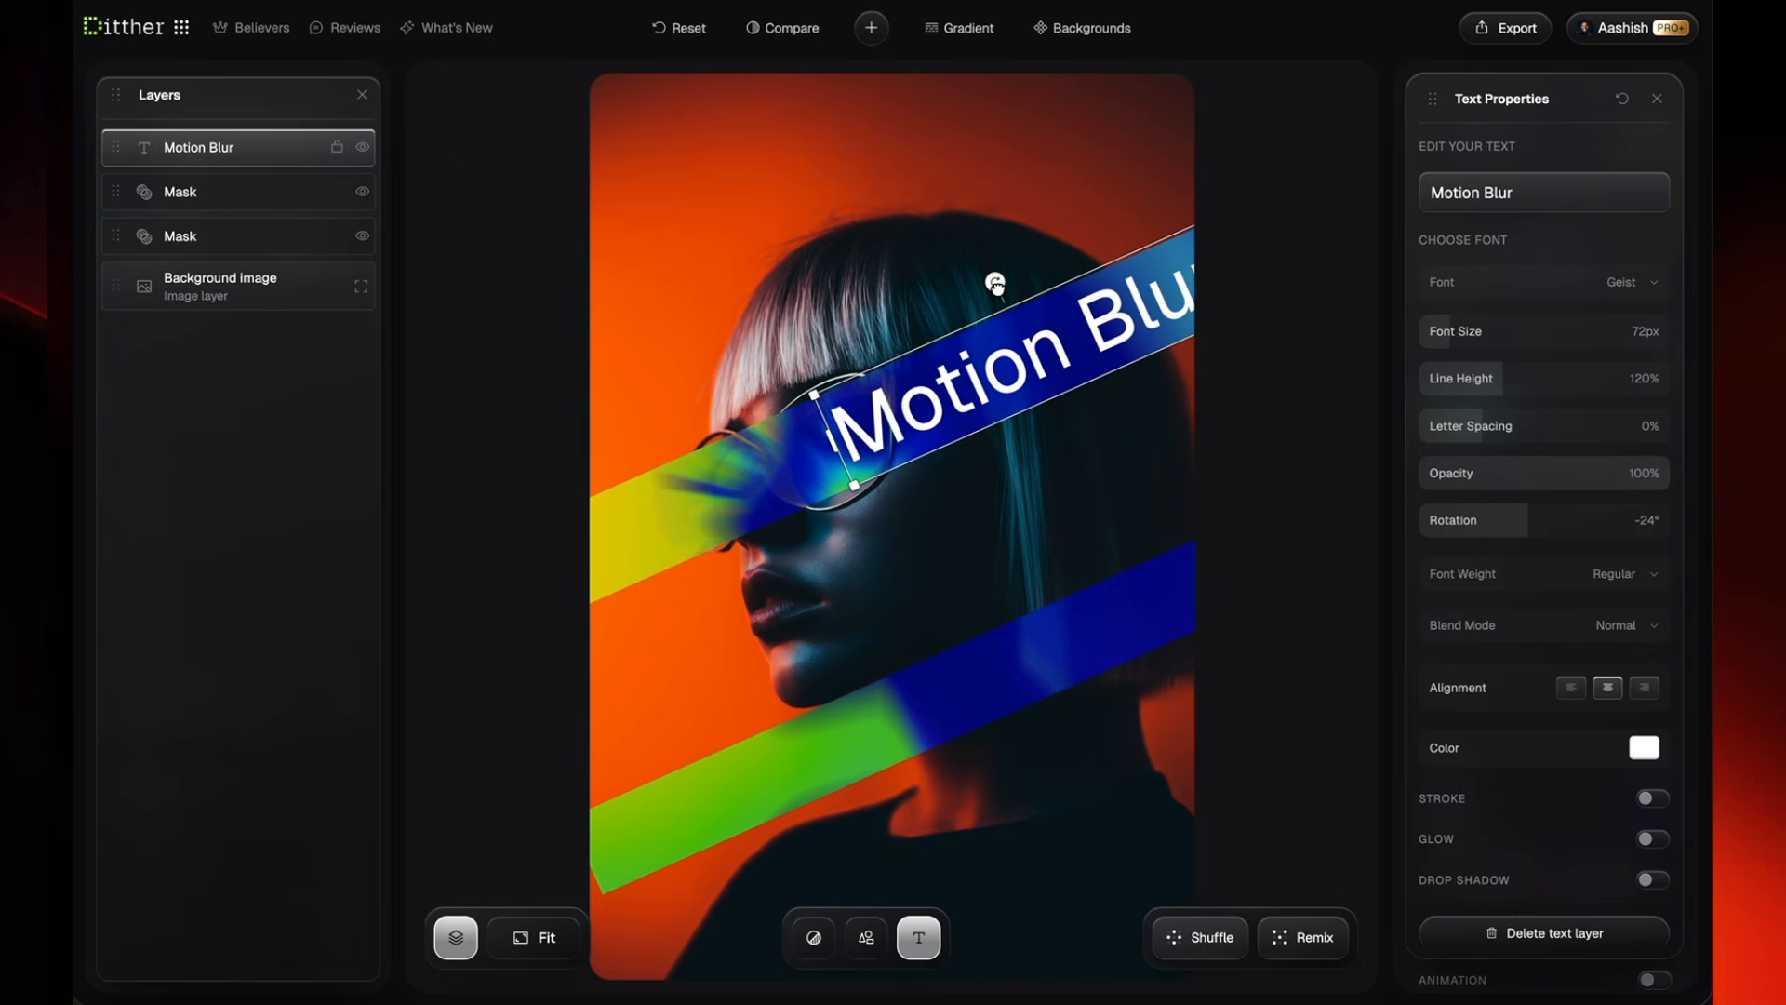
click(1104, 486)
drag(1059, 361, 1075, 360)
click(1141, 502)
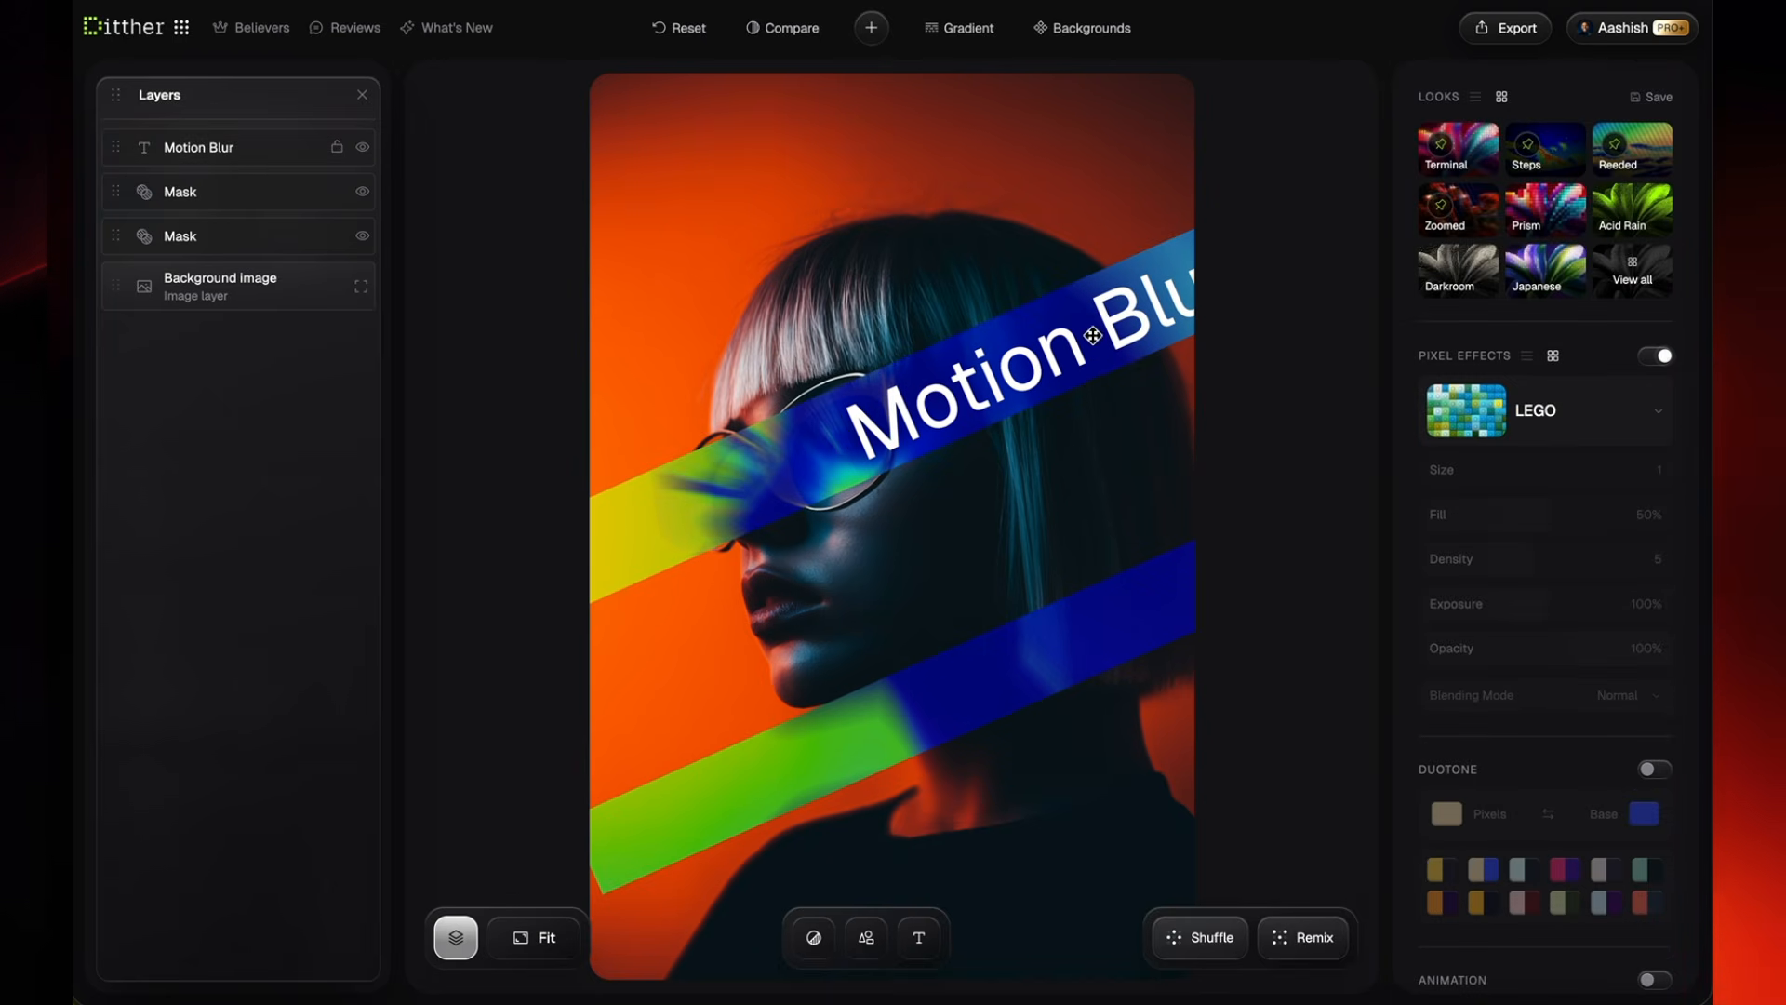
Step: Duplicate the "Motion Blur" text and place the copy on the left part of the upper band
click(1142, 340)
right_click(1072, 341)
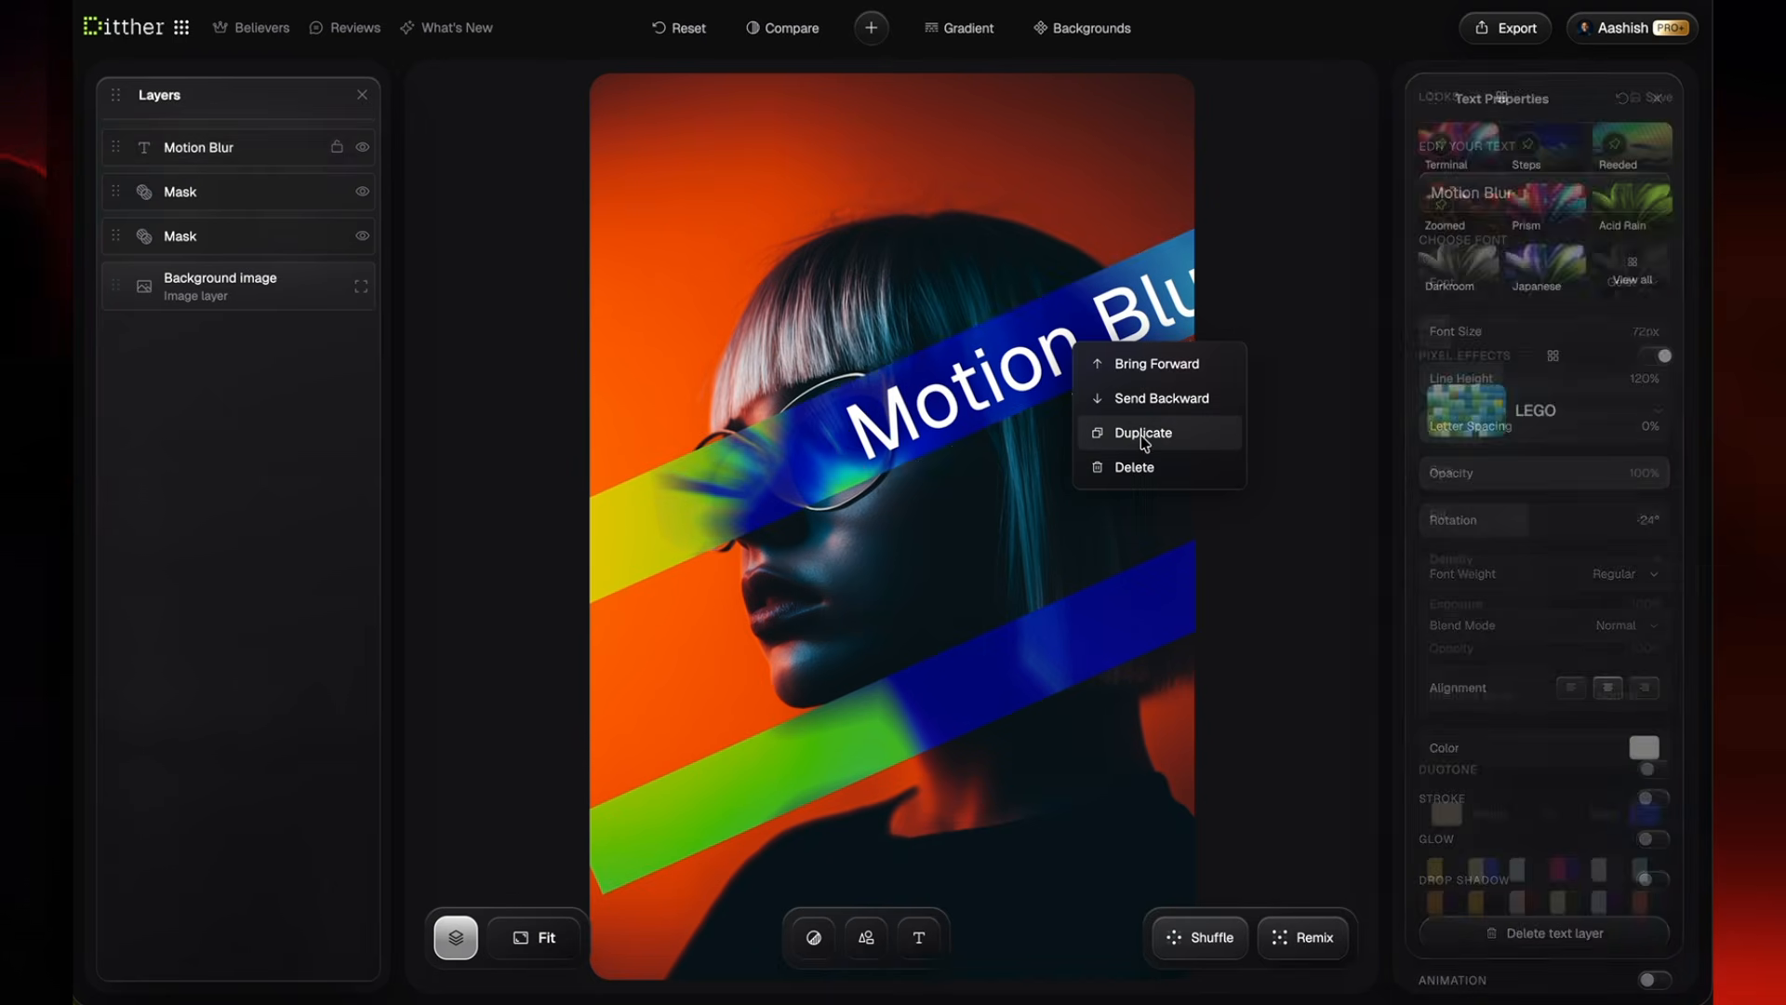
click(1141, 436)
drag(1046, 307, 652, 485)
Step: Make two more copies of the "Motion Blur" text and line them up end to end along the lower band
right_click(774, 477)
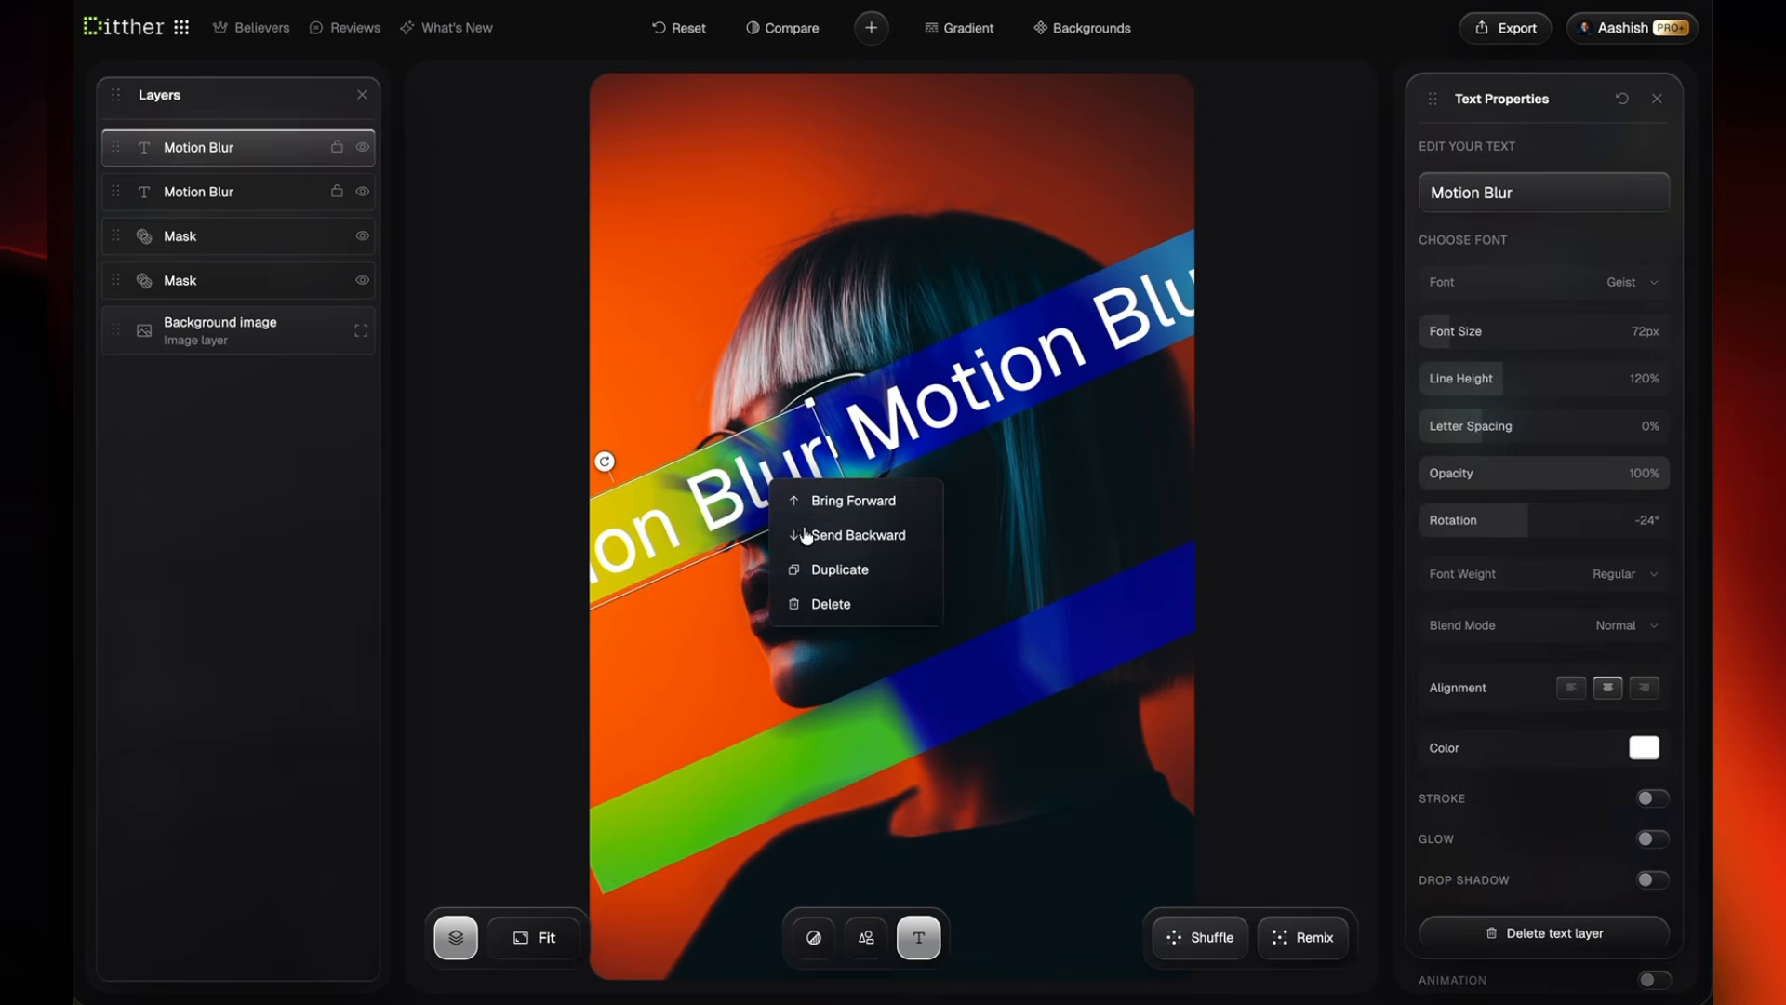
click(837, 567)
drag(779, 488, 1181, 587)
right_click(839, 732)
click(903, 820)
mouse_move(1322, 539)
mouse_down()
mouse_move(1347, 534)
mouse_move(1315, 558)
mouse_up()
click(831, 732)
drag(846, 739, 740, 786)
drag(970, 716, 896, 717)
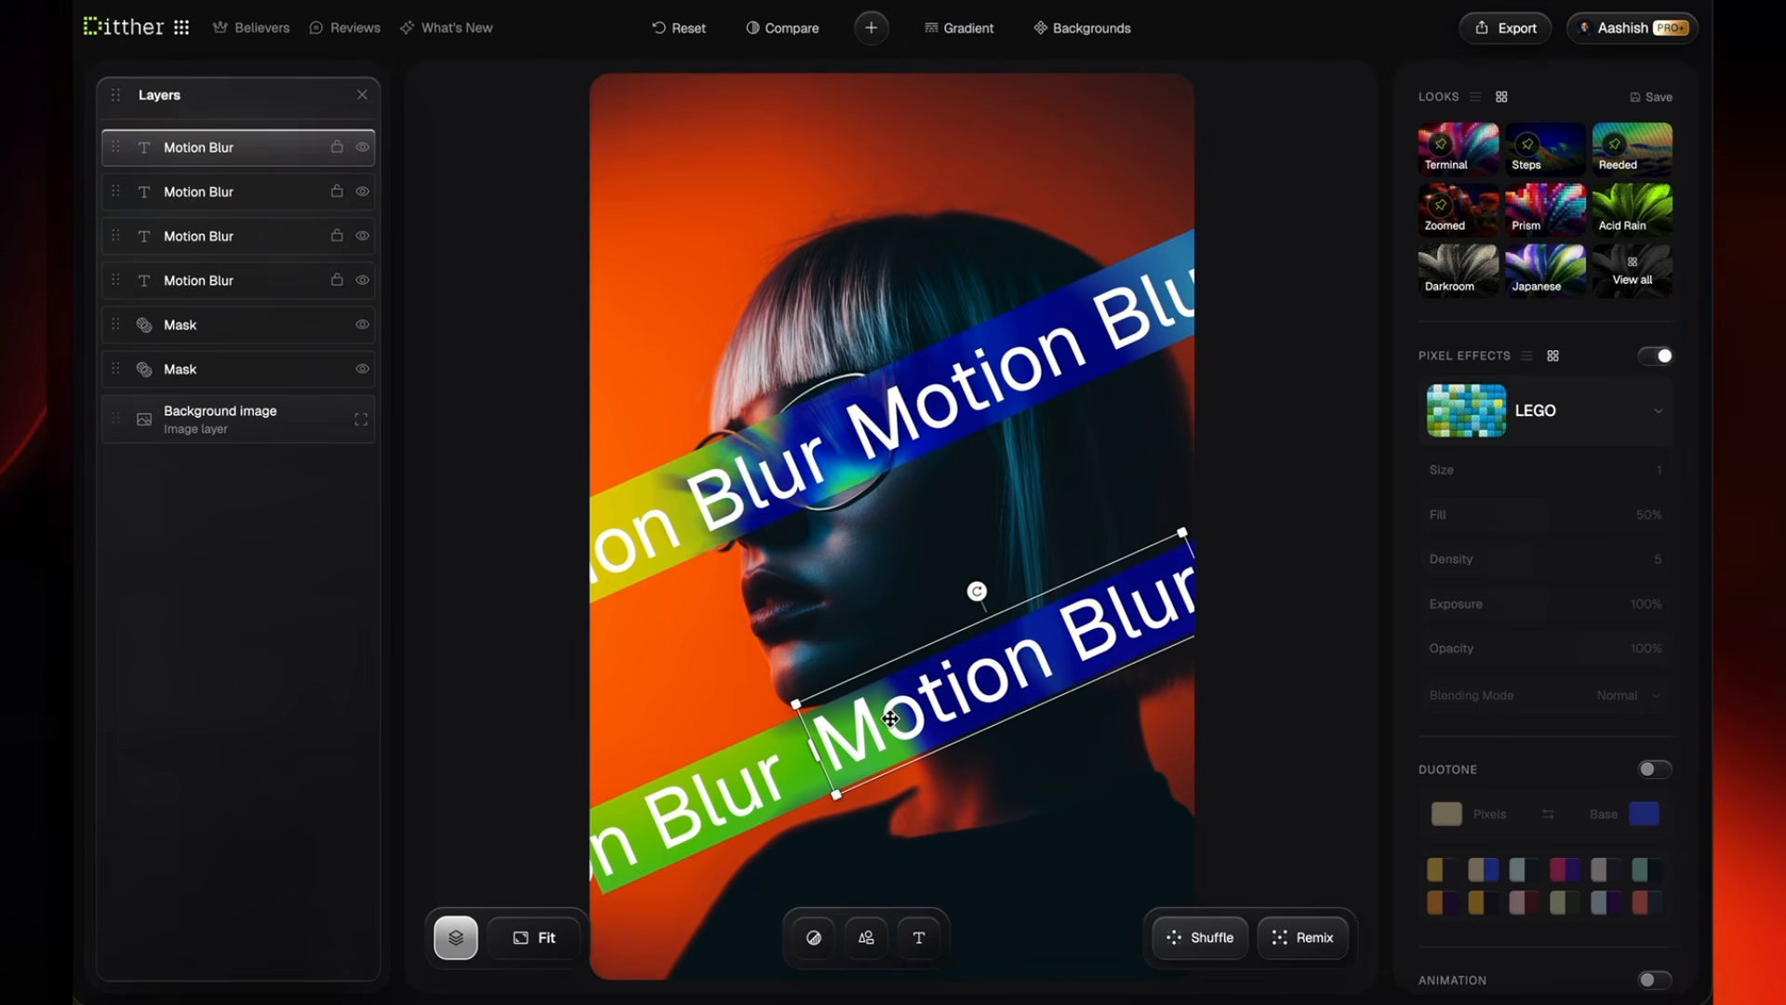
Step: Lower the opacity of the lower band's right text to 26% and fade the upper band's left text similarly
click(761, 774)
click(879, 735)
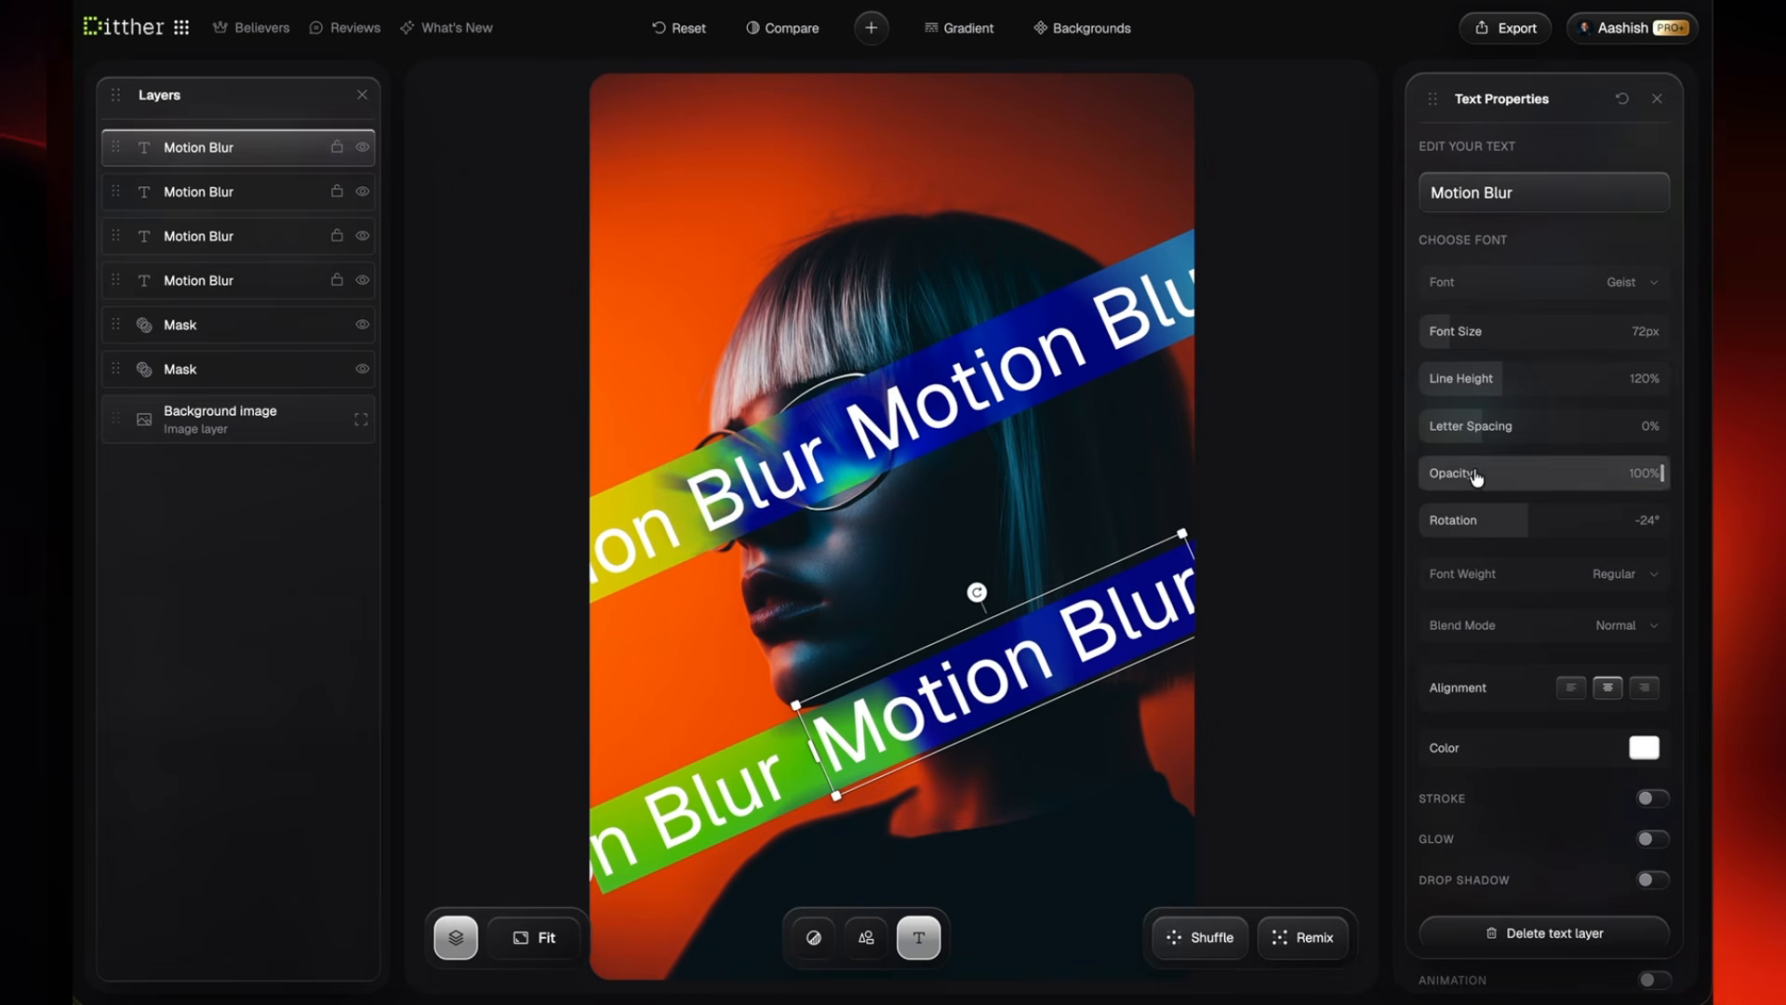
click(1474, 472)
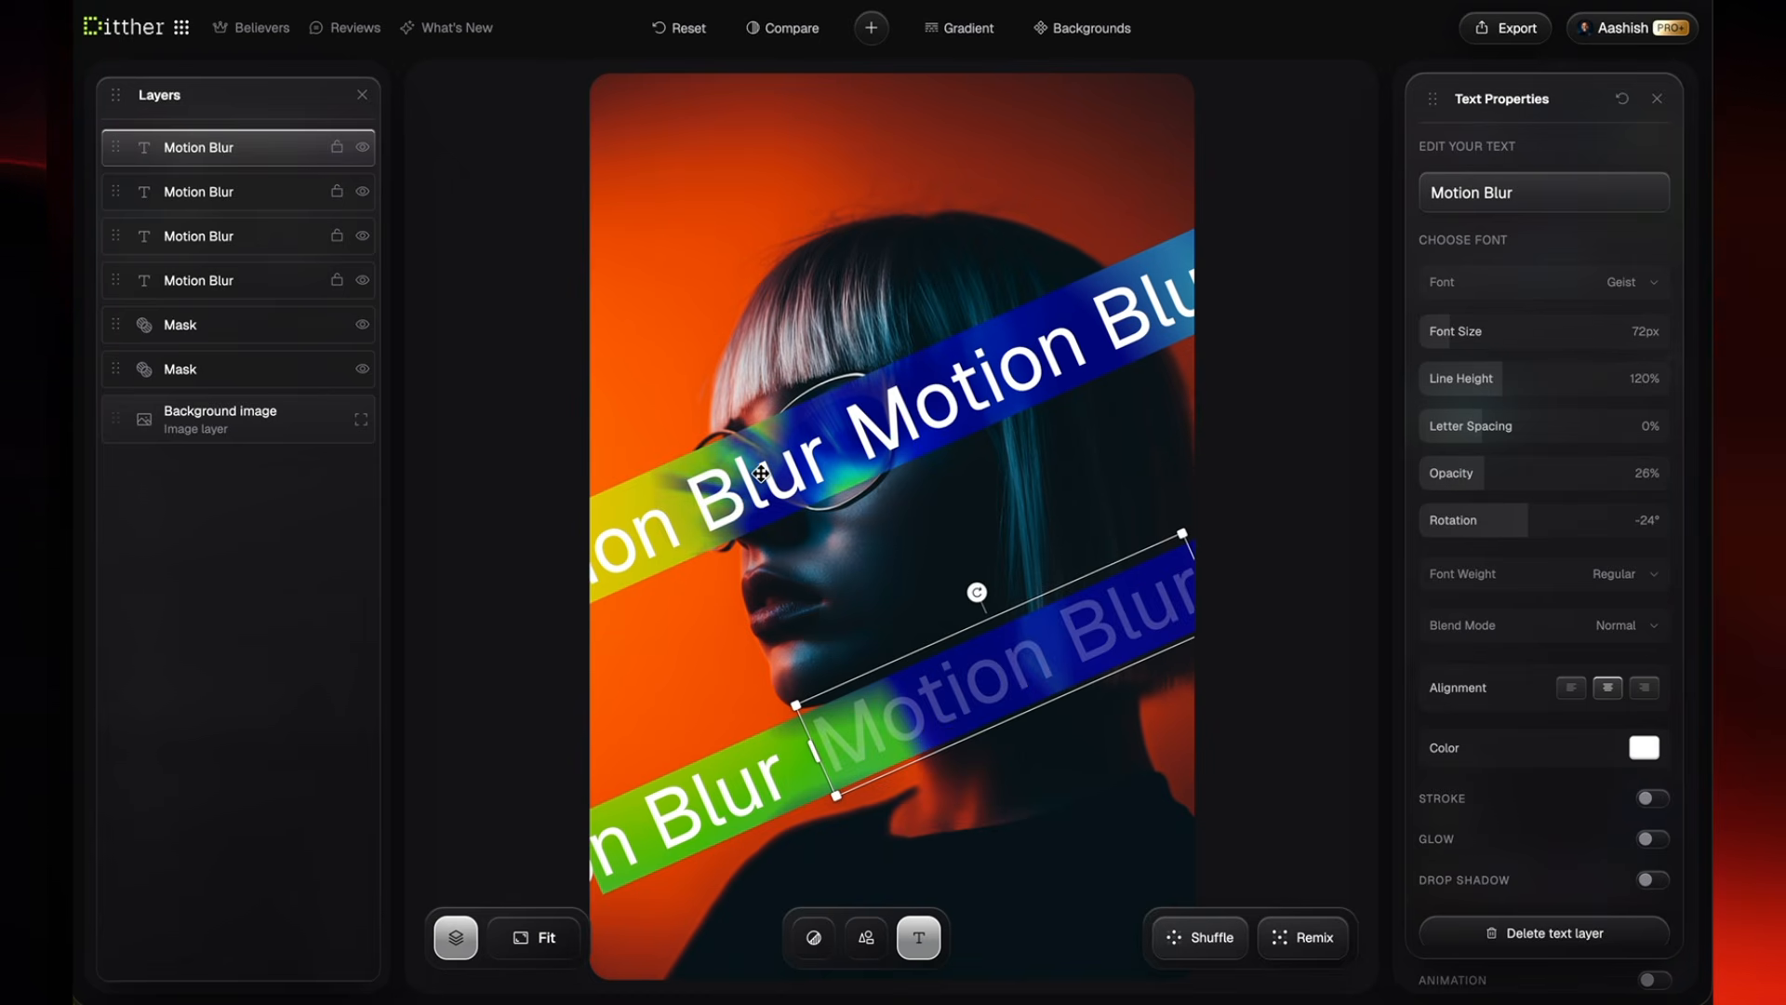
click(761, 472)
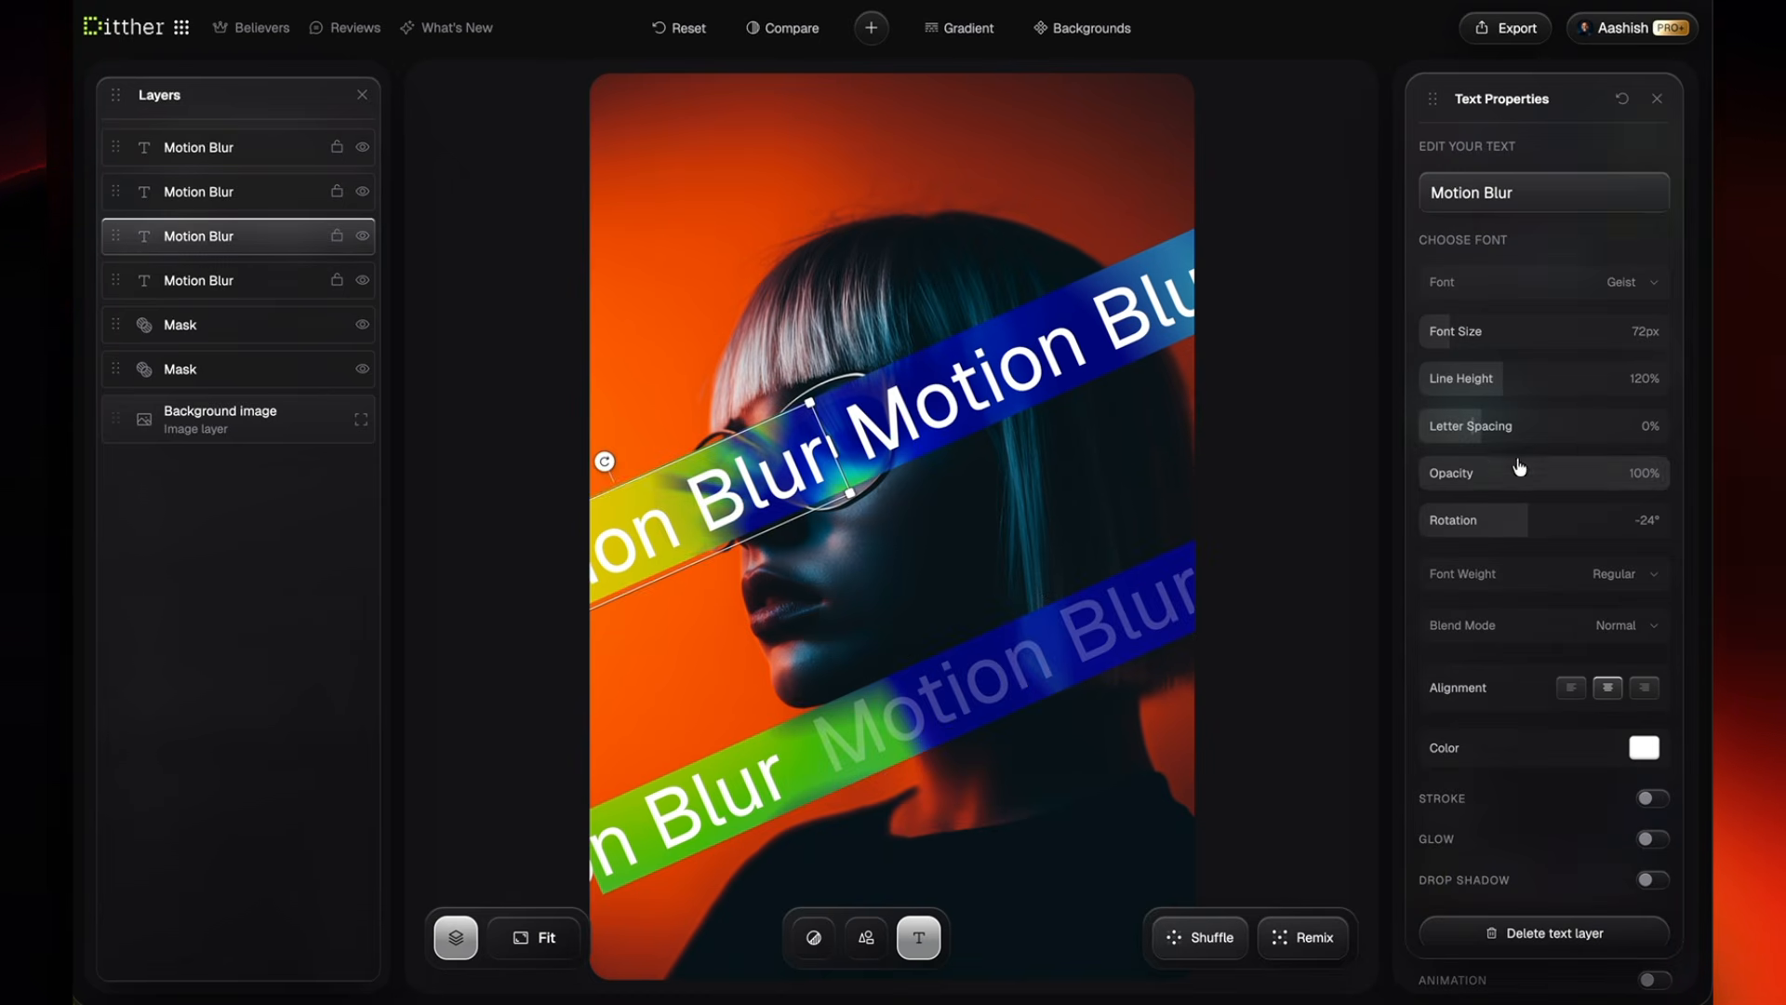
drag(1519, 467, 1496, 473)
Step: Fine-tune the spacing by nudging the upper band's left text and both lower band texts, and deselect everything
drag(703, 488, 681, 495)
click(891, 732)
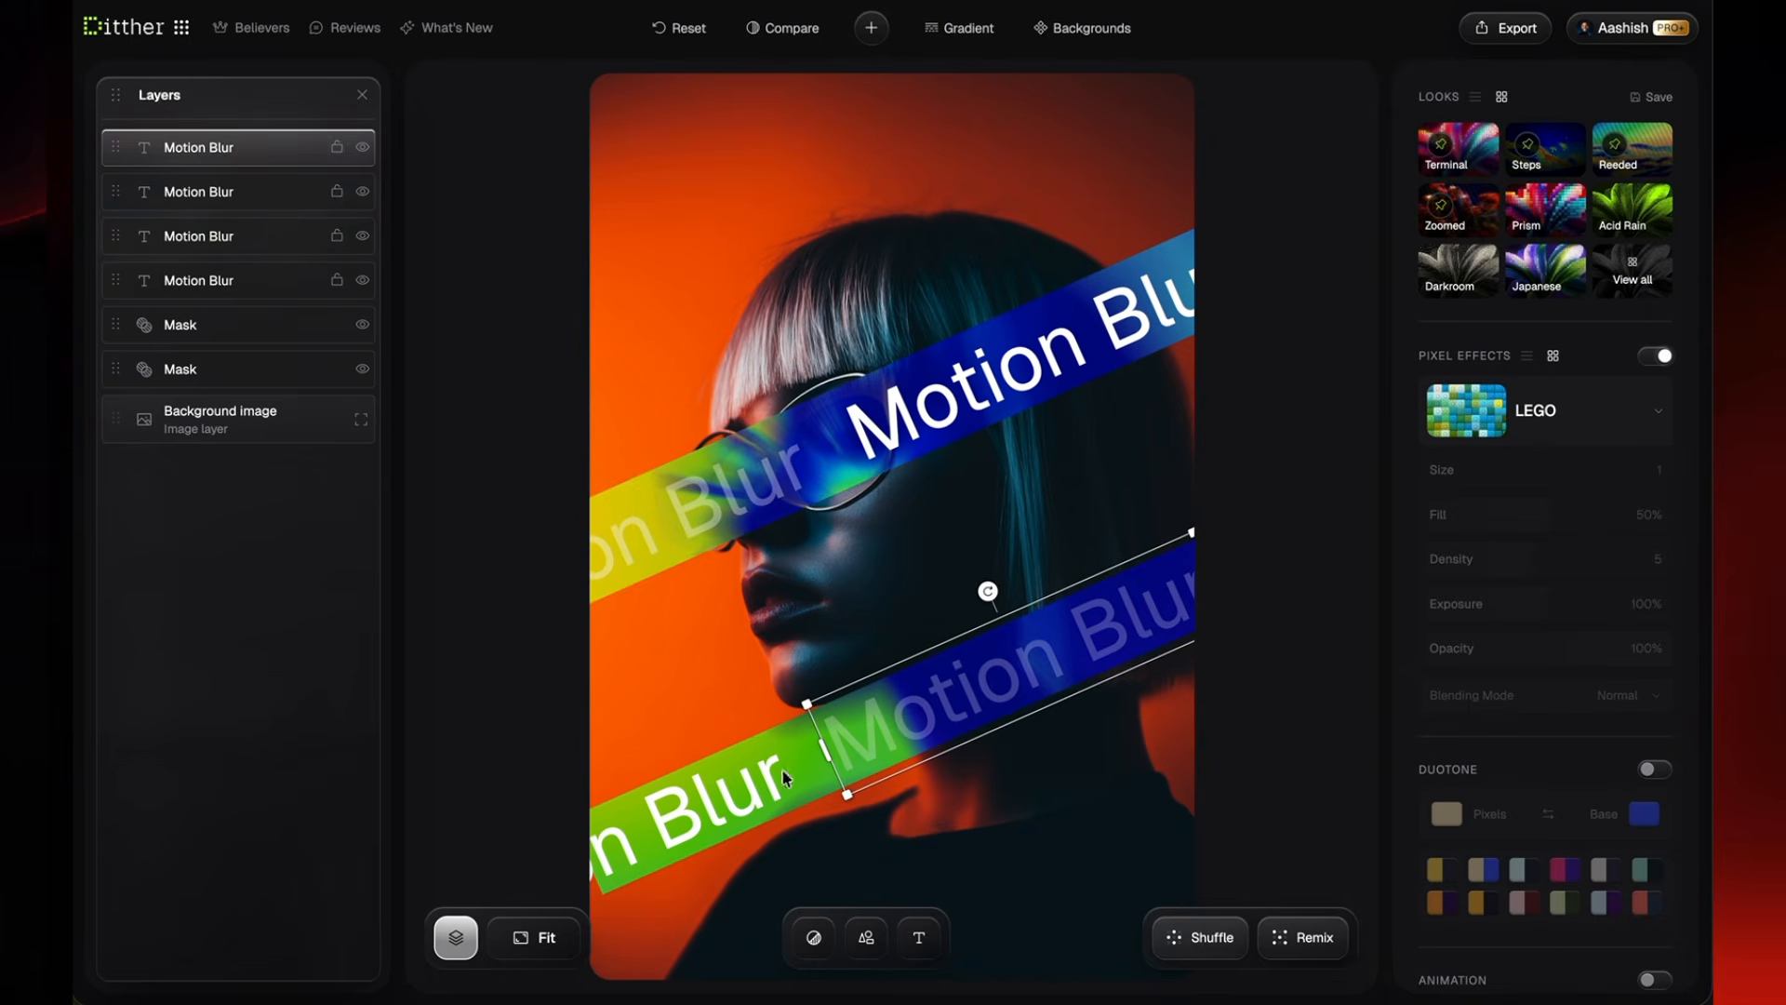
drag(703, 779, 713, 777)
click(925, 863)
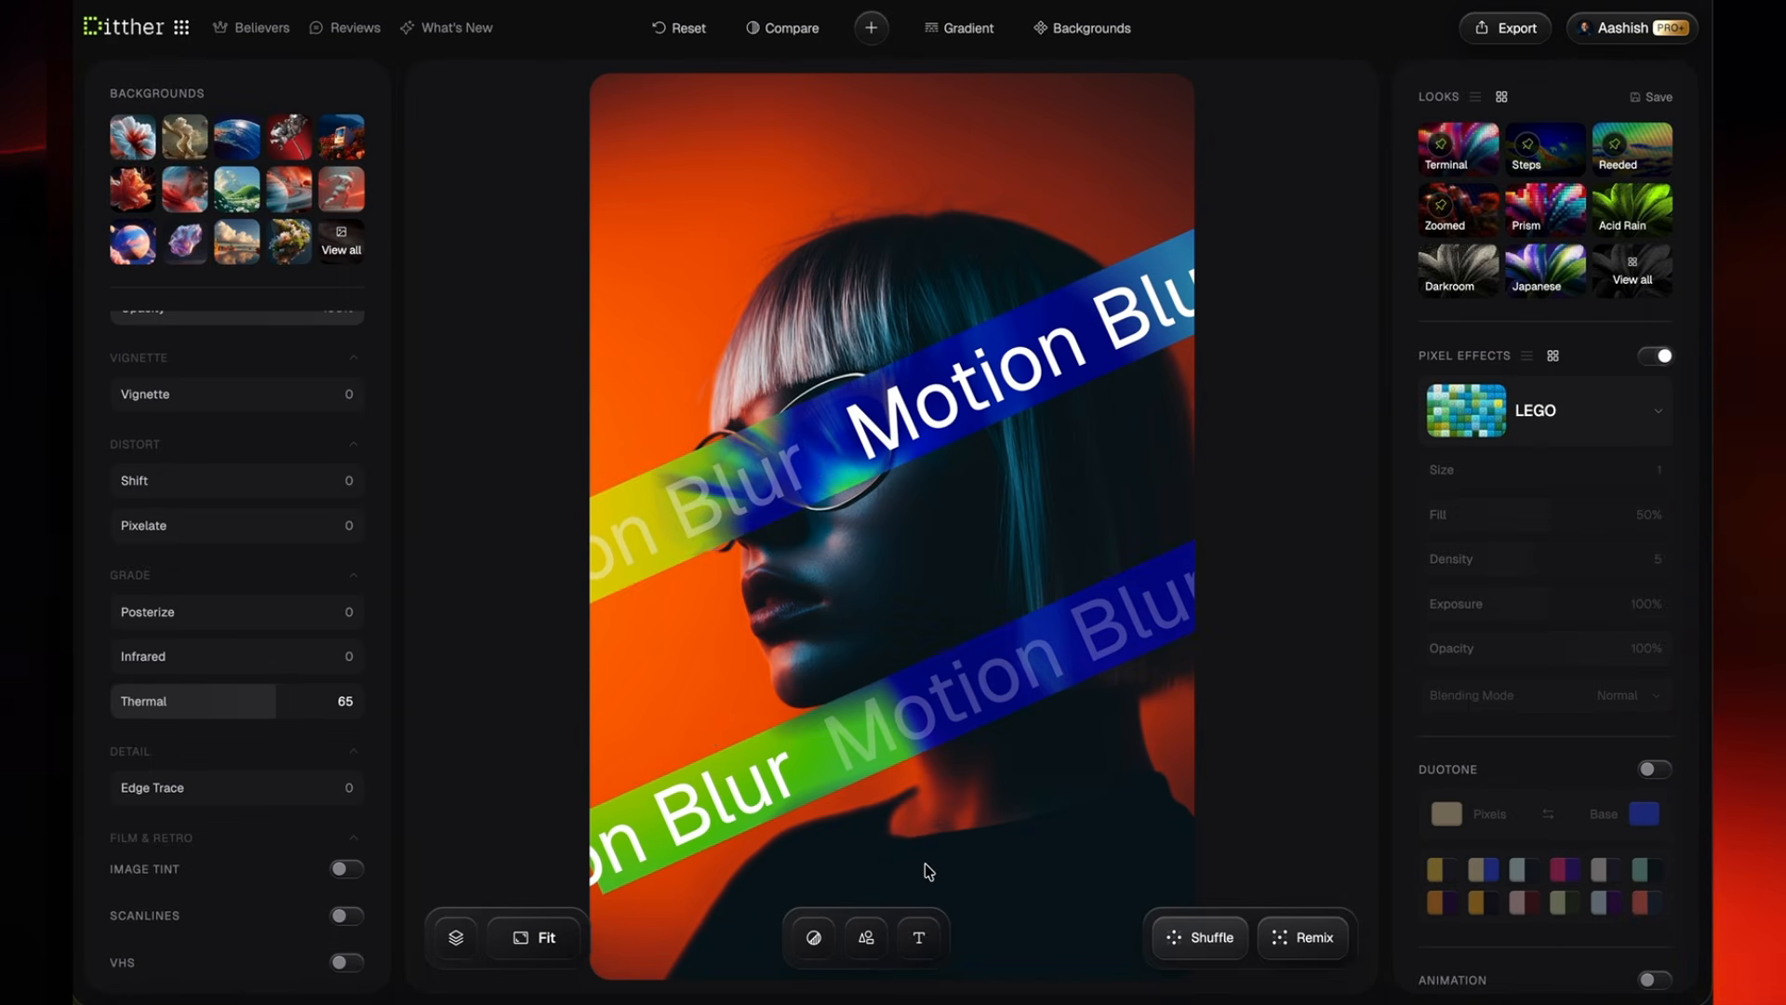
Step: Add a new text layer reading "ZARA" and set its font to Caslon
click(920, 939)
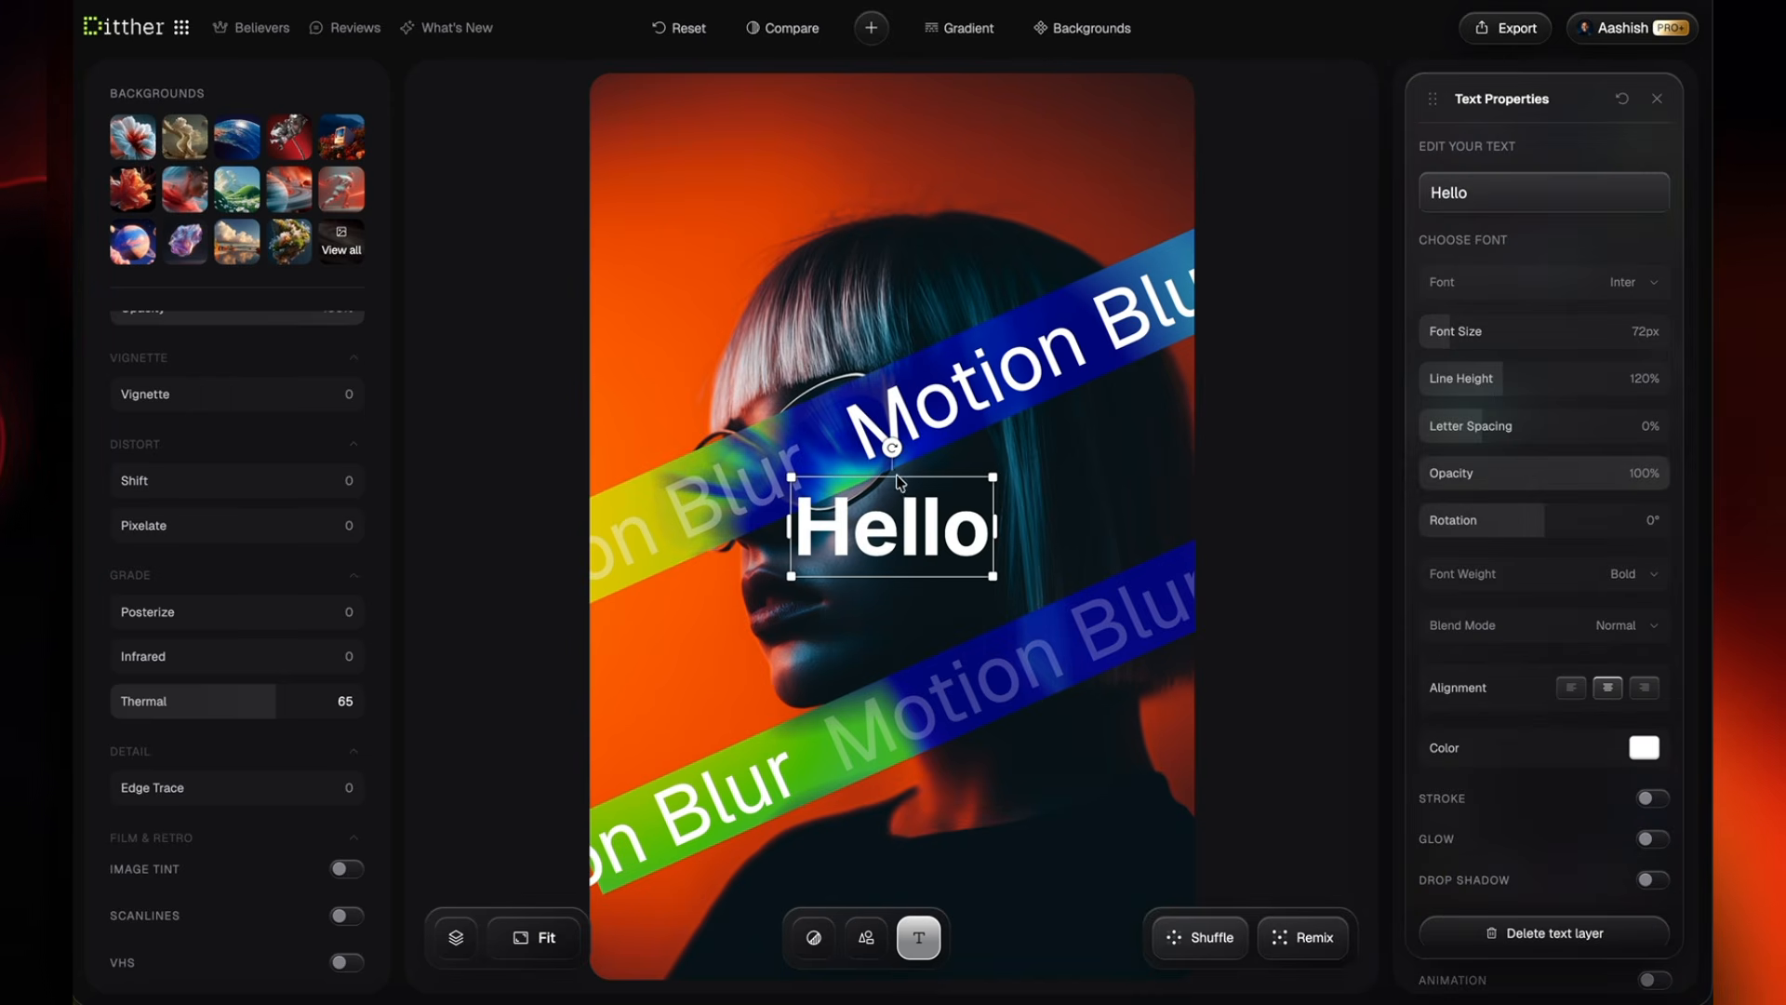
click(1485, 193)
text(ZARA)
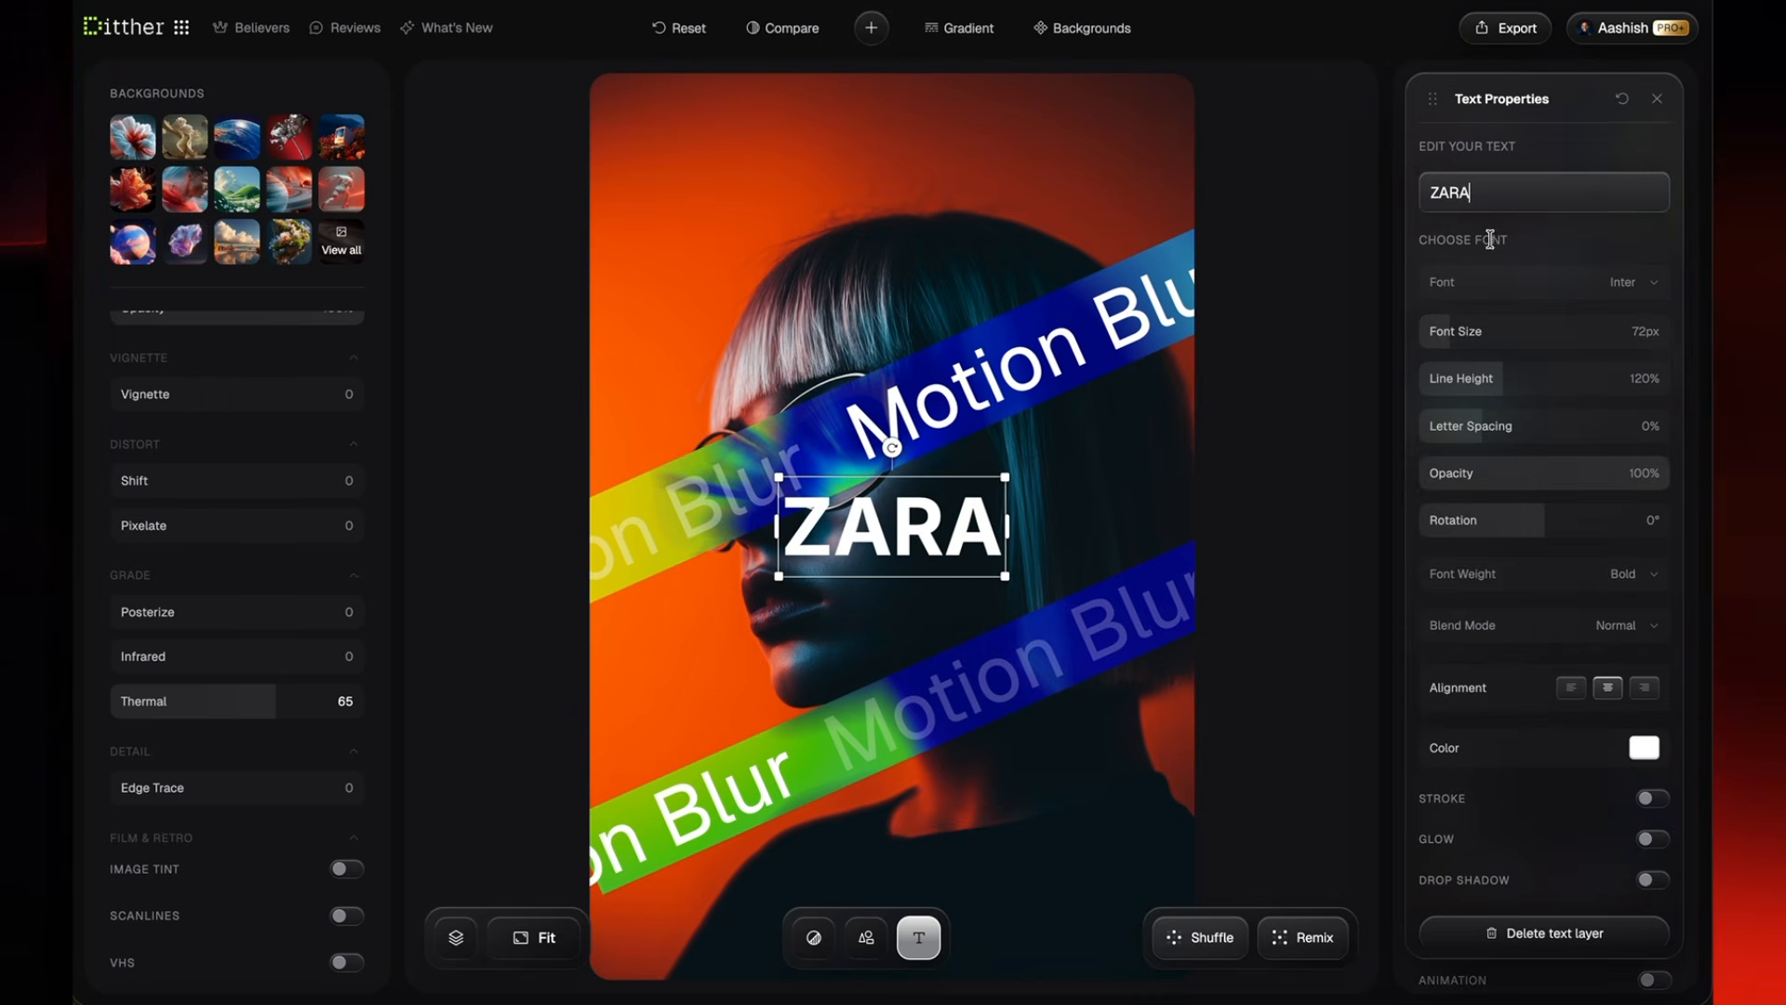
click(1551, 286)
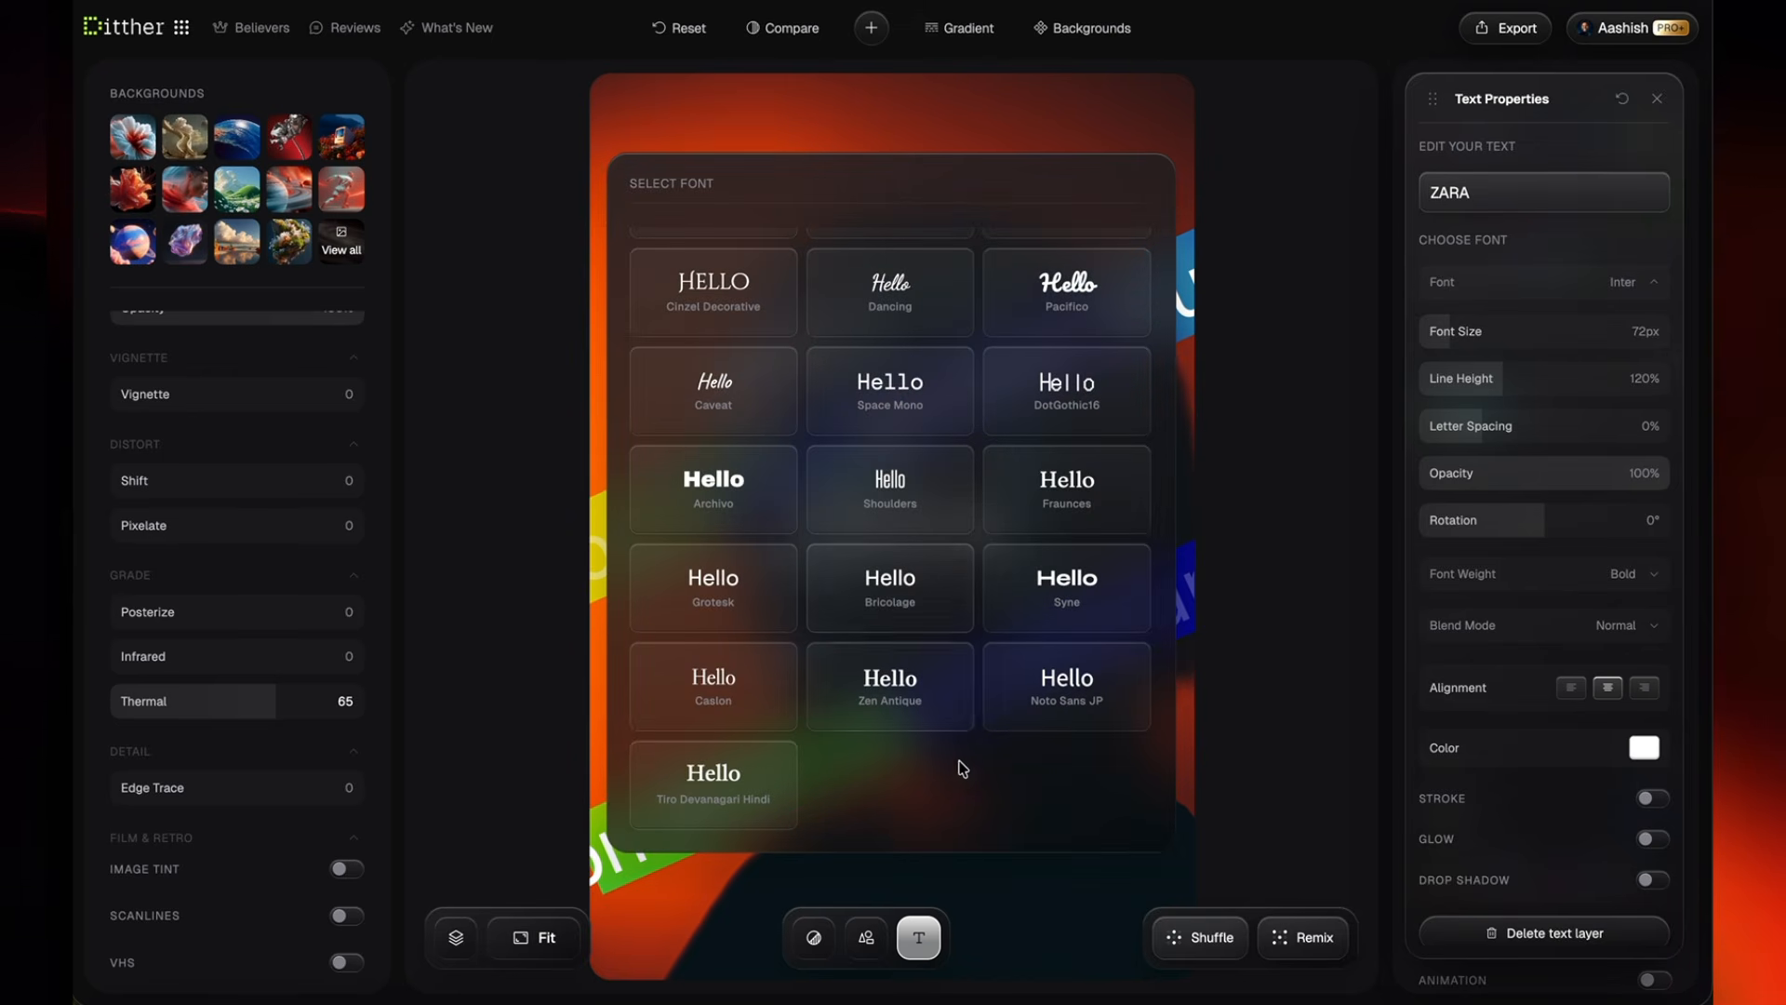
click(754, 692)
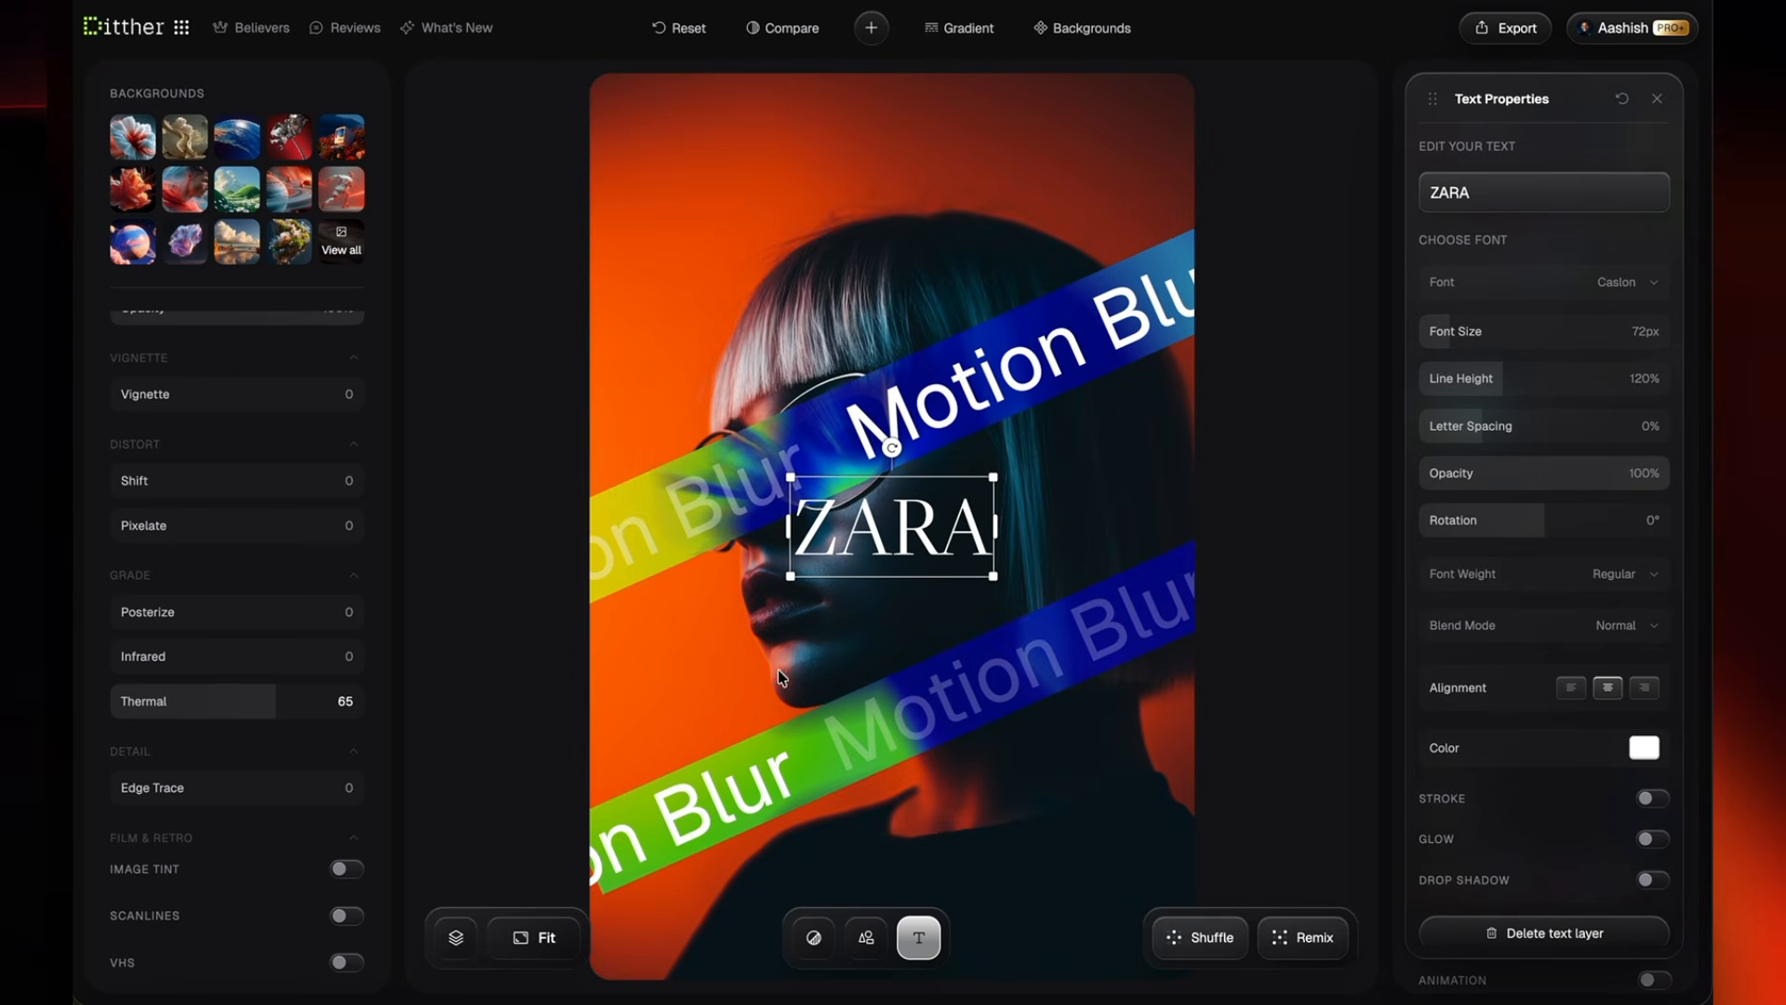
Step: Enlarge the "ZARA" text to about 253 px so it spans the poster, and move it to the upper edge
drag(993, 475, 1219, 292)
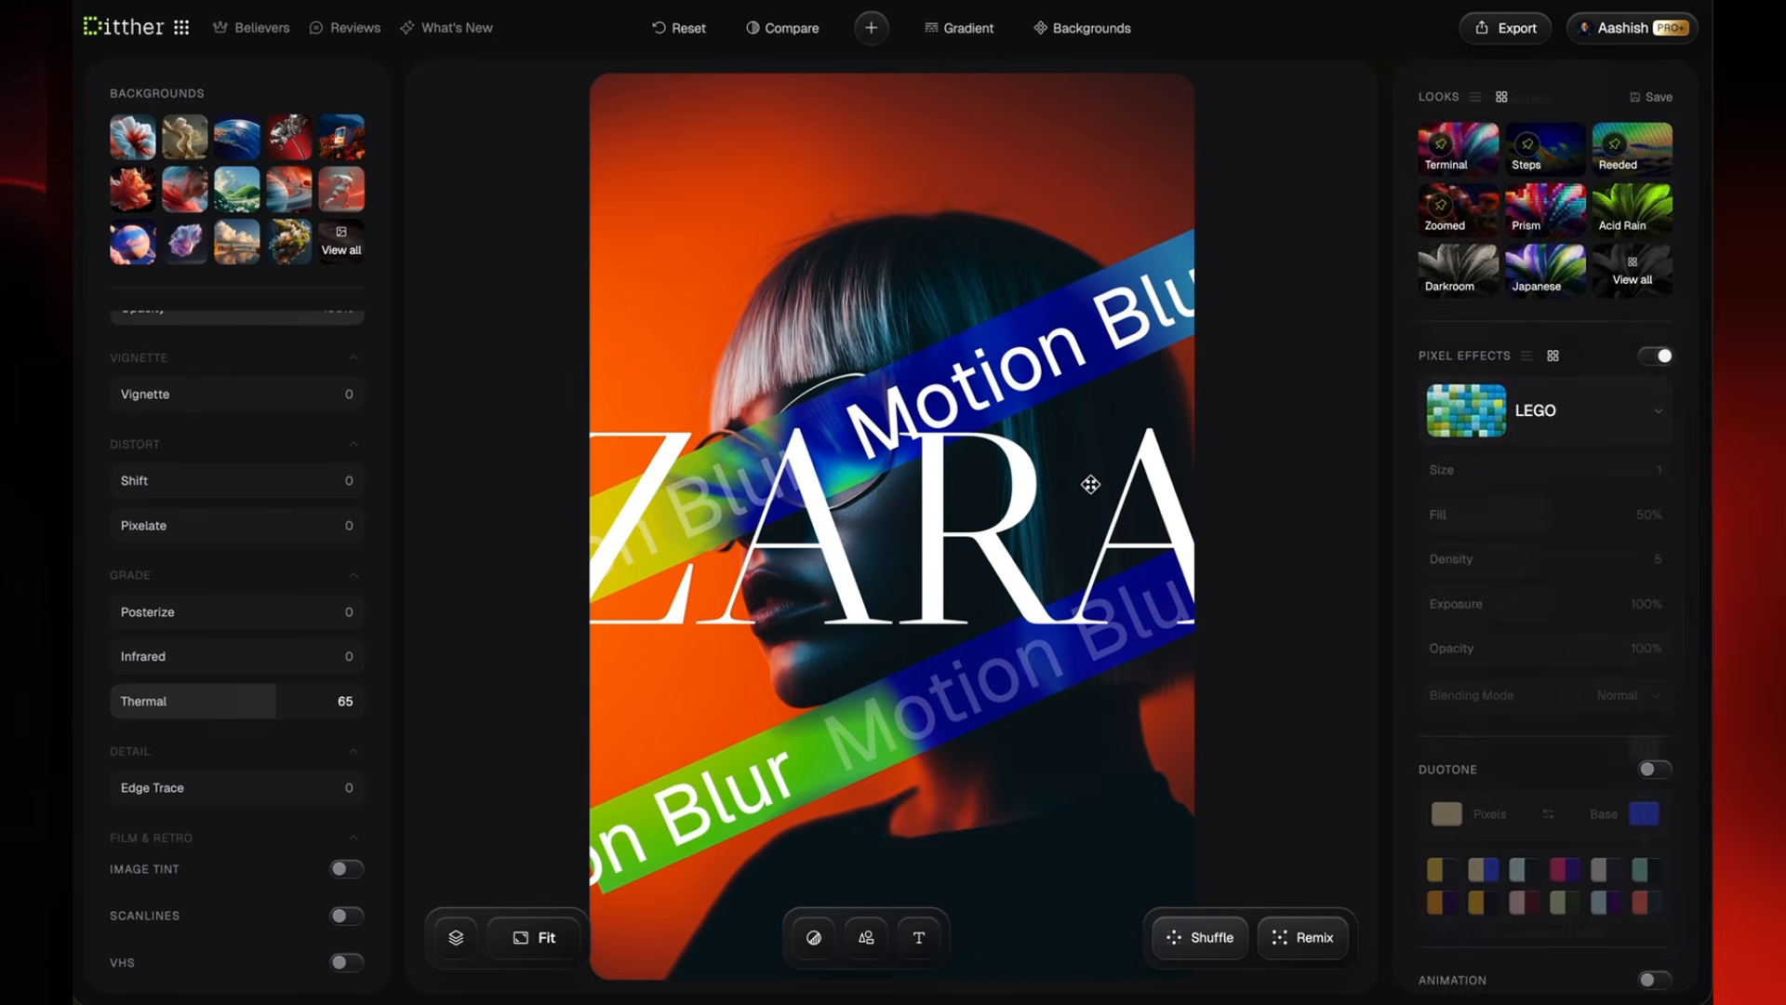
drag(1088, 483, 1084, 107)
click(1035, 184)
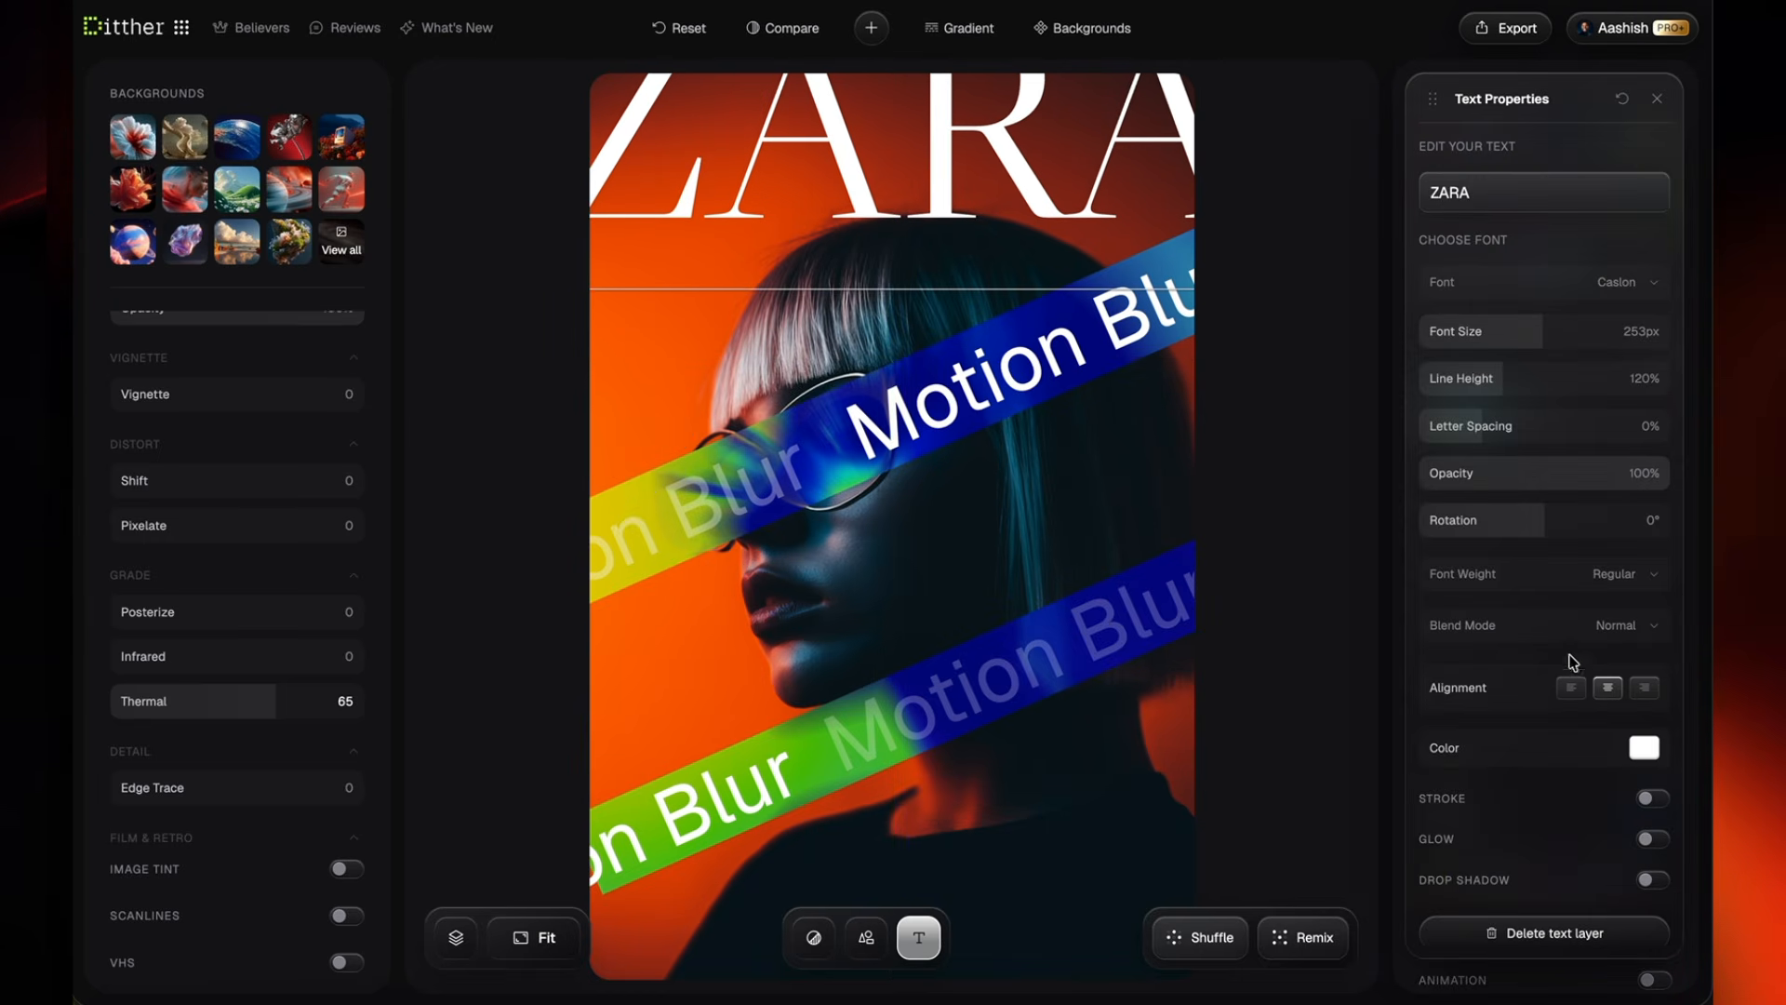
Step: Set the "ZARA" text's blend mode to Overlay, lower its opacity to about 76%, and deselect it
click(1520, 623)
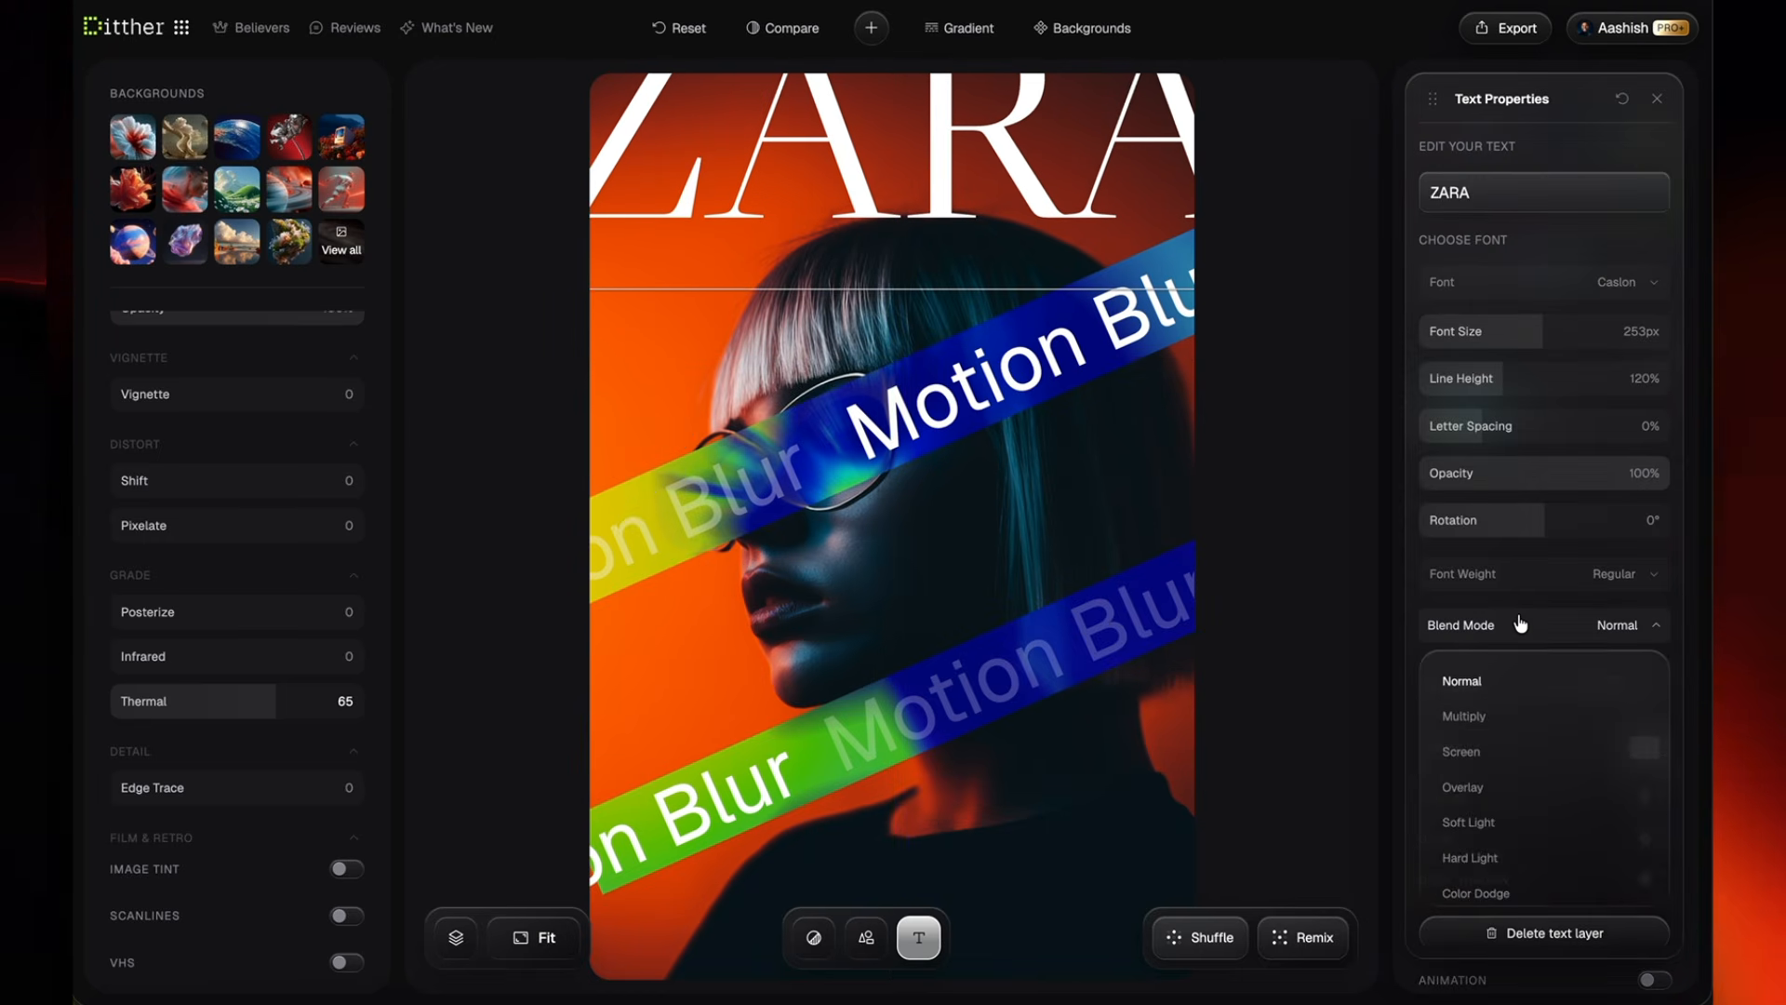
click(1493, 786)
drag(1503, 475, 1634, 479)
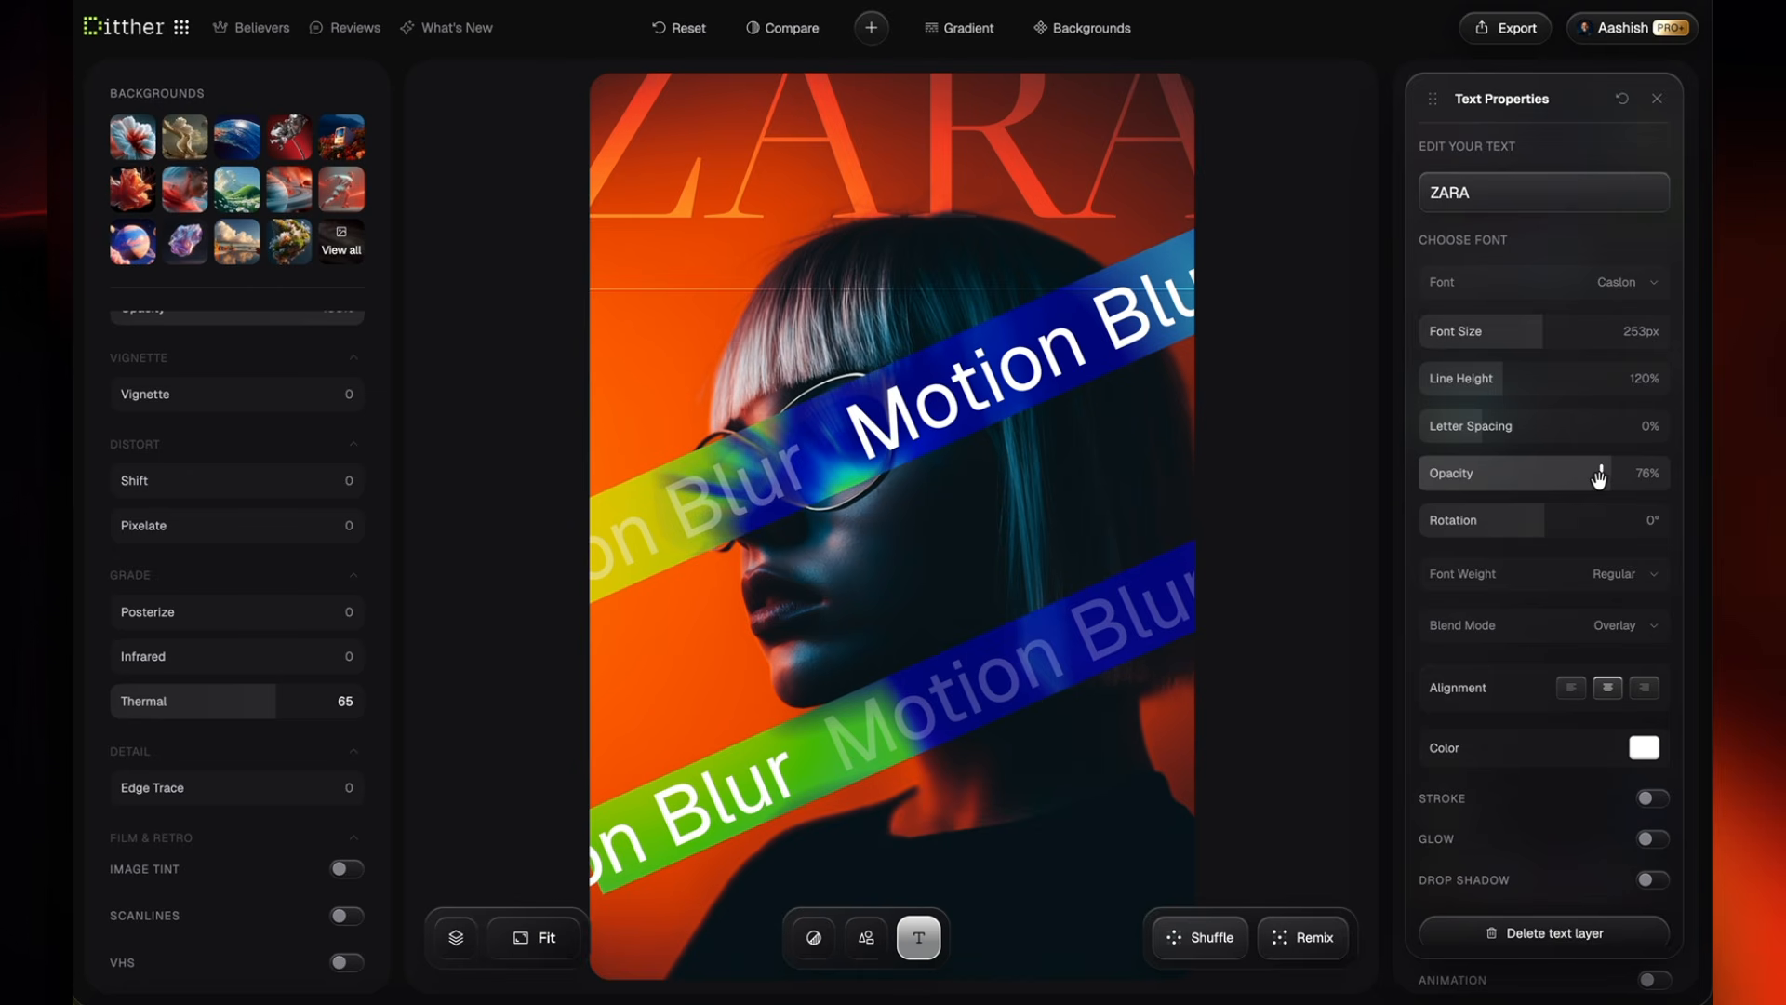
click(1282, 314)
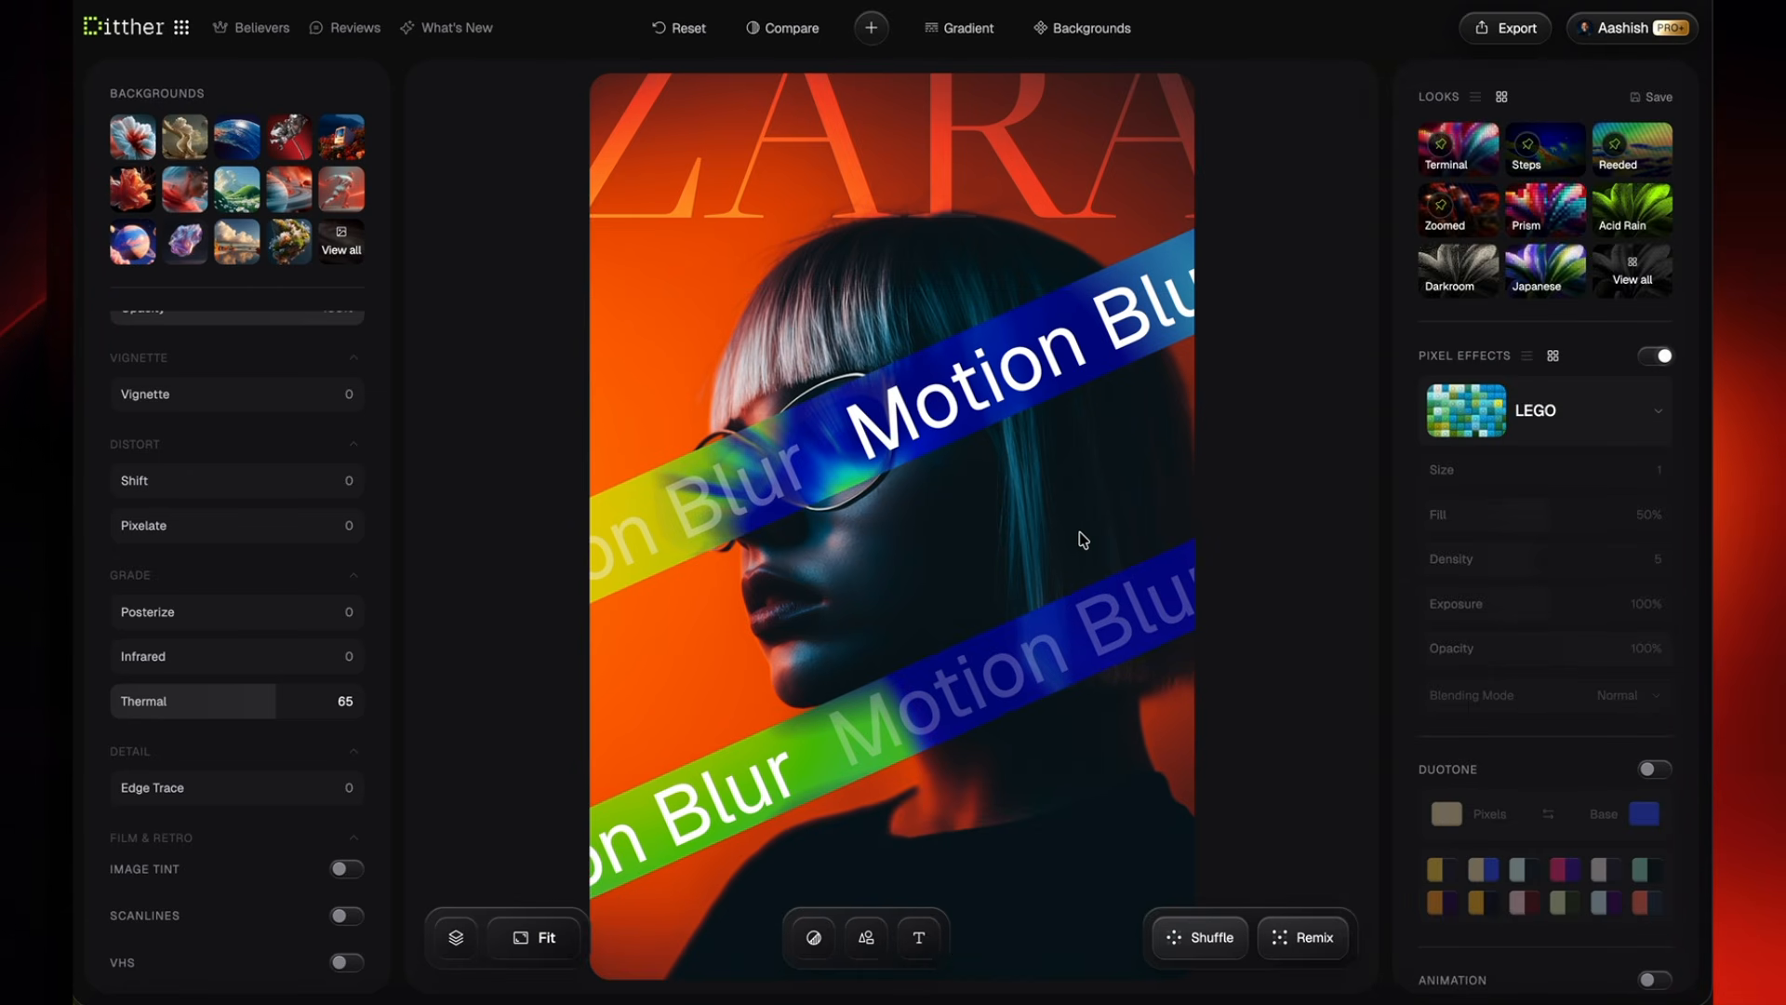
Step: Delete all four "Motion Blur" texts from the upper and lower bands
click(1070, 609)
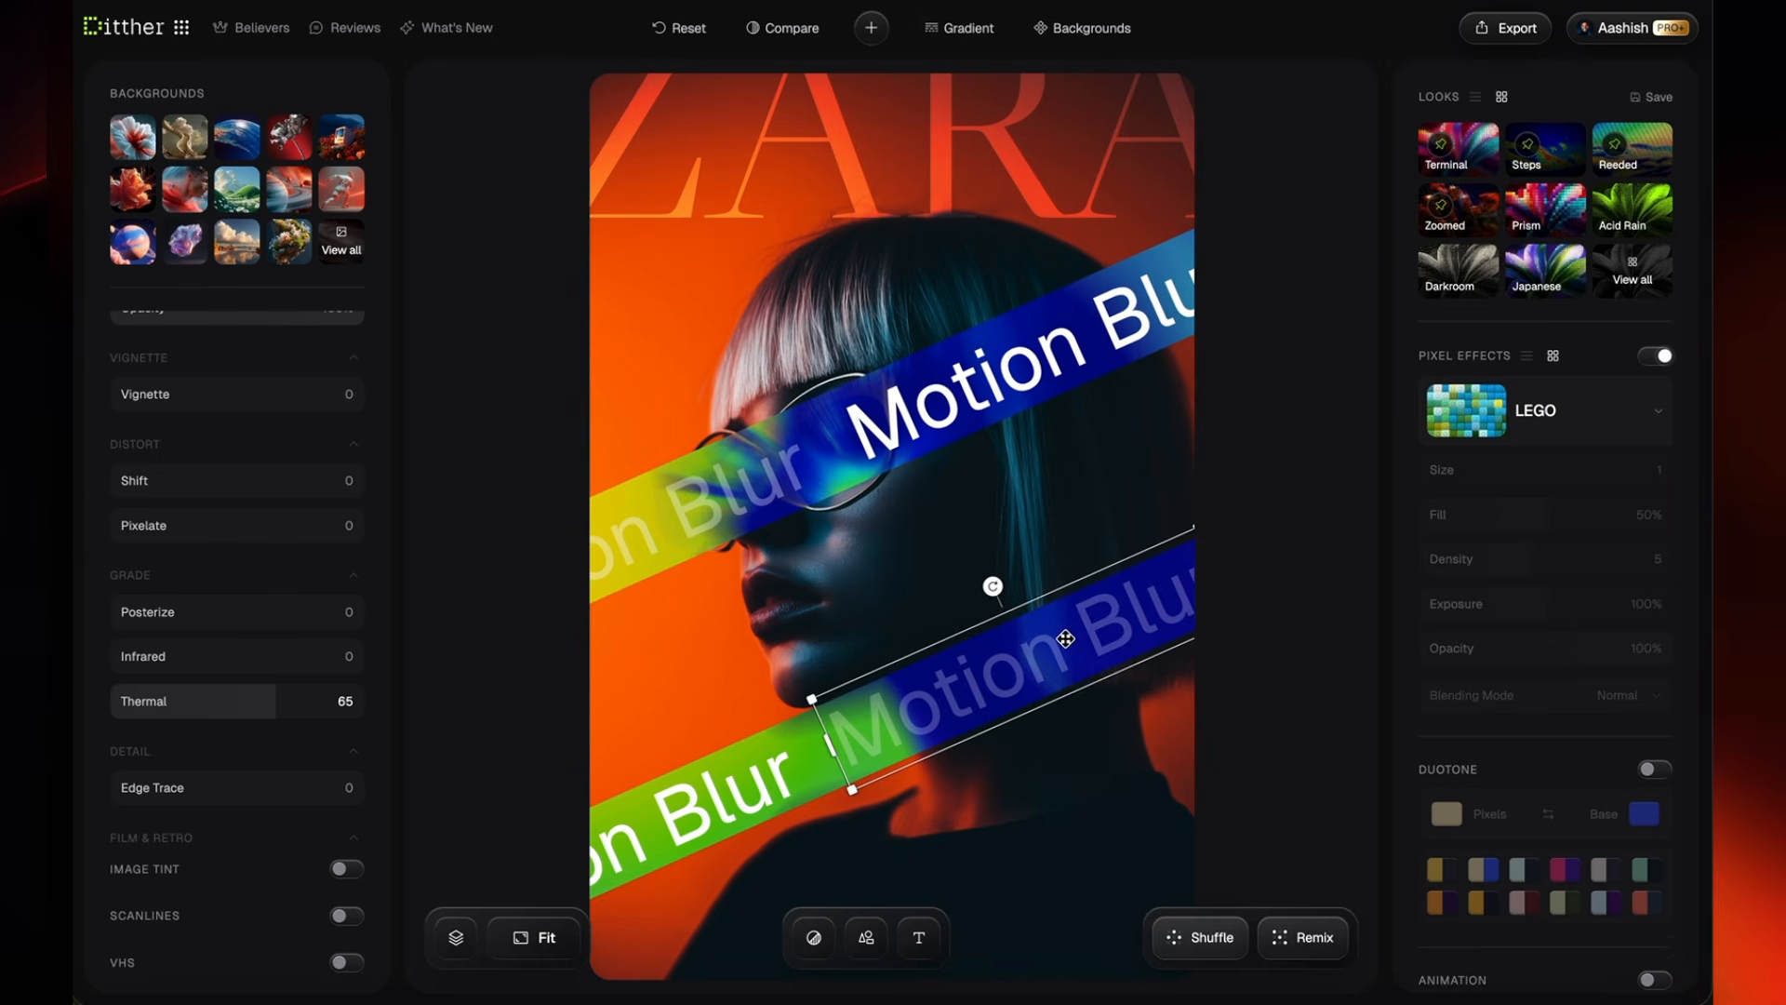
key(Delete)
click(991, 389)
key(Delete)
click(707, 489)
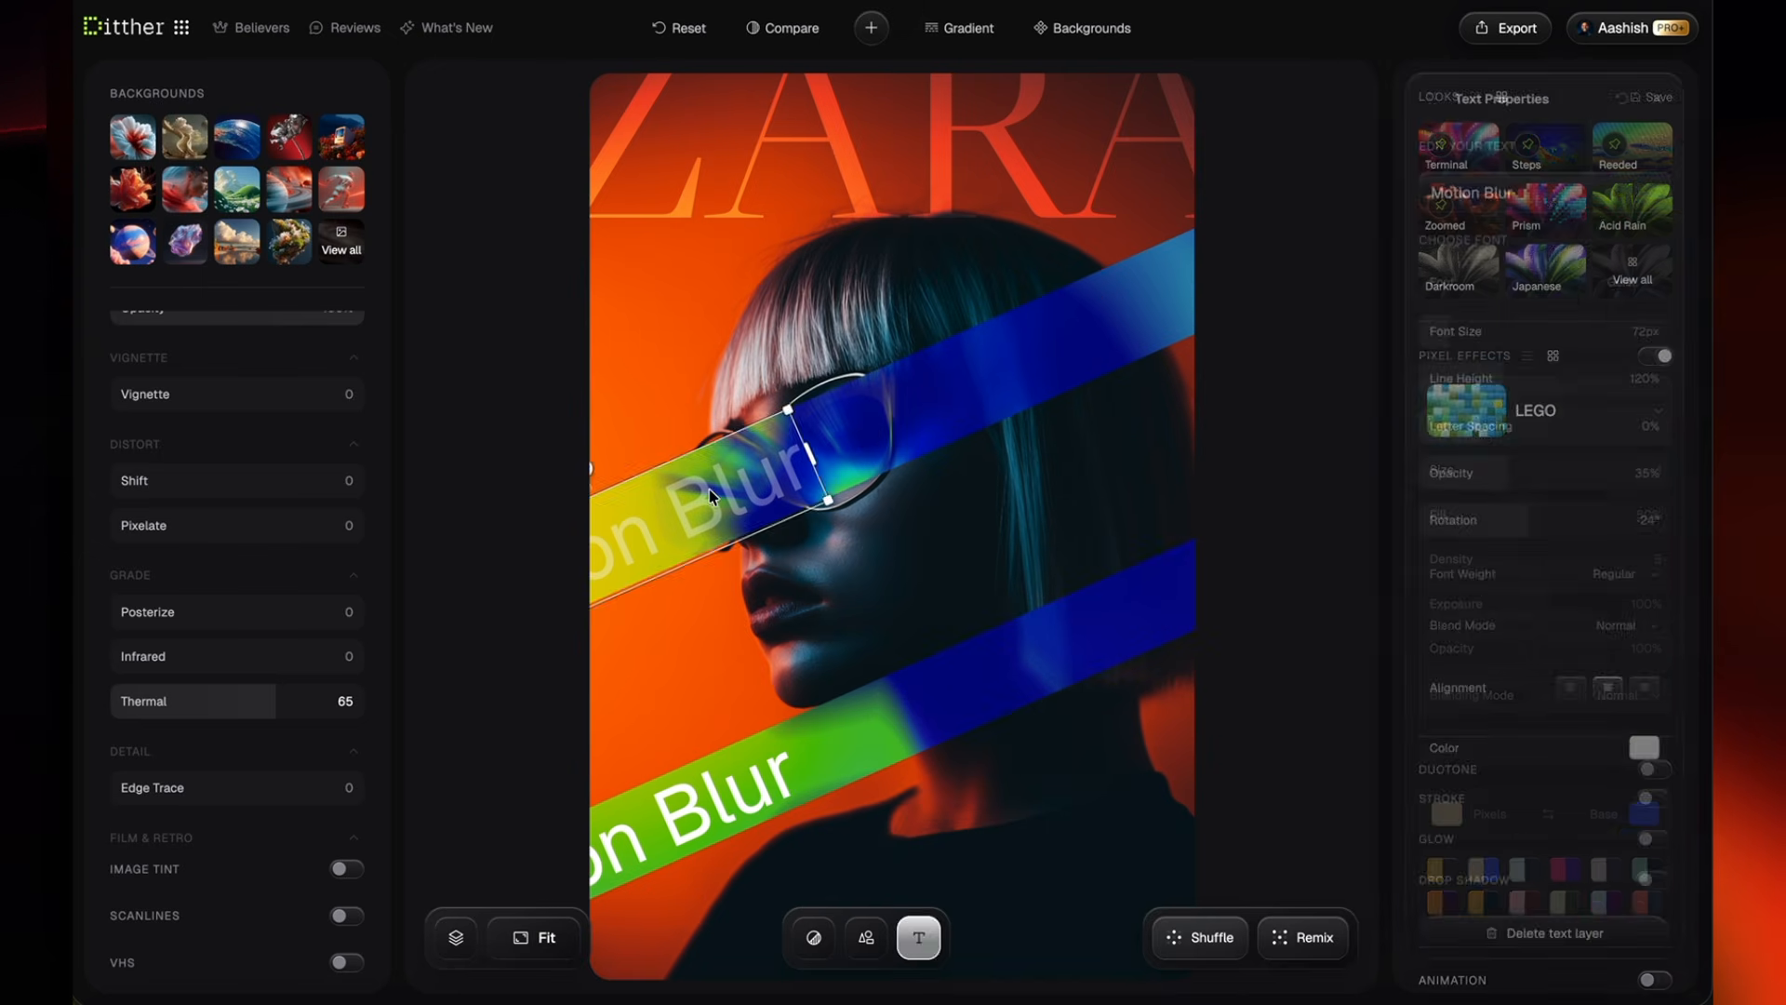
key(Delete)
click(728, 805)
key(Delete)
Step: Widen the upper diagonal mask band down to the mouth and delete the lower mask
click(728, 806)
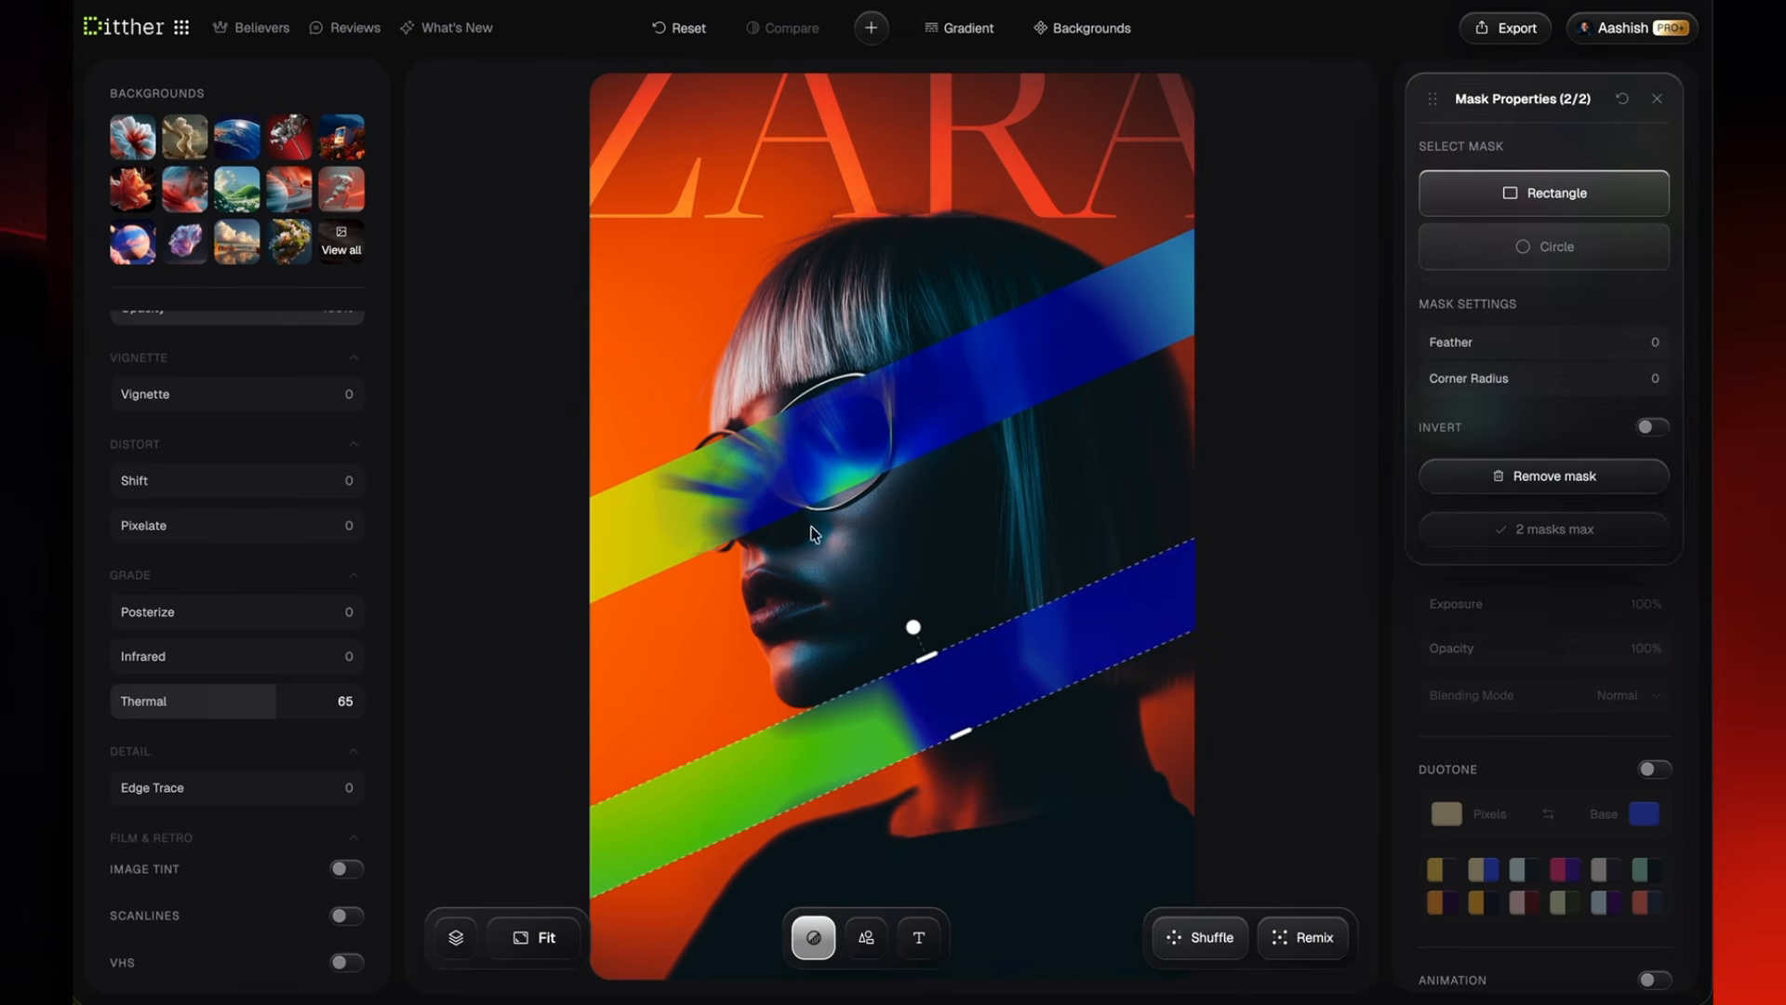
drag(872, 483, 911, 570)
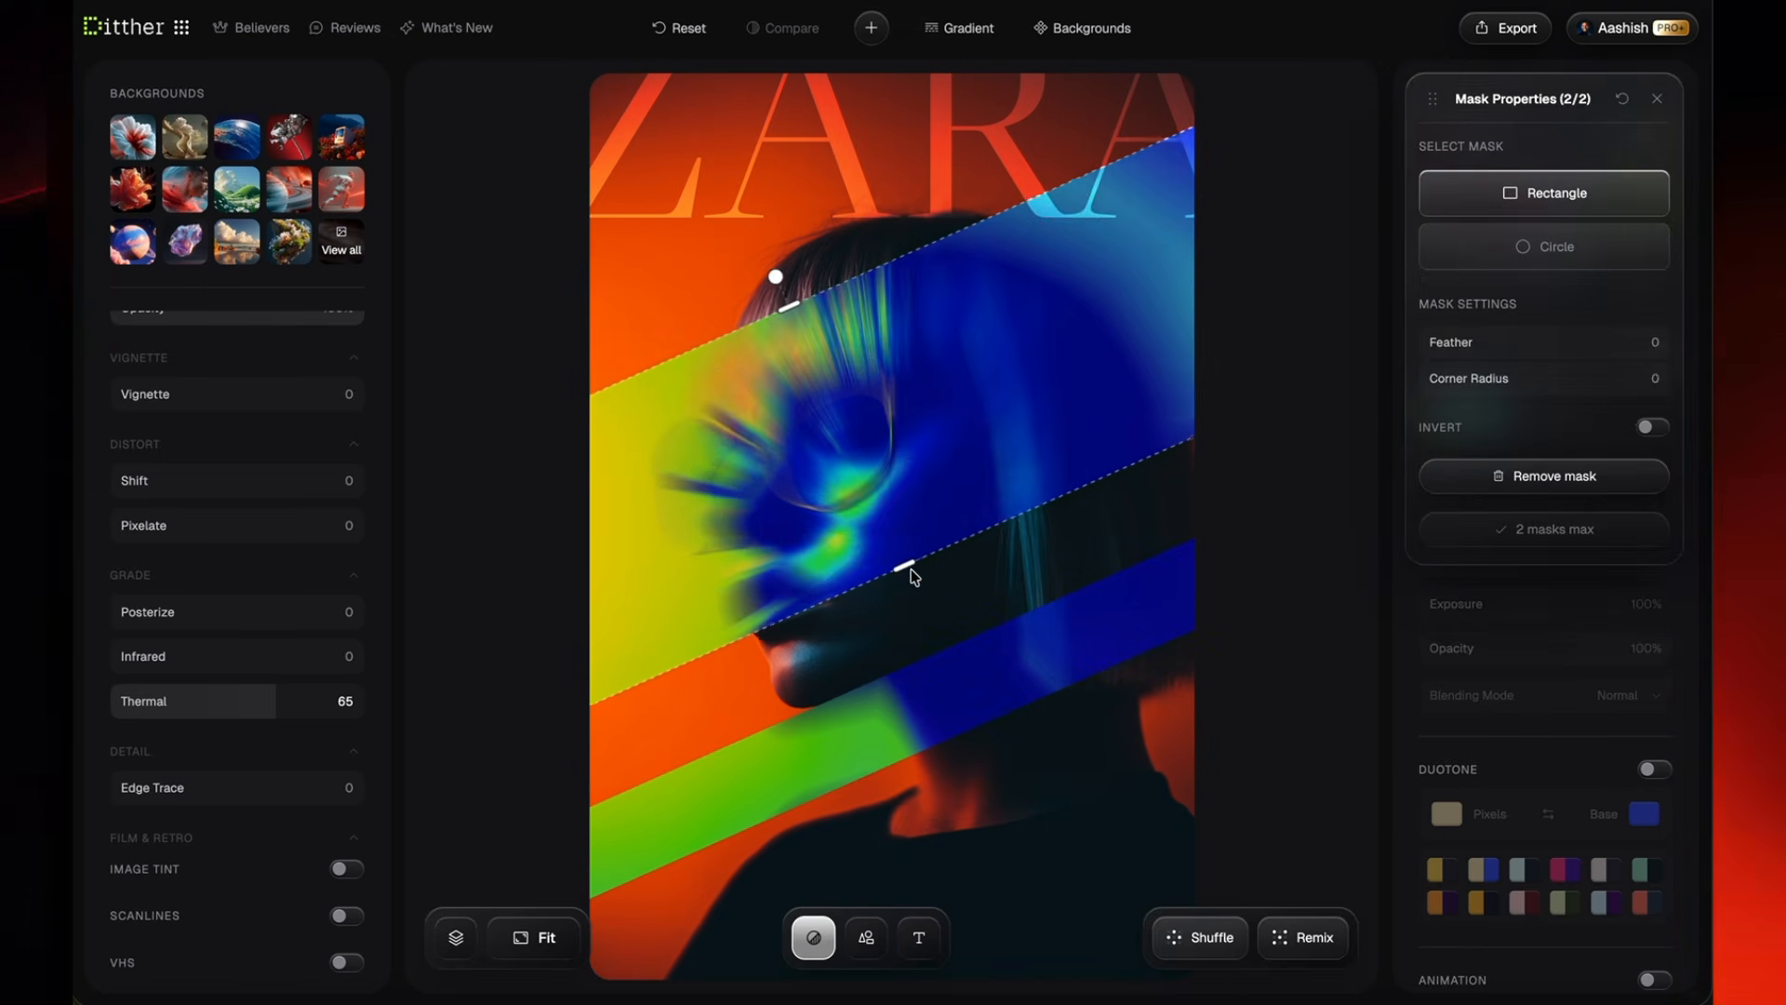
click(1005, 667)
key(Delete)
Step: Move the remaining mask to the poster's lower part, extend its upper edge across the glasses, and feather it into a soft transition
drag(968, 446, 1121, 842)
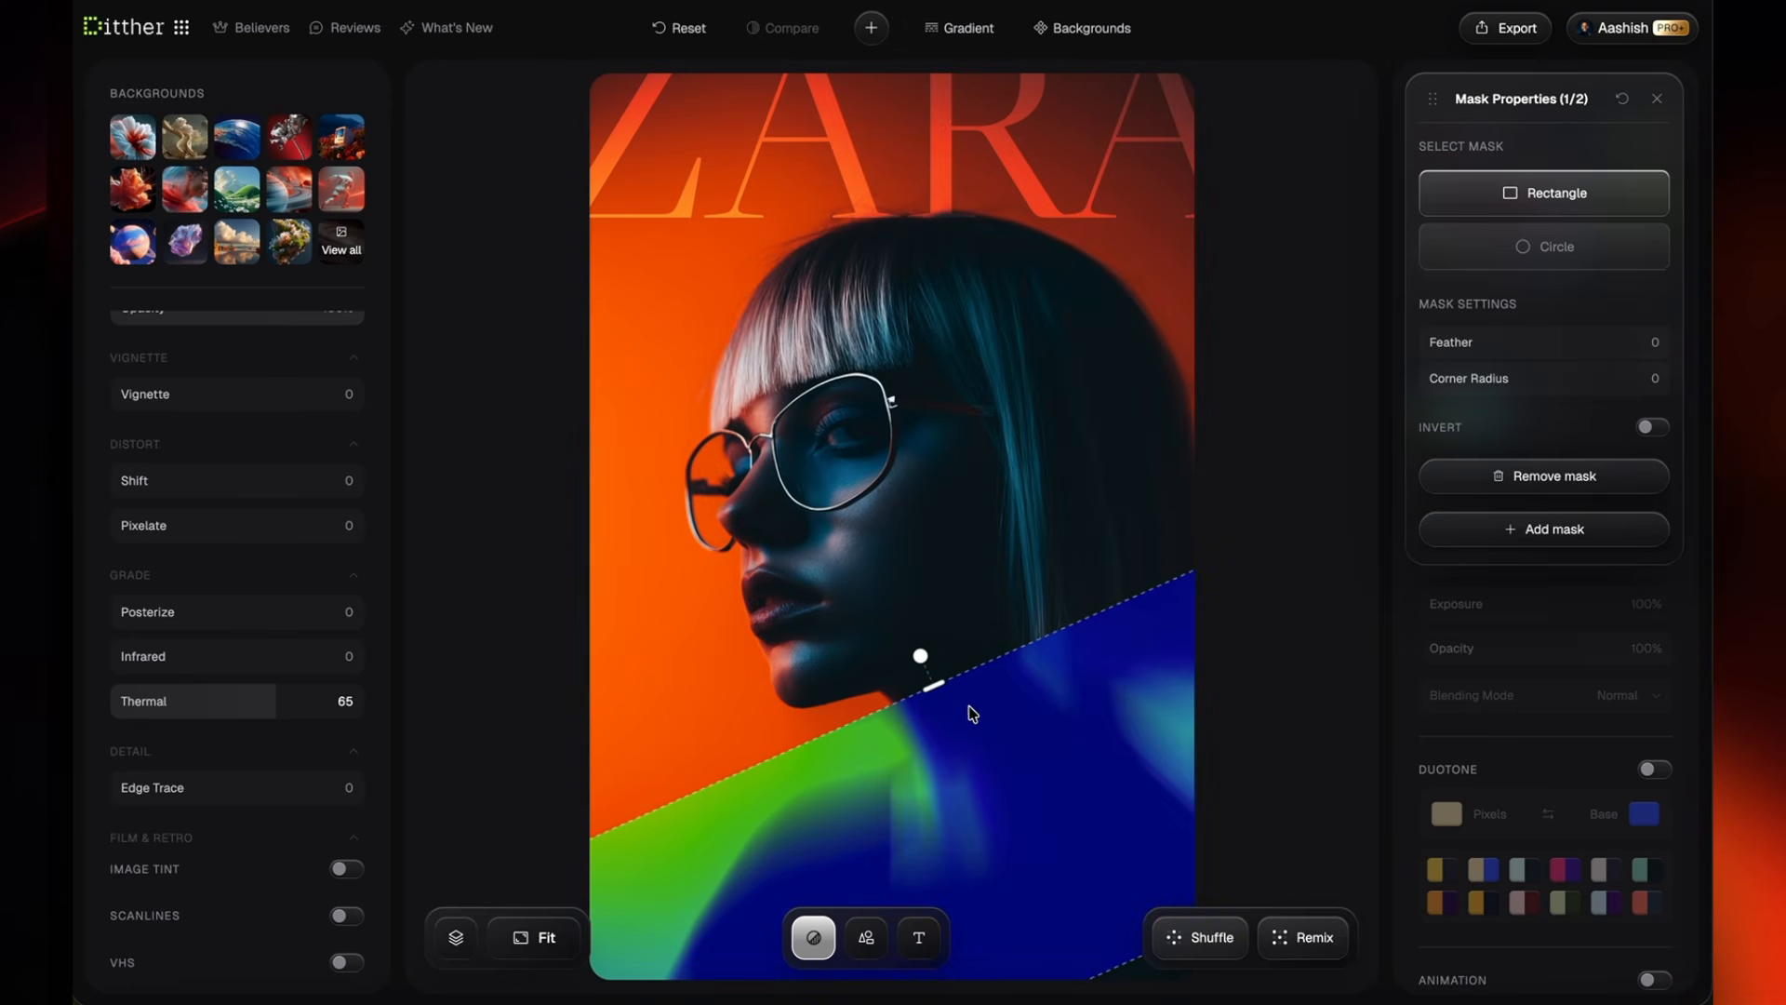
drag(939, 690, 827, 485)
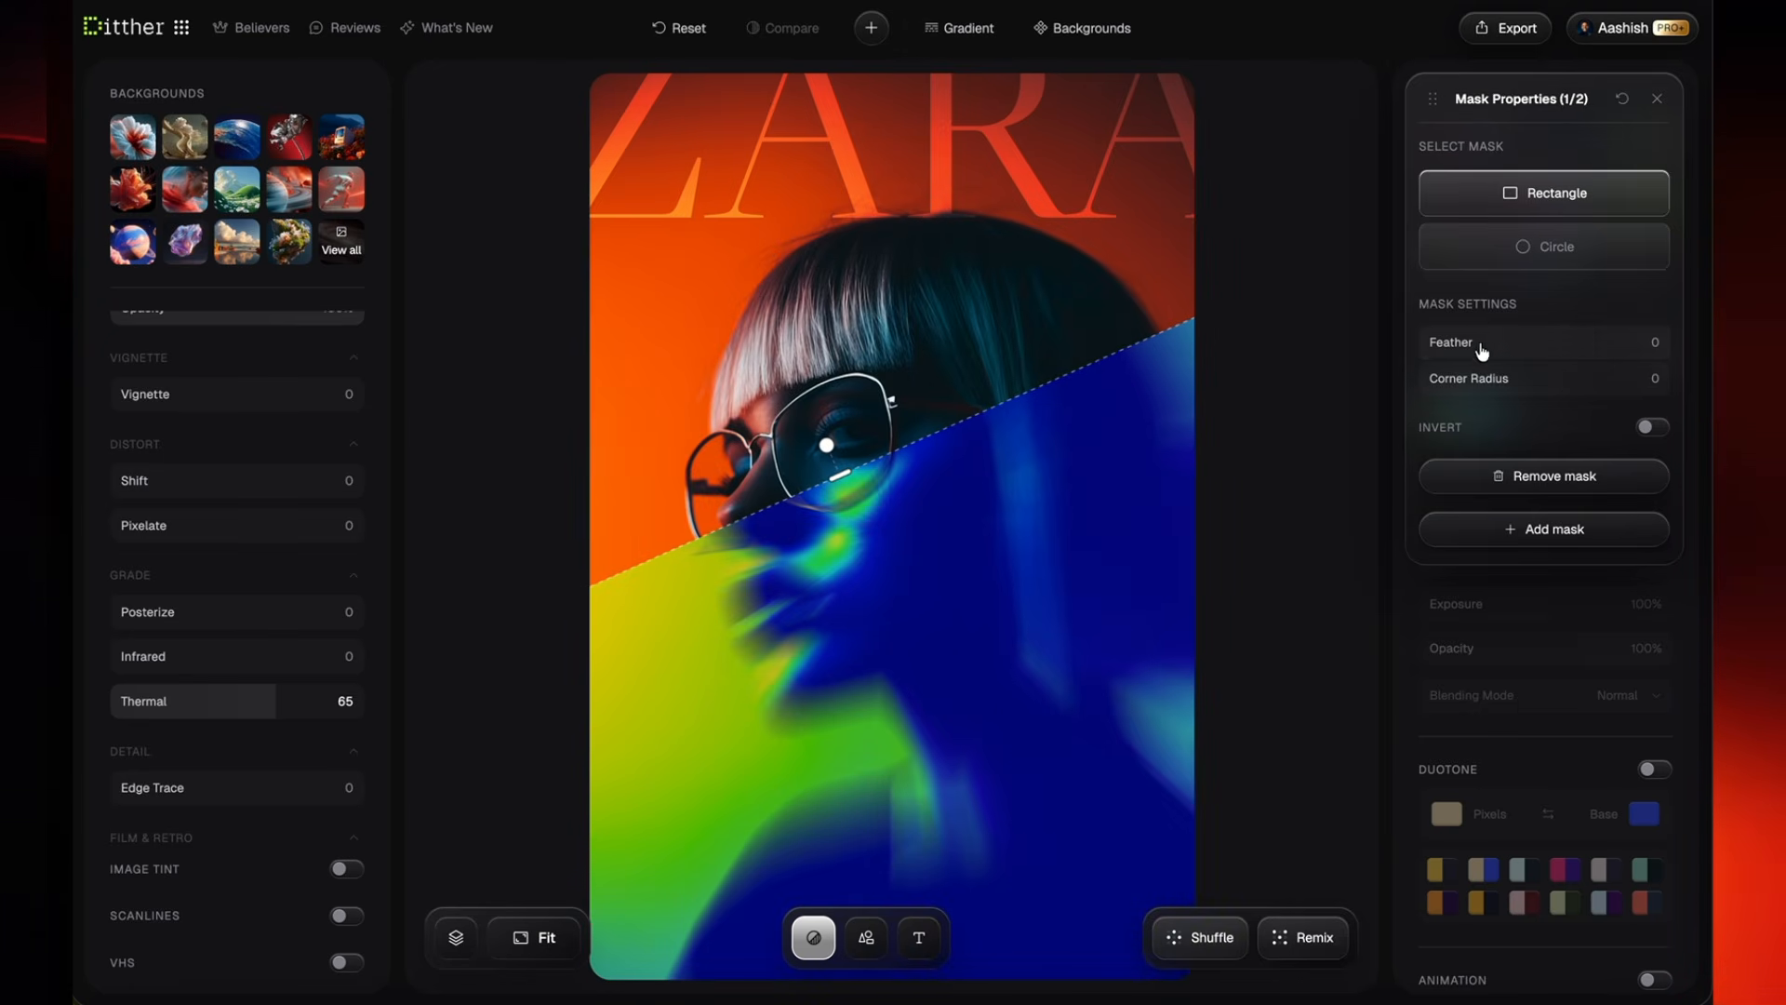
drag(1482, 350, 1638, 341)
drag(1135, 546, 984, 689)
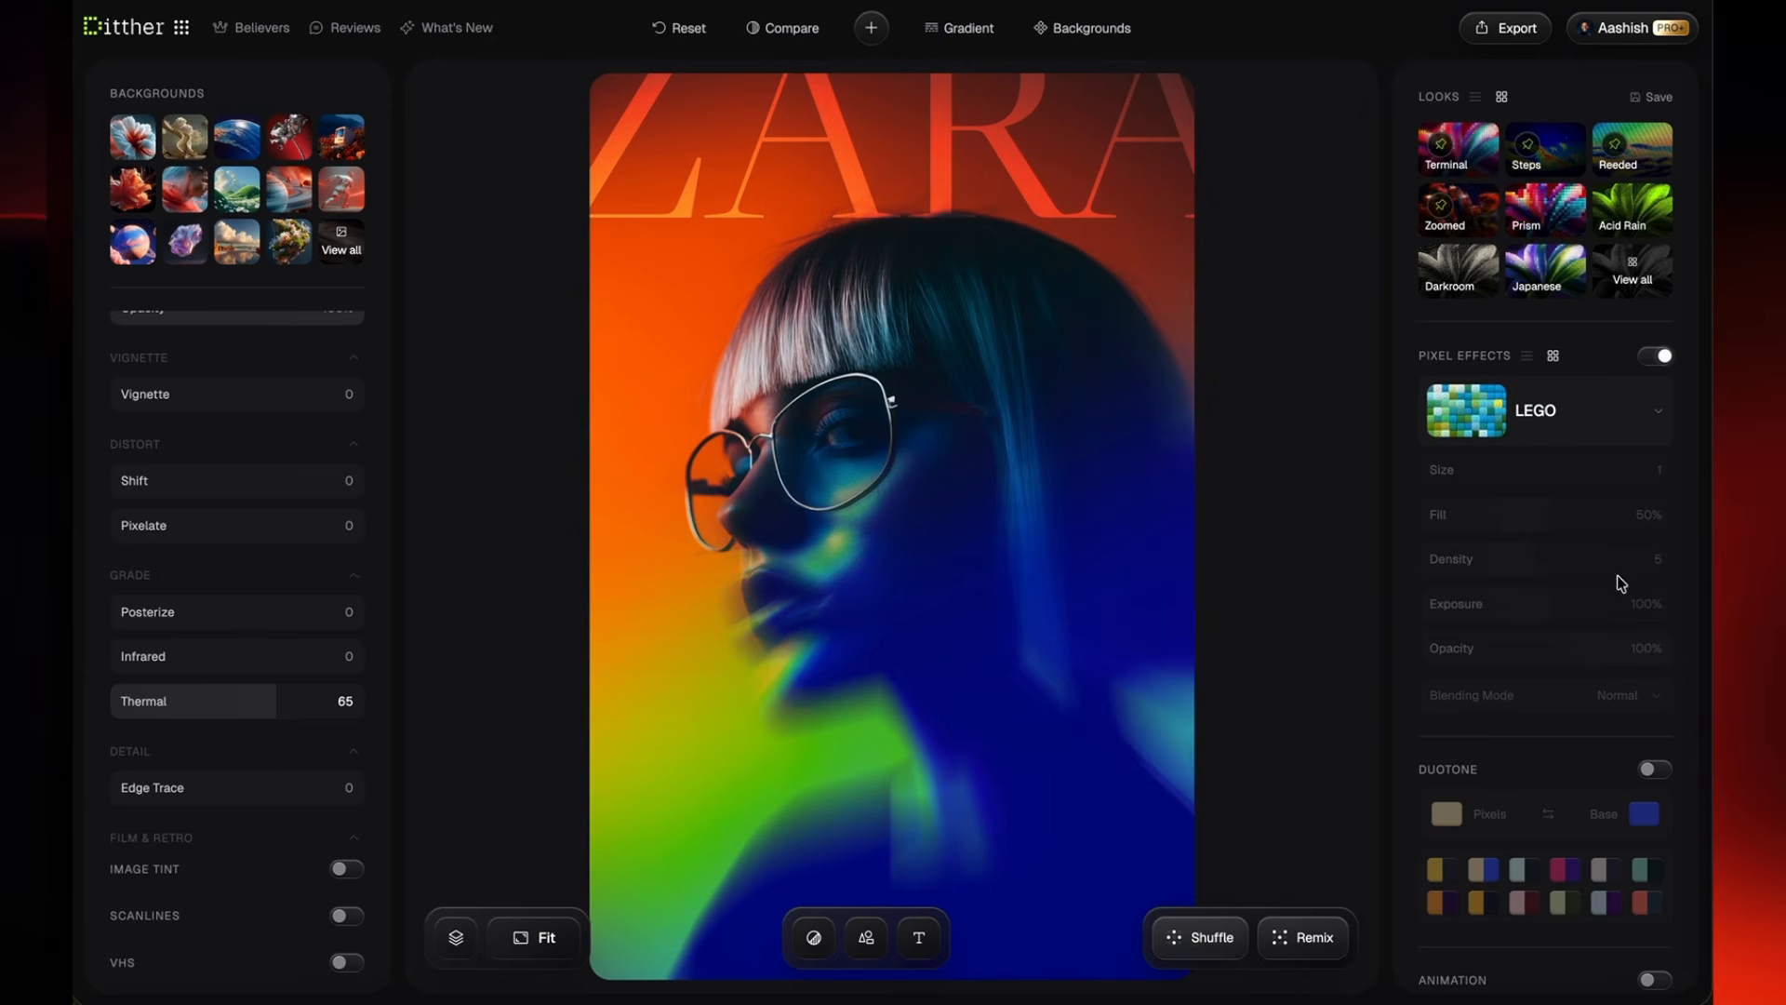
Step: Switch the pixel effect from LEGO to ASCII, set its size to 59, and choose the Pixel character set
click(1572, 414)
click(1275, 345)
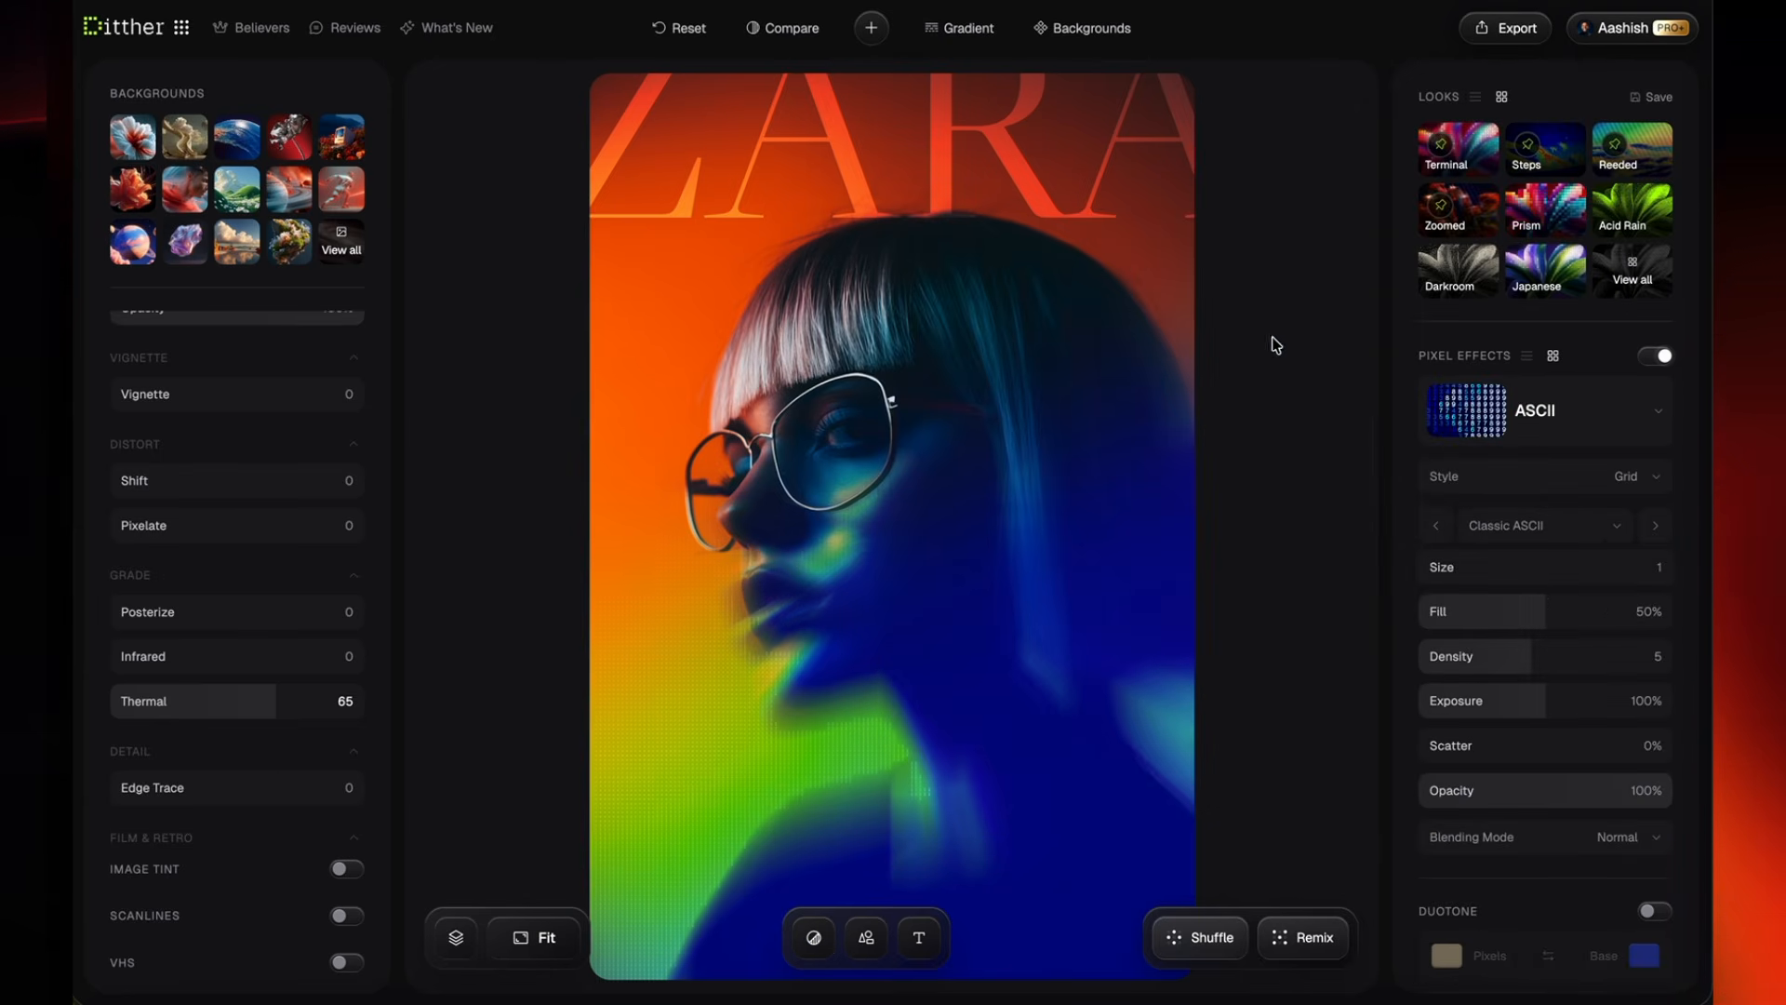
drag(1545, 574, 1567, 568)
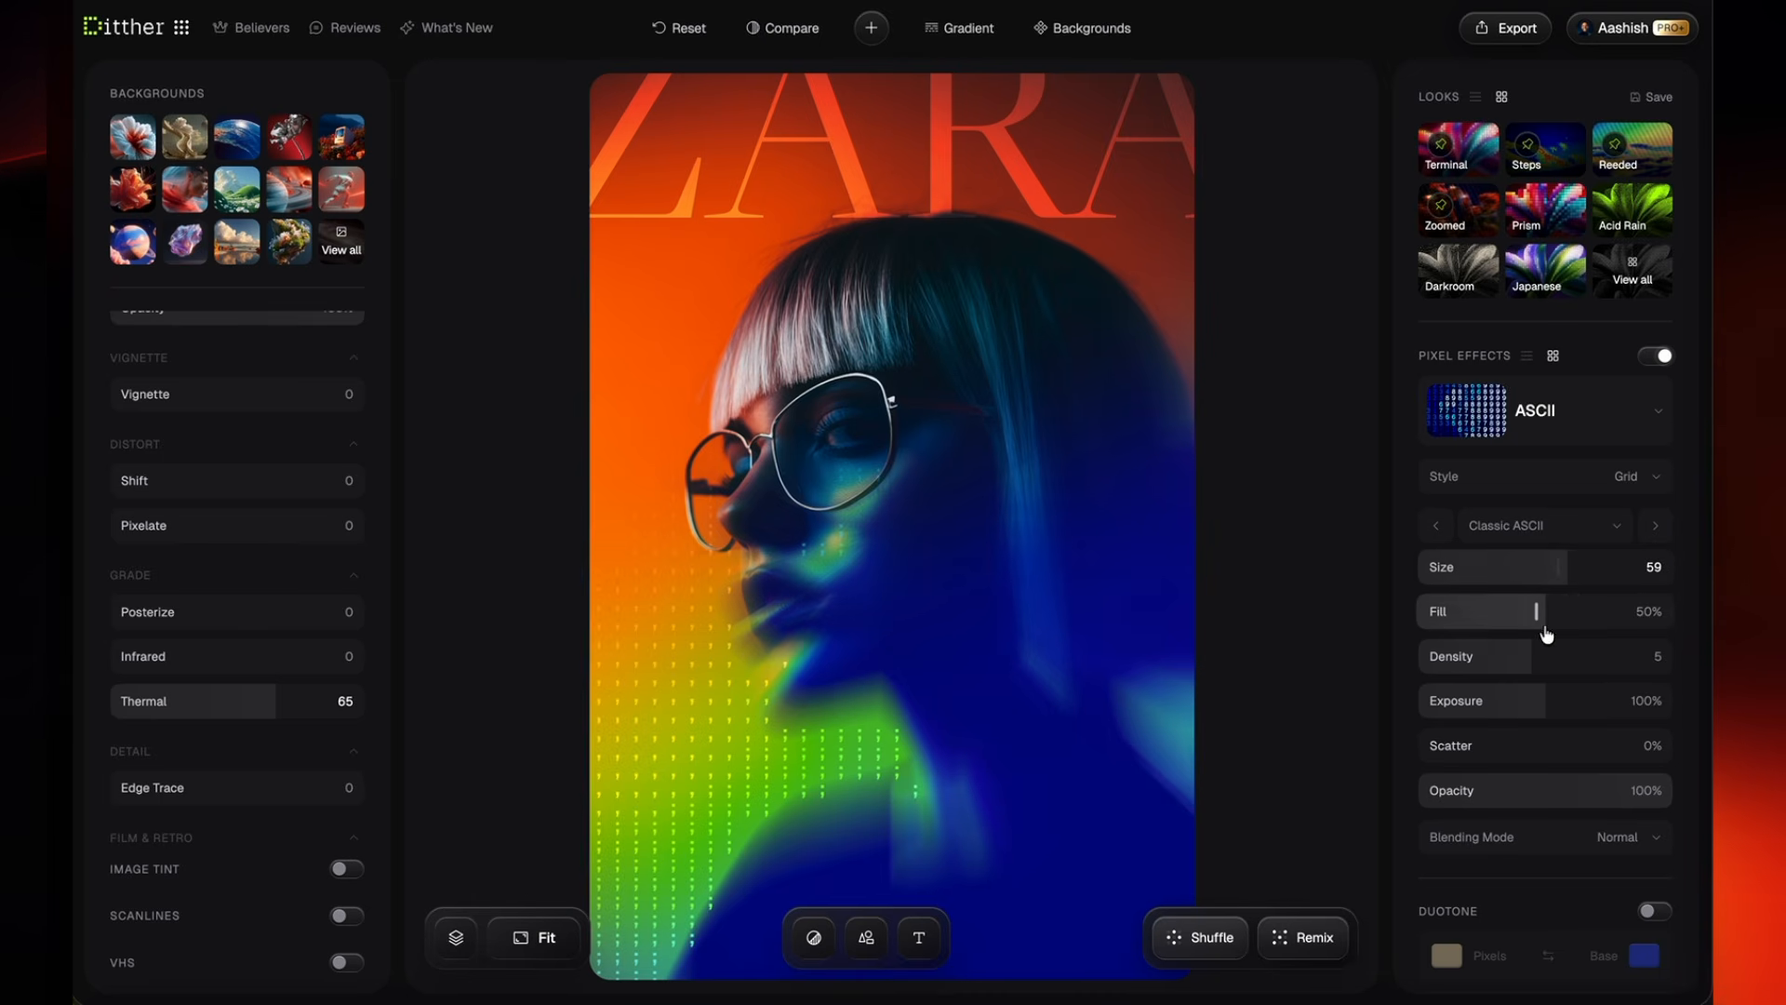
click(1436, 529)
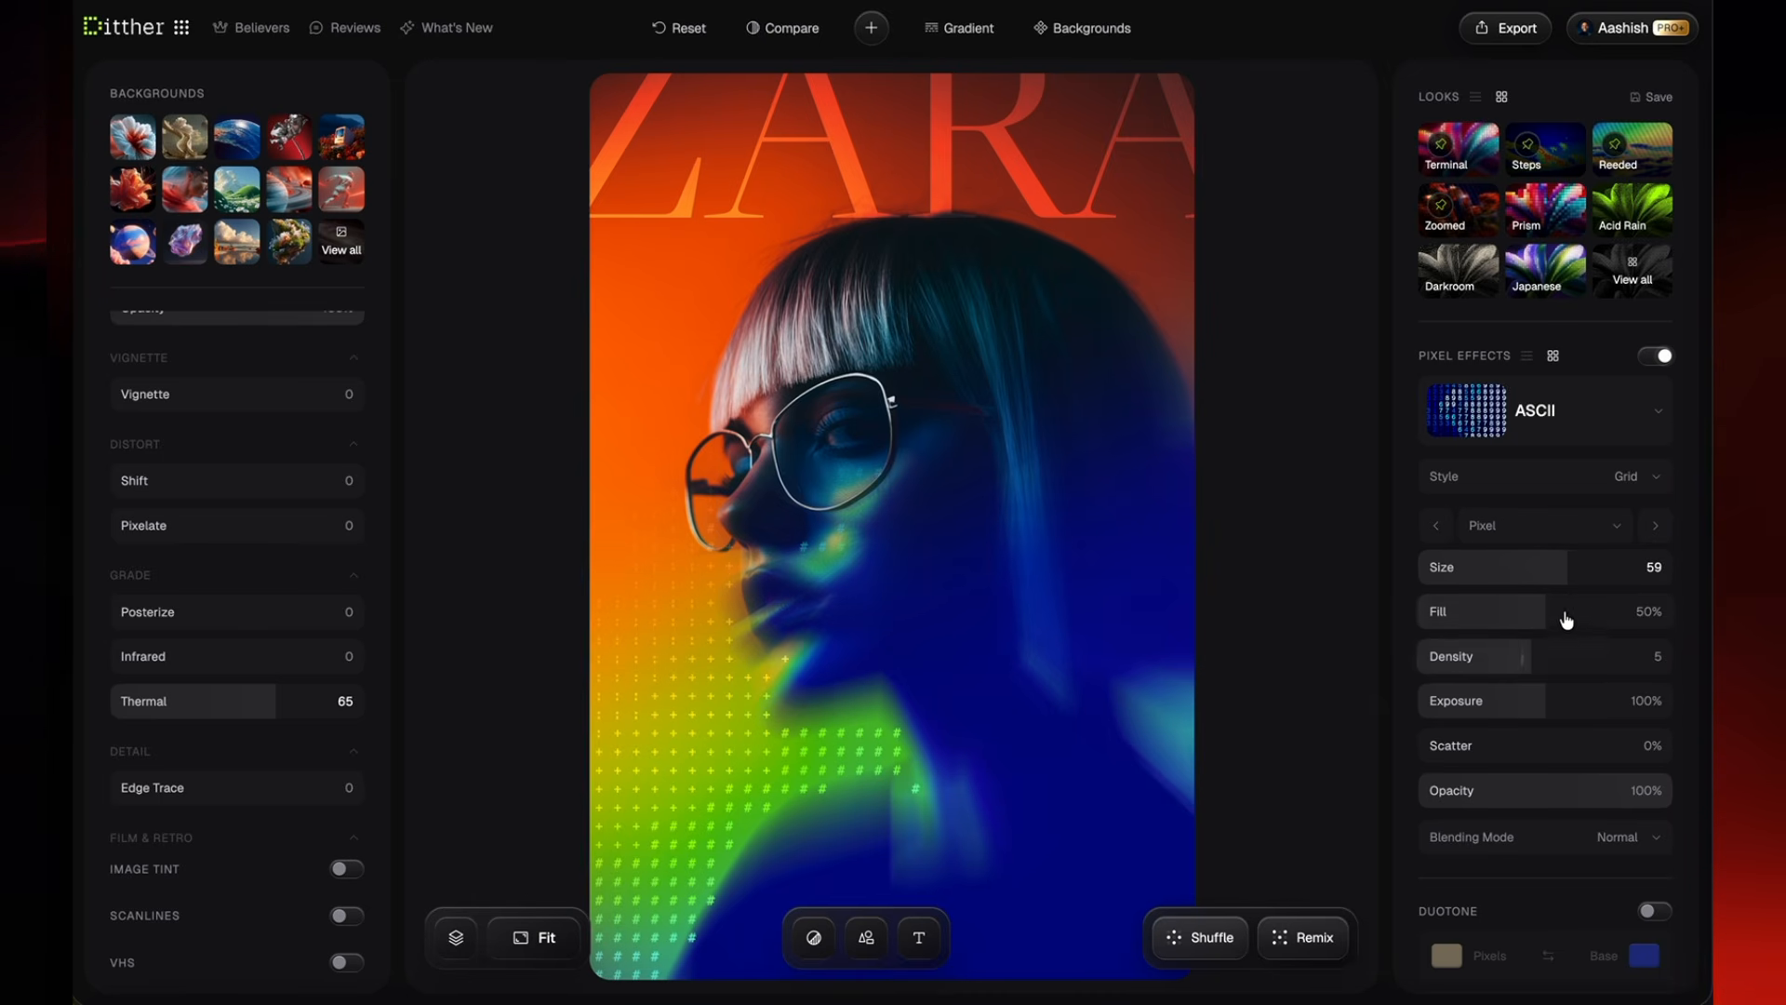
Step: Raise the ASCII effect's fill to 96% and reduce its size to about 40
drag(1566, 619, 1639, 612)
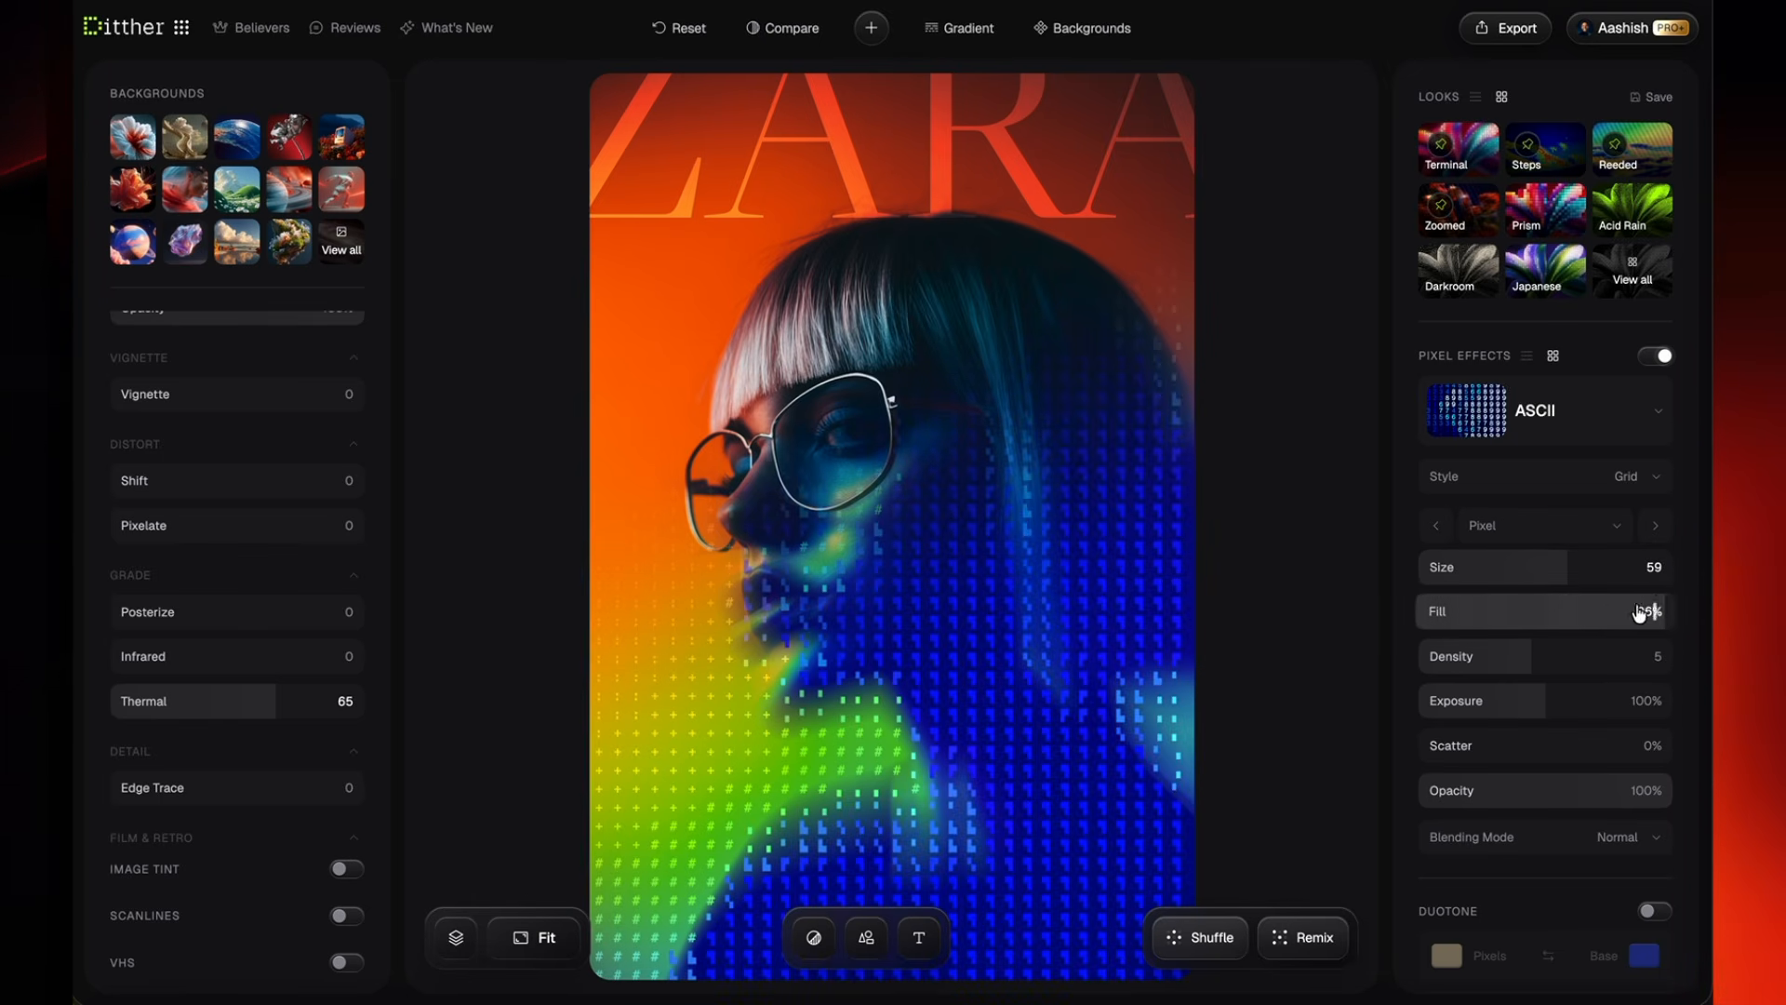
drag(1526, 565, 1486, 567)
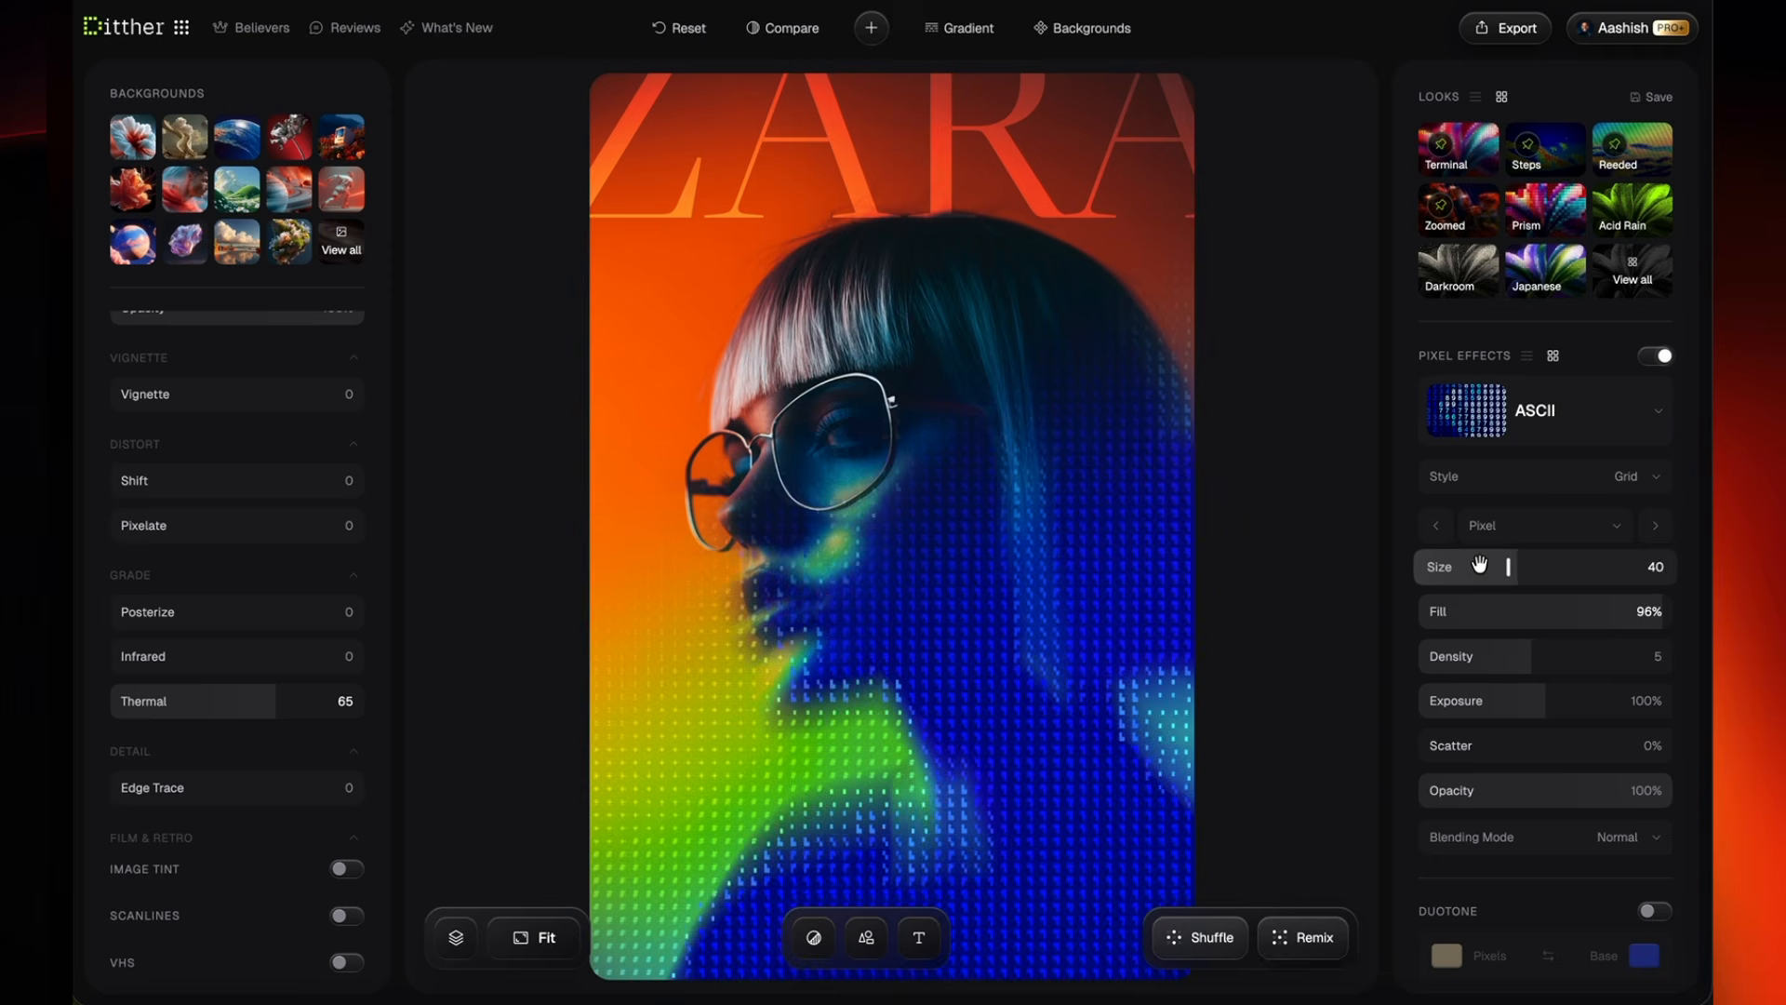
click(1069, 402)
drag(1066, 537, 1068, 569)
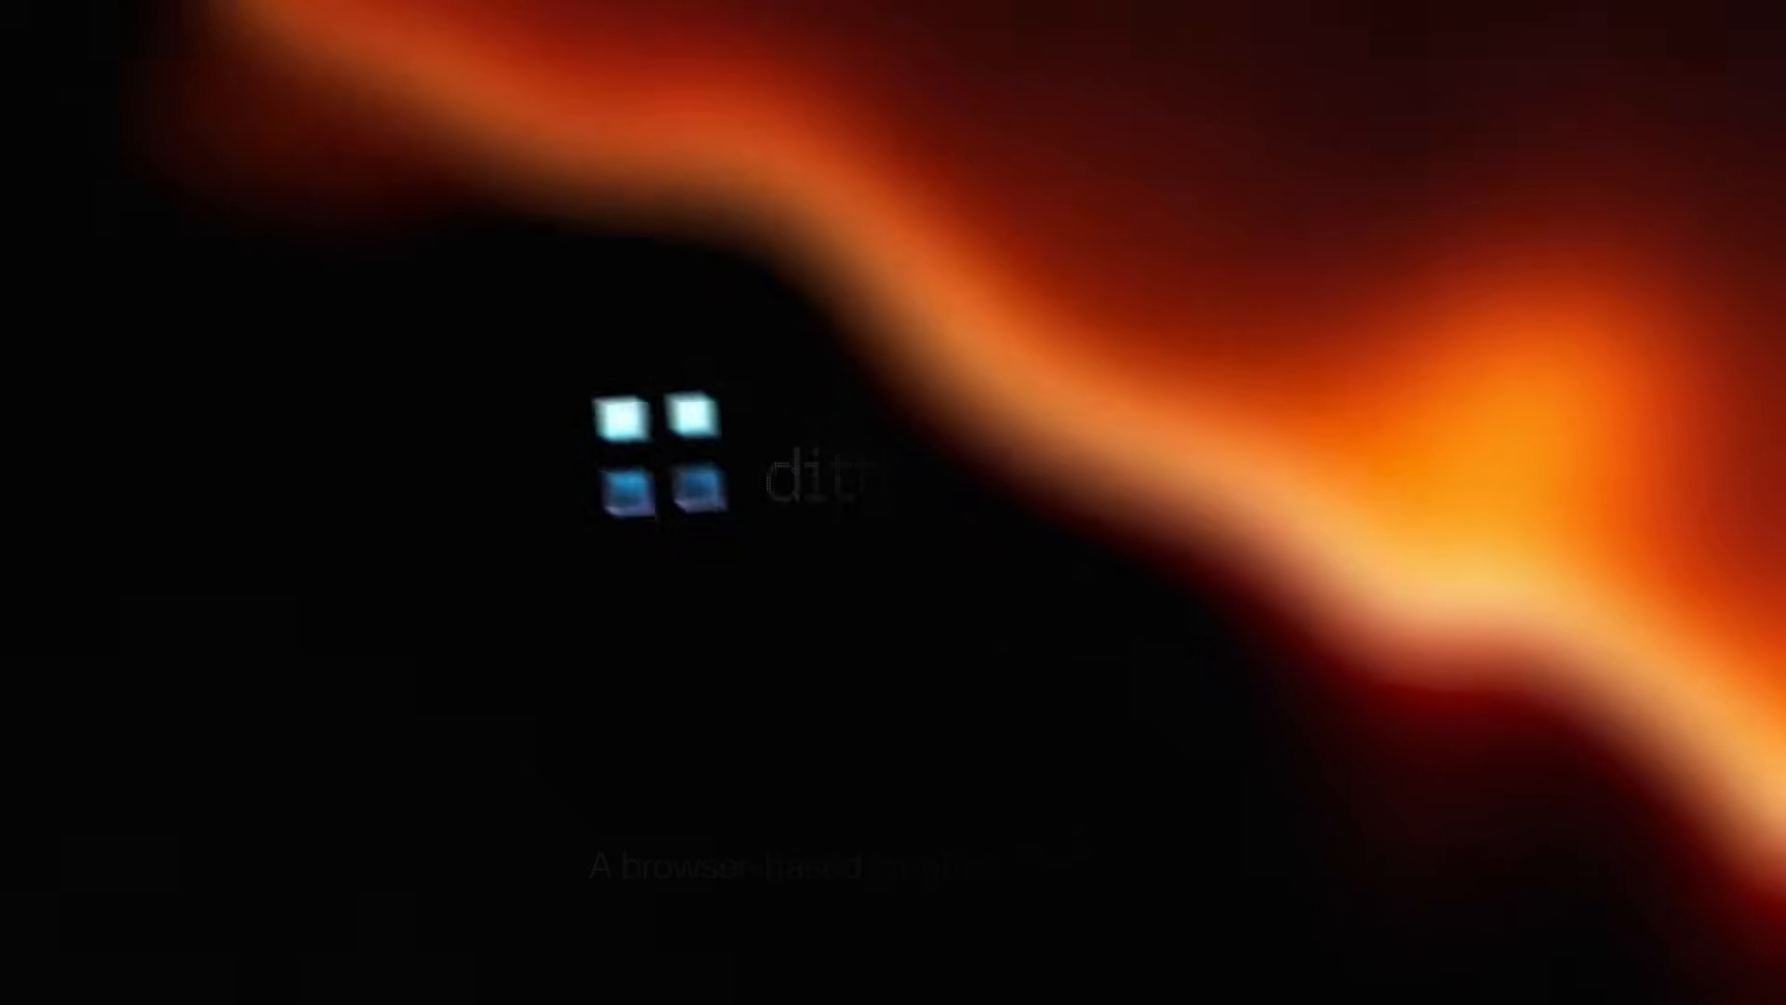